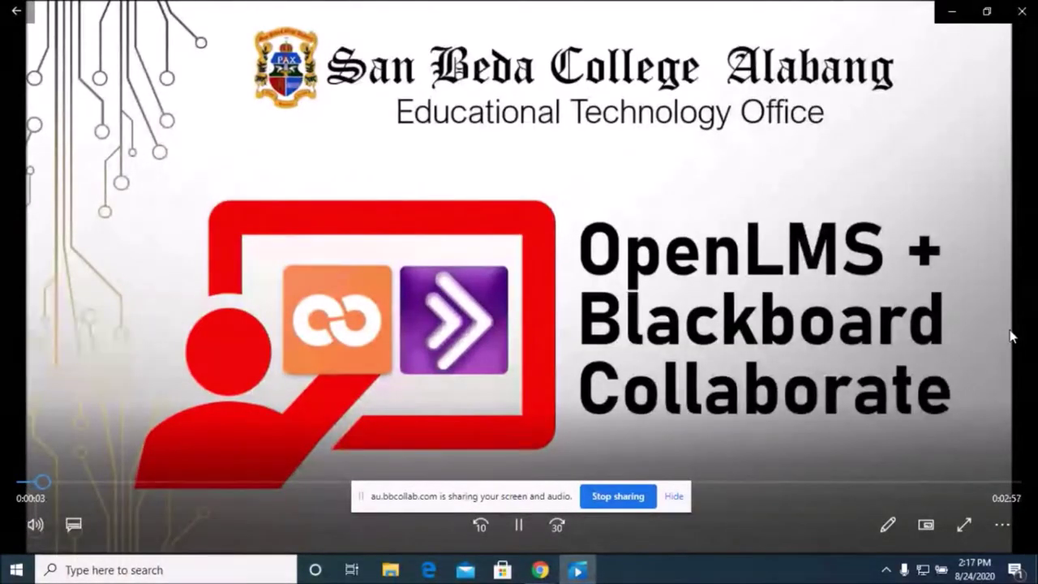
Adjust the orientation video's volume with the media keys, leaving it slightly lower
key("XF86AudioRaiseVolume")
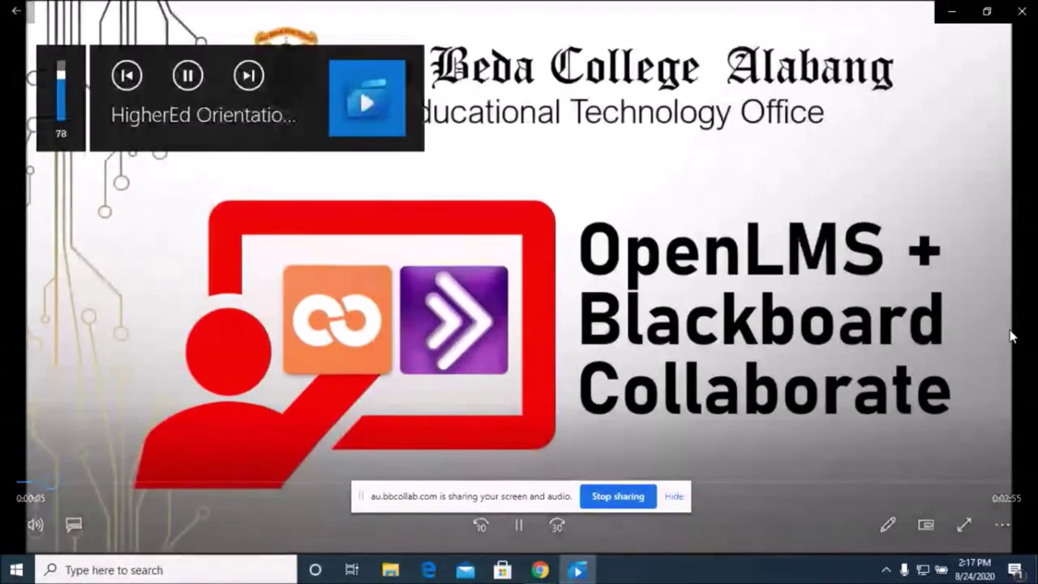
key("XF86AudioLowerVolume")
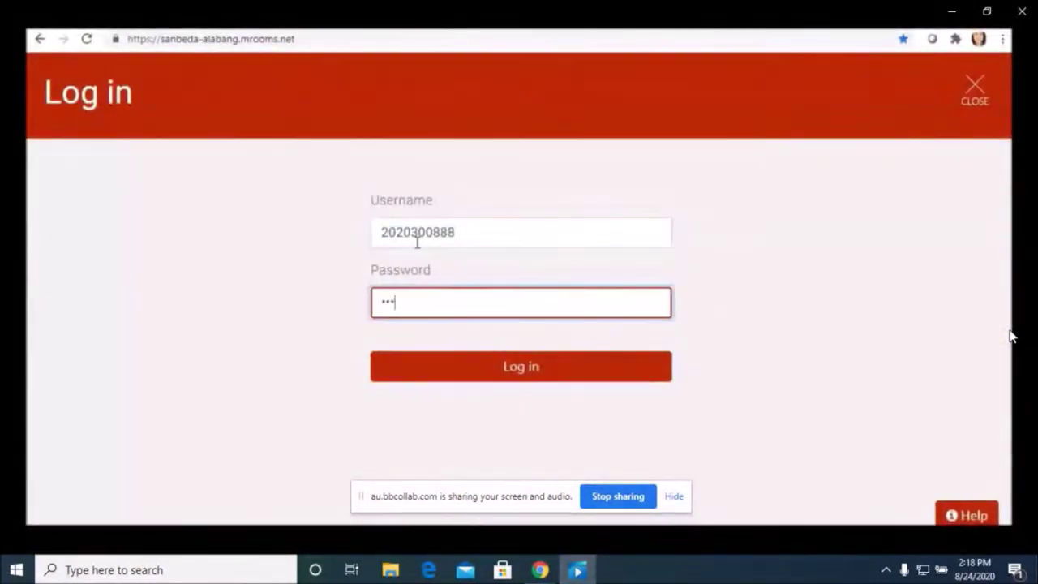
Watch the video's login and dashboard walkthrough until the Introduction to Cybersecurity course page appears
left_click(486, 373)
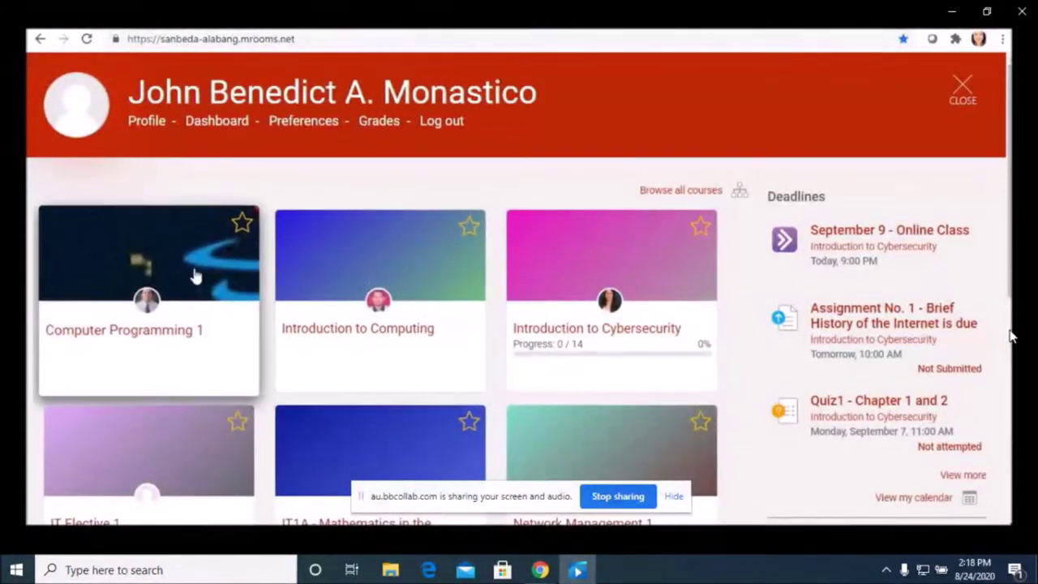
scroll(193, 276, "down", 1)
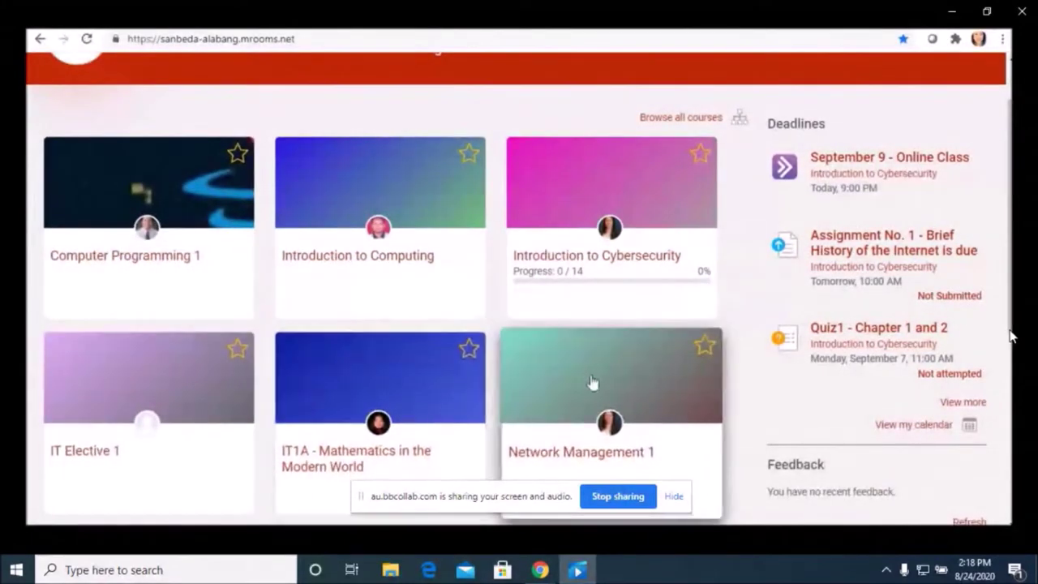
scroll(607, 382, "up", 1)
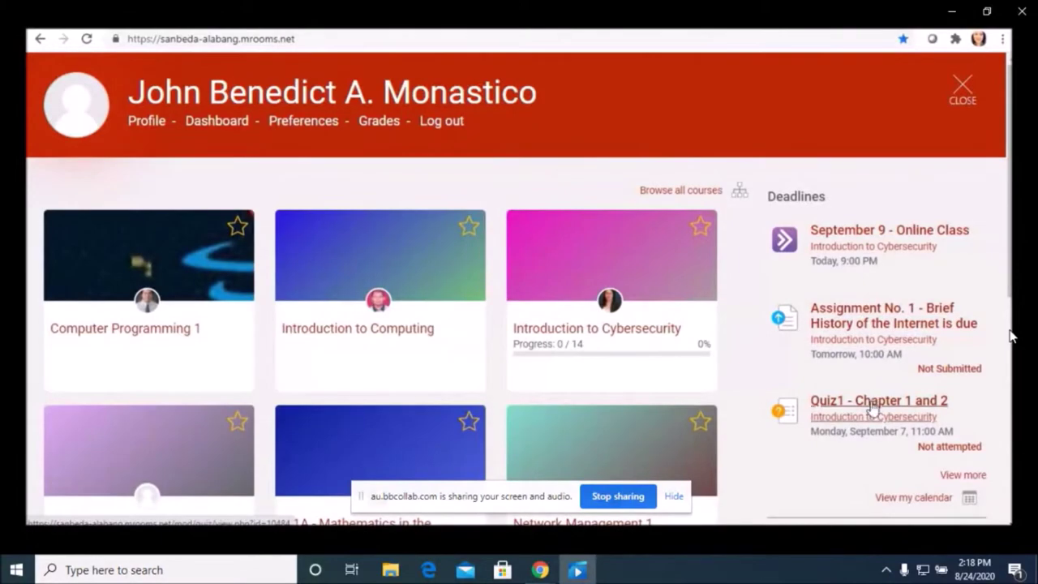
scroll(870, 410, "down", 5)
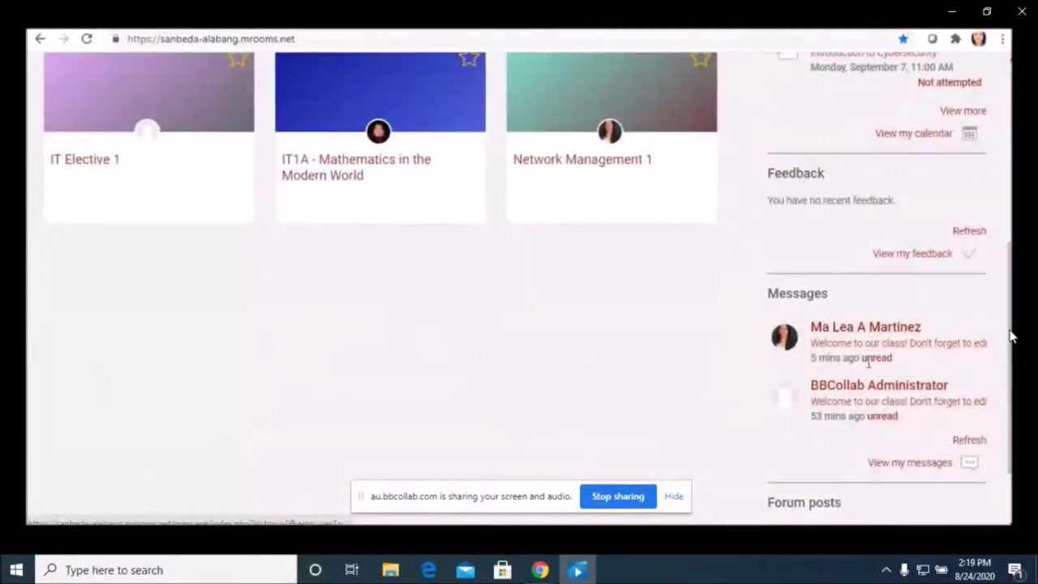
scroll(612, 266, "up", 4)
Follow the video's Introduction to Cybersecurity chapter tour until the September 9 Collaborate session page
left_click(610, 261)
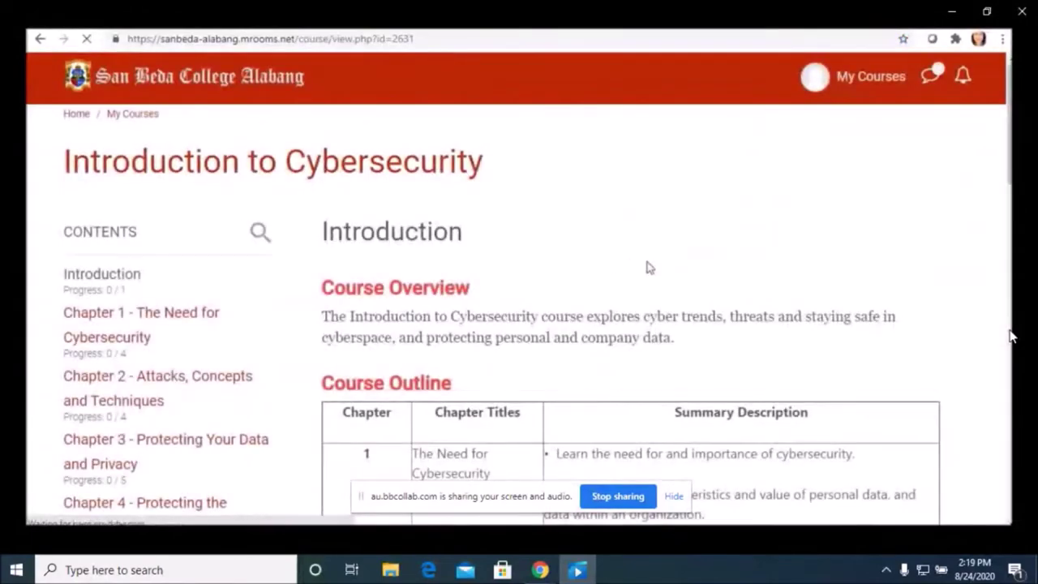
scroll(711, 274, "down", 2)
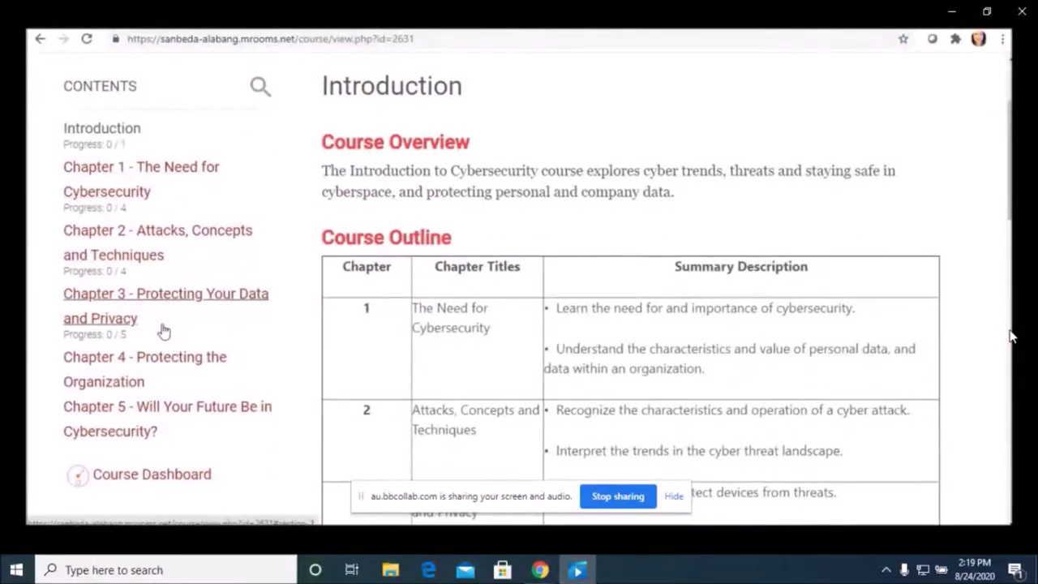
scroll(587, 185, "down", 7)
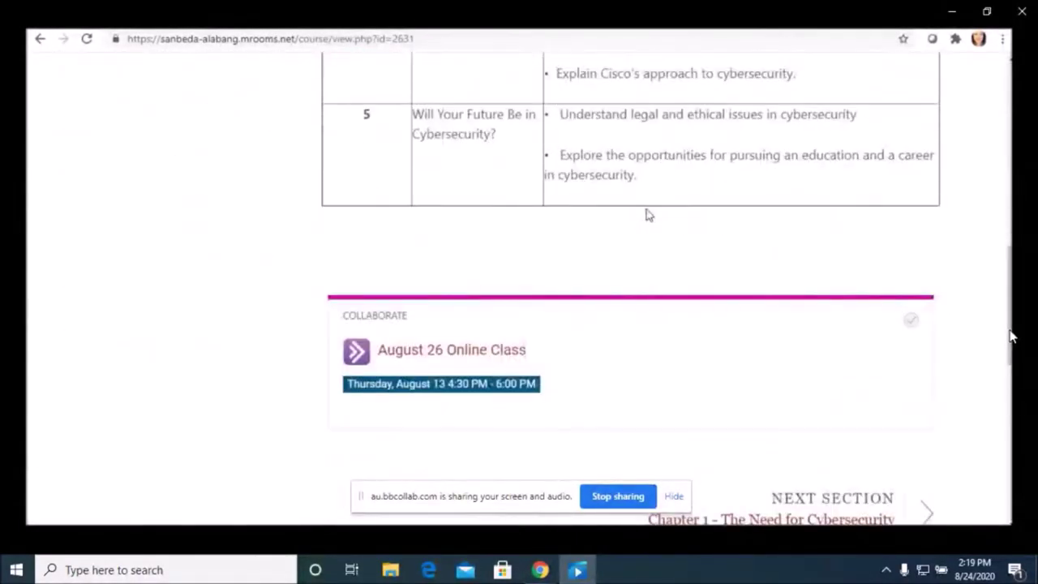
scroll(649, 215, "up", 9)
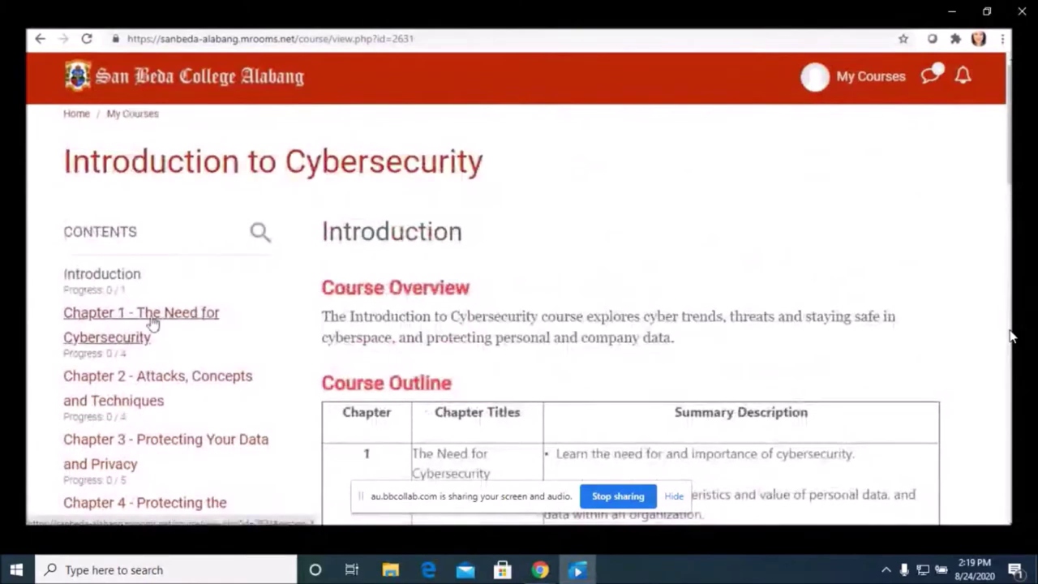
left_click(152, 322)
scroll(549, 296, "down", 7)
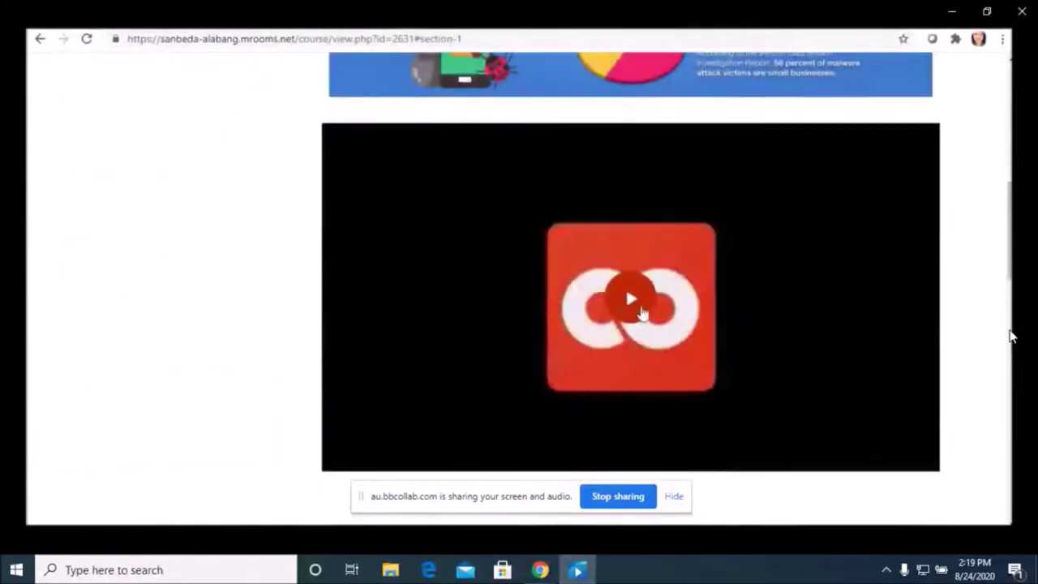
scroll(628, 308, "down", 4)
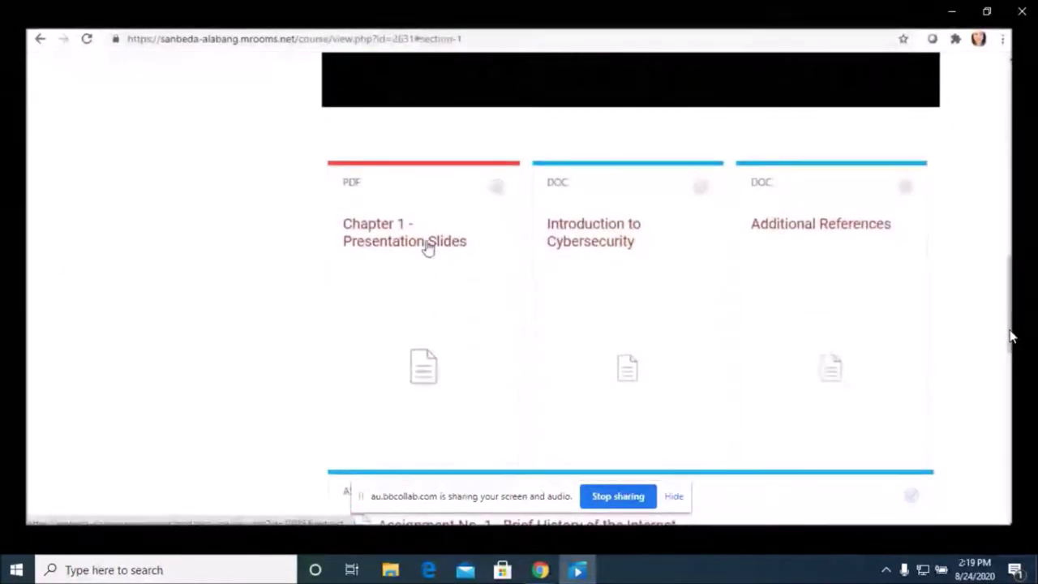
scroll(654, 241, "down", 3)
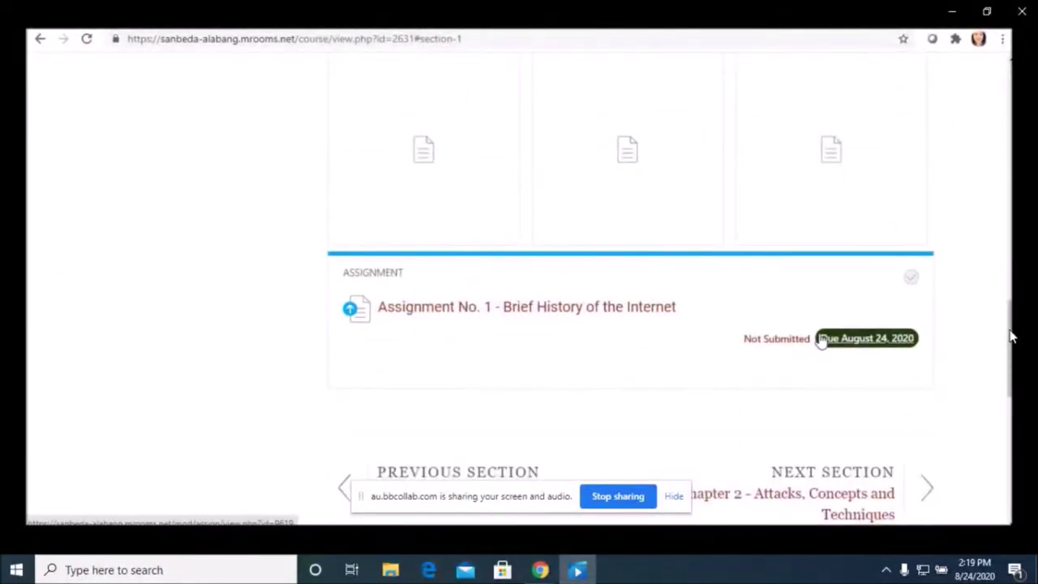
left_click(811, 494)
scroll(645, 338, "down", 4)
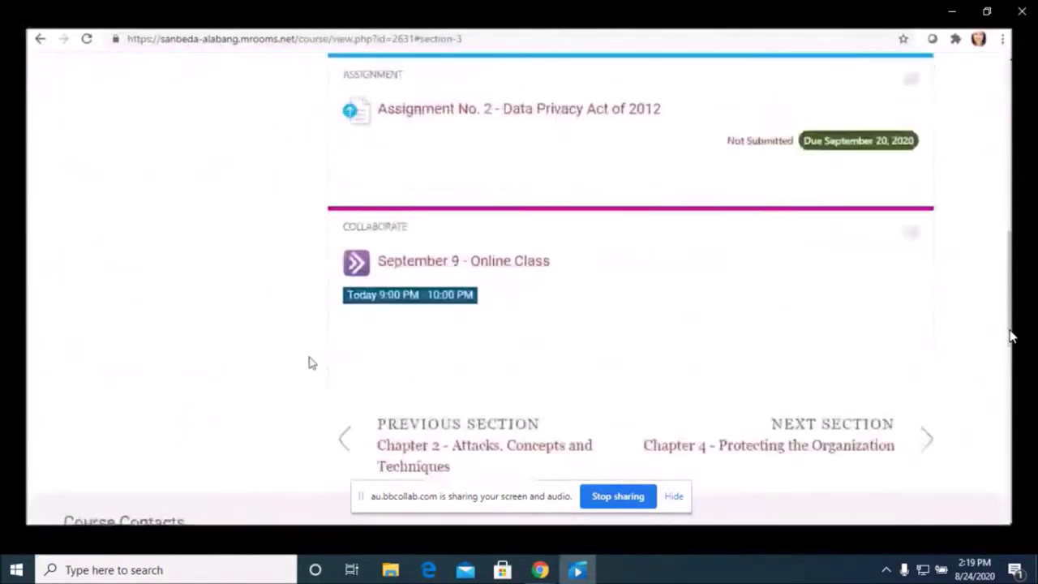
scroll(309, 362, "down", 1)
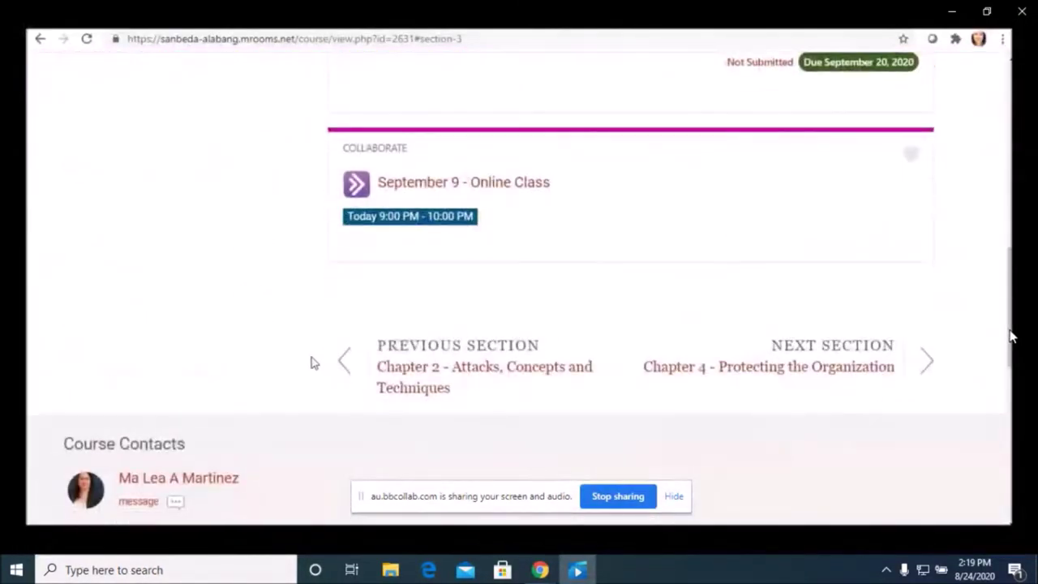
left_click(504, 189)
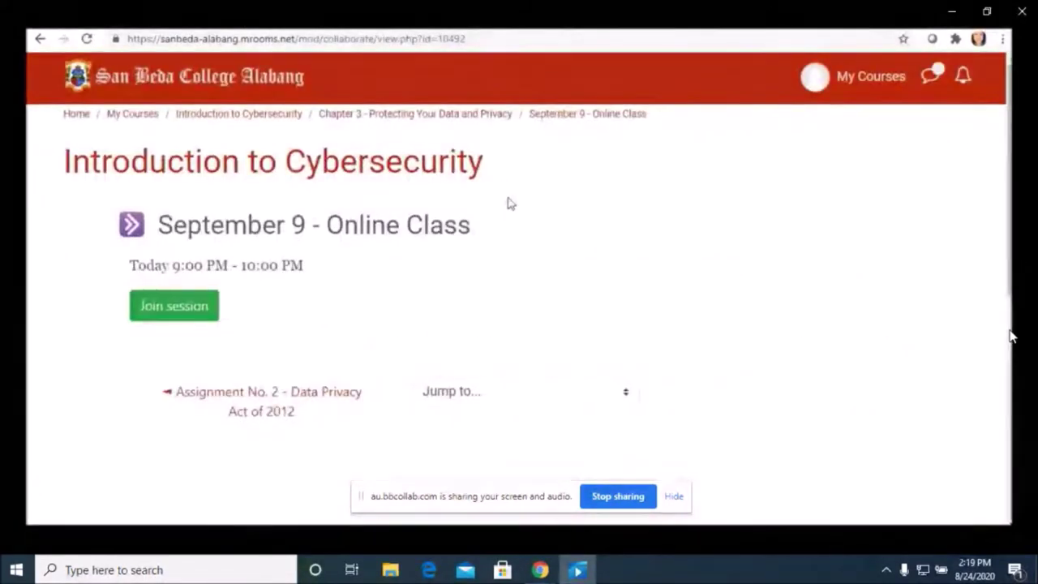
Watch the video join the September 9 online class until the Contact Us helpdesk-hours slide
left_click(206, 314)
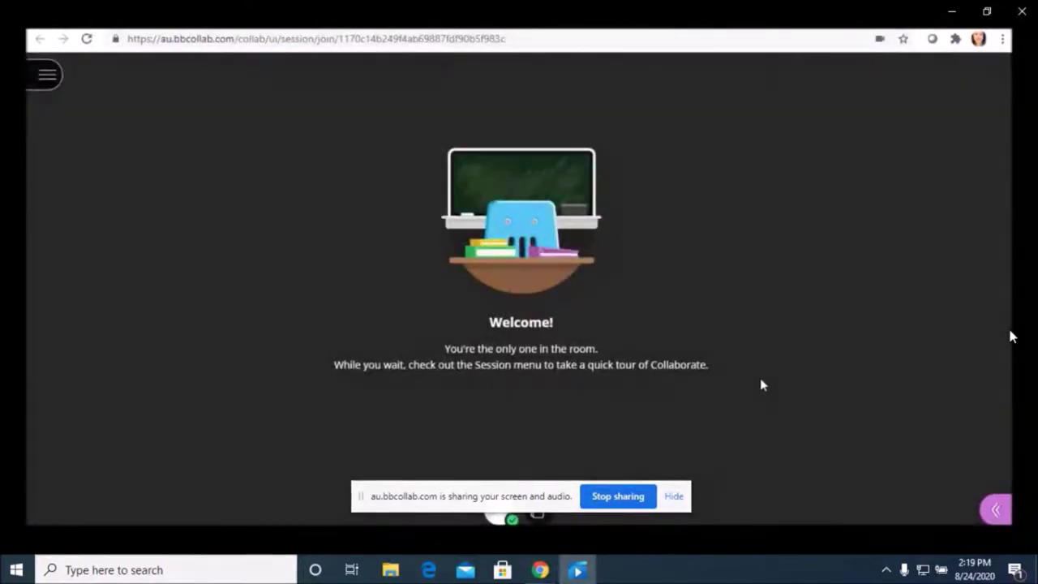
left_click(995, 511)
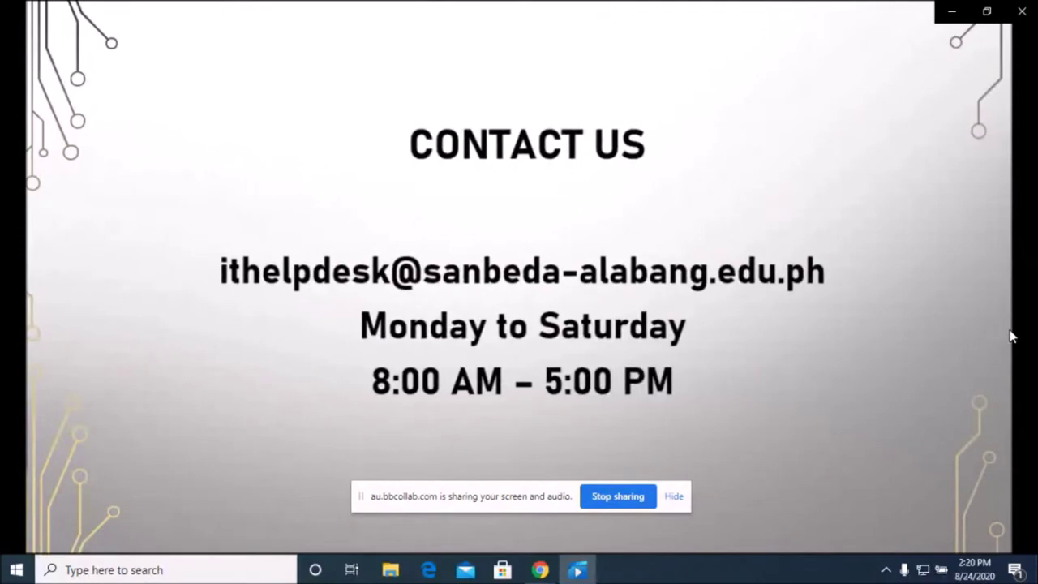
Let the video finish on its Thank you slide and return to the Collaborate session
mouse_move(974, 521)
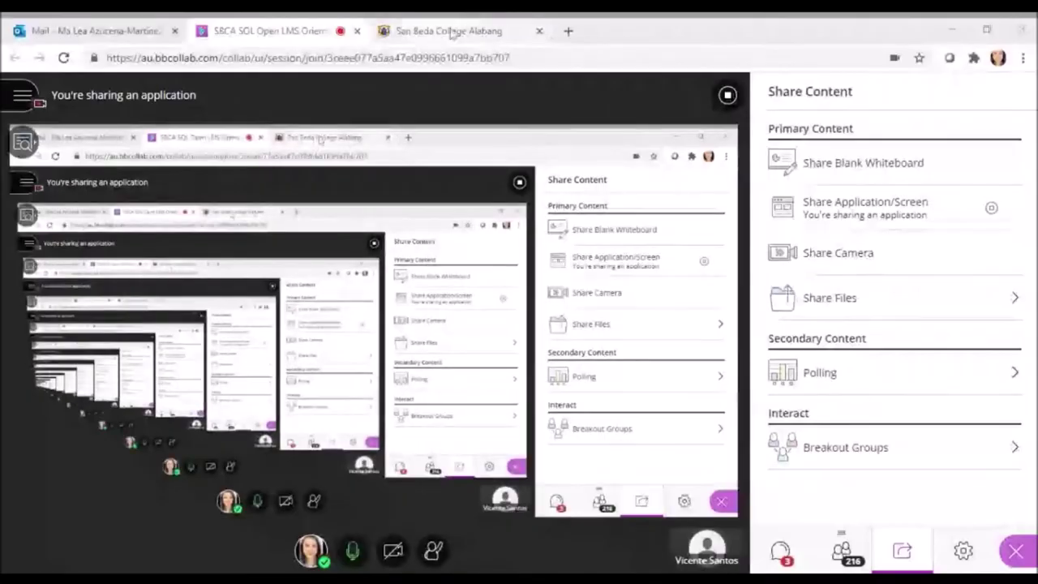
Log in to the San Beda College Alabang OpenLMS site with the student number and password
left_click(453, 32)
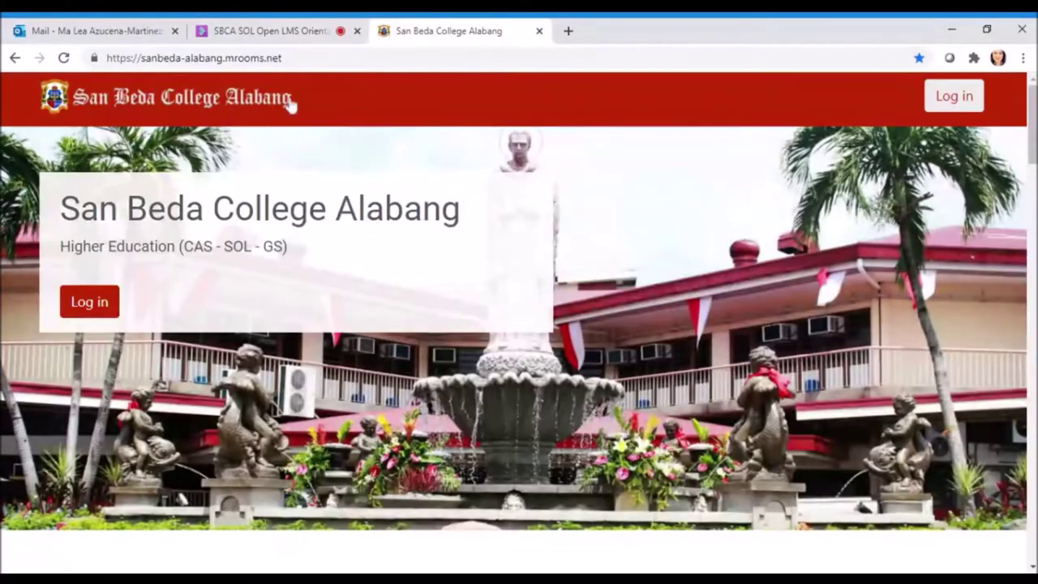
left_click(284, 57)
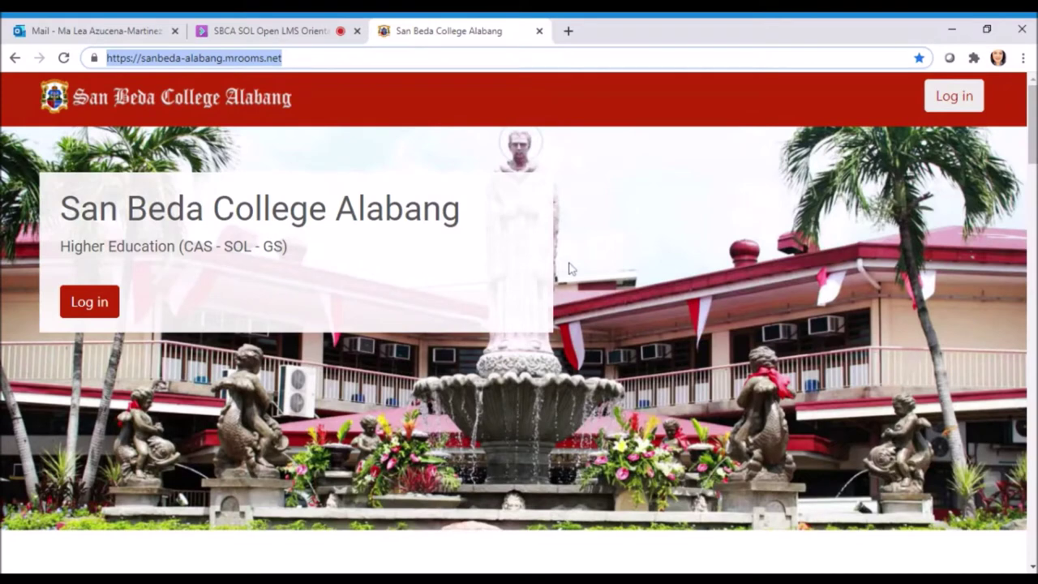
left_click(954, 96)
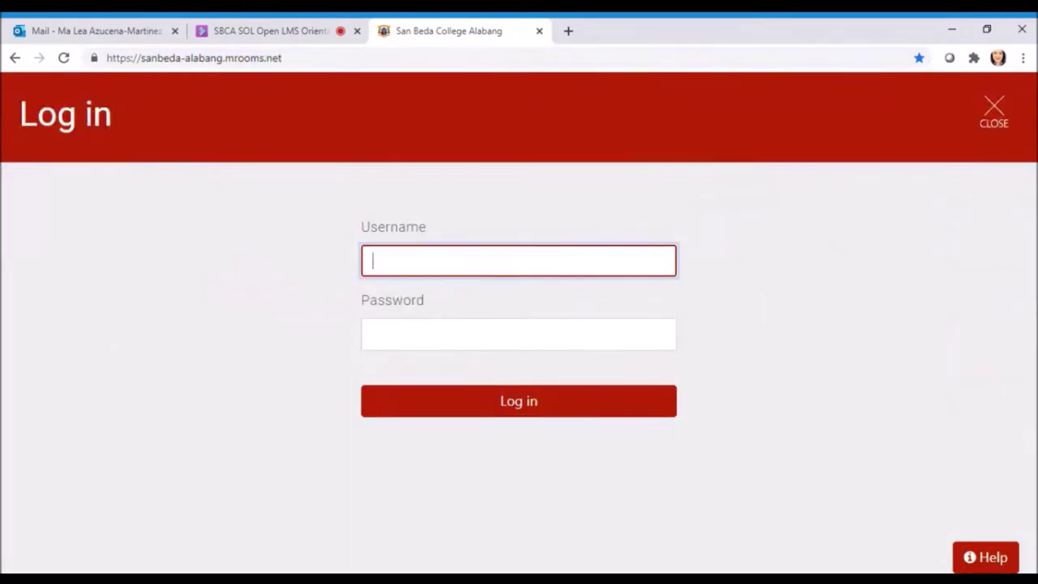
type("2020300")
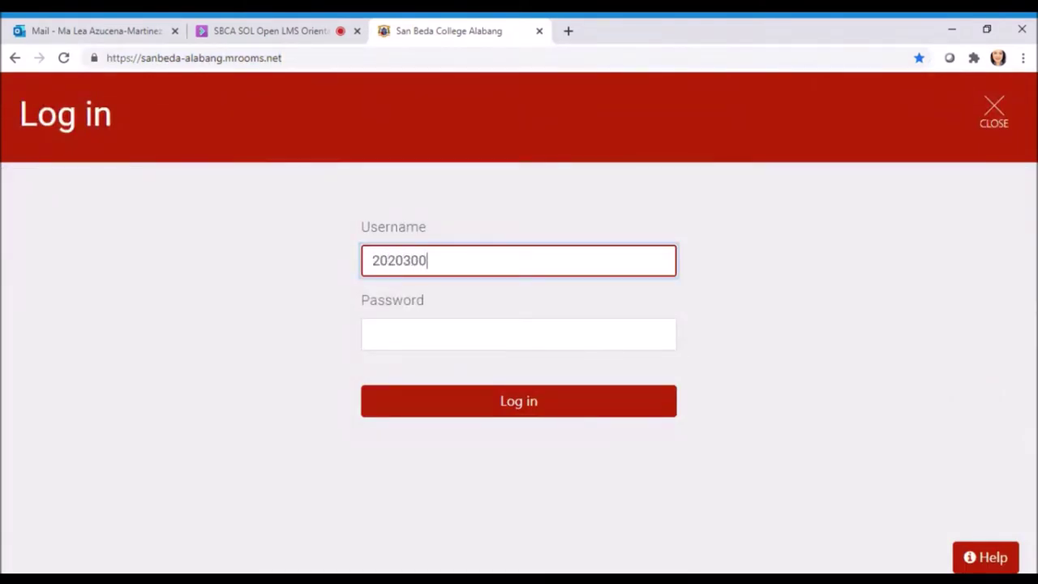
type("888")
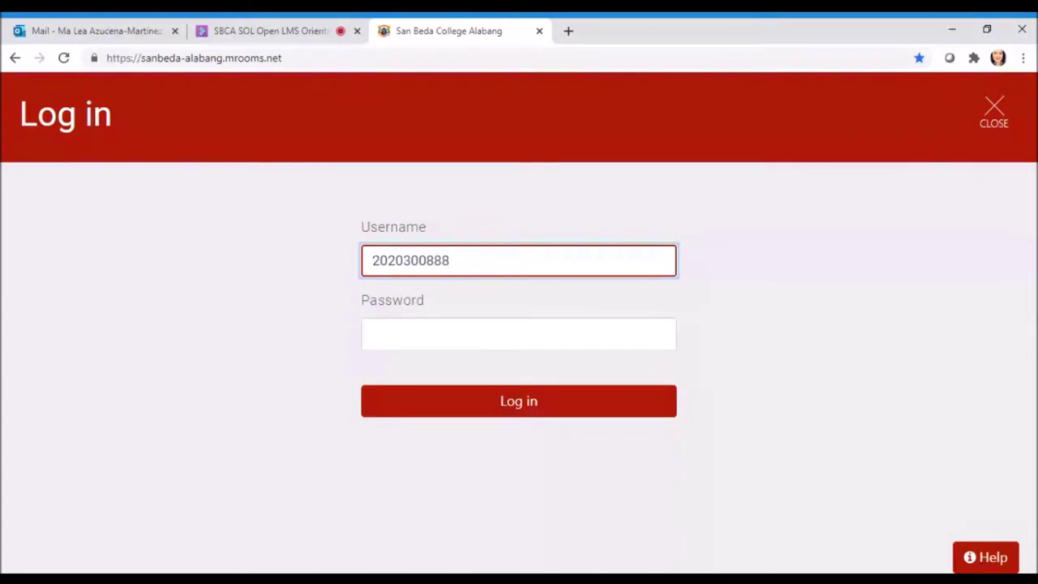
left_click(518, 334)
type("******")
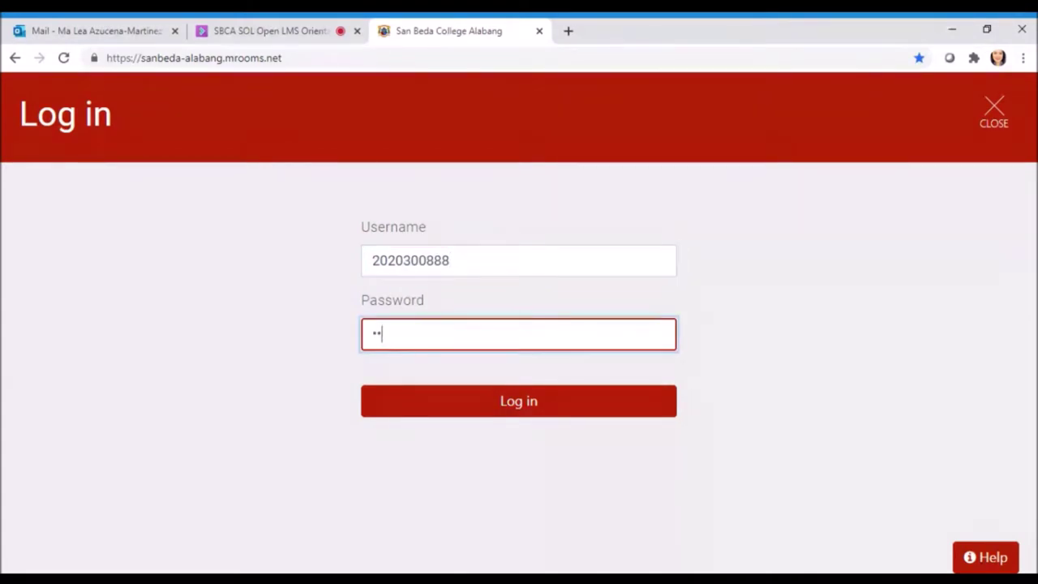
type("**")
left_click(535, 410)
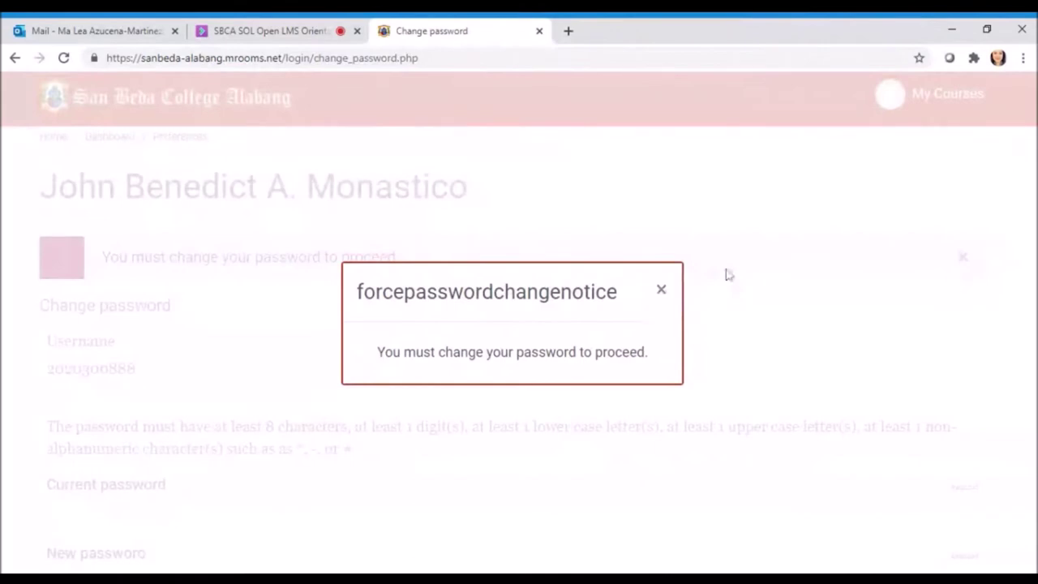
Dismiss the forced password-change notice and enter the current password
left_click(661, 290)
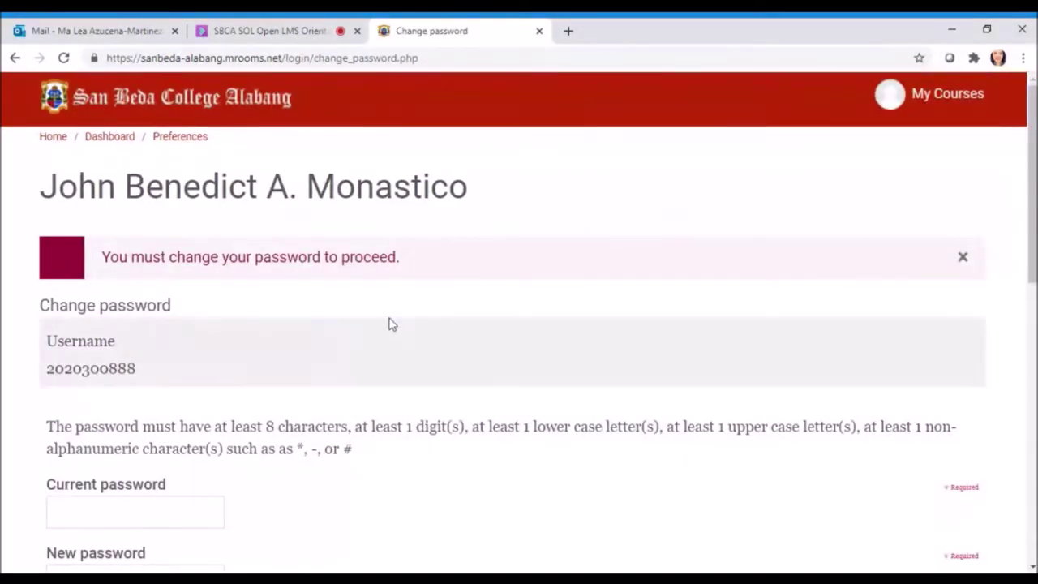
scroll(438, 324, "down", 1)
scroll(437, 326, "down", 5)
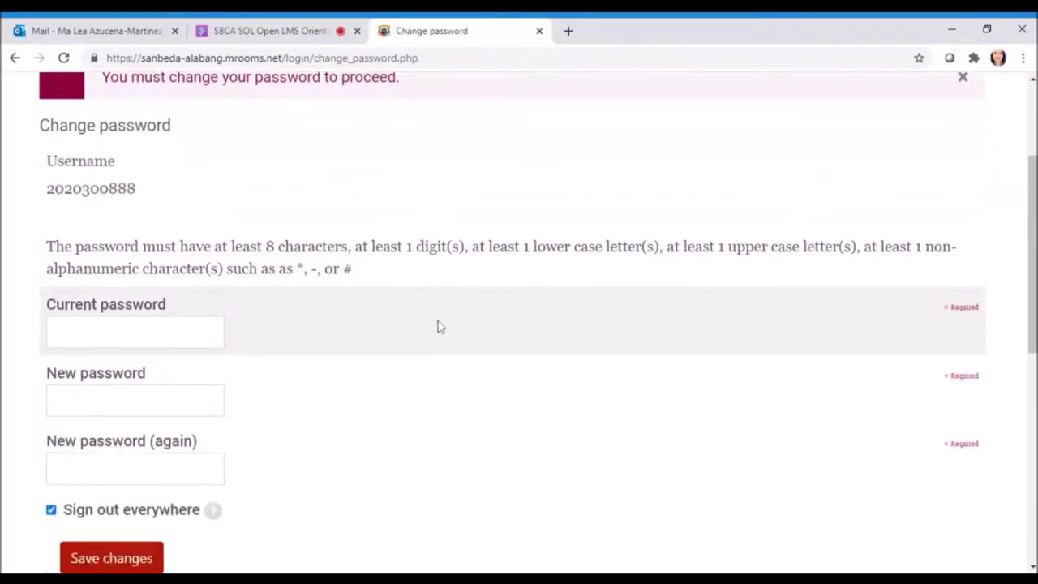
scroll(438, 327, "up", 5)
scroll(332, 315, "down", 2)
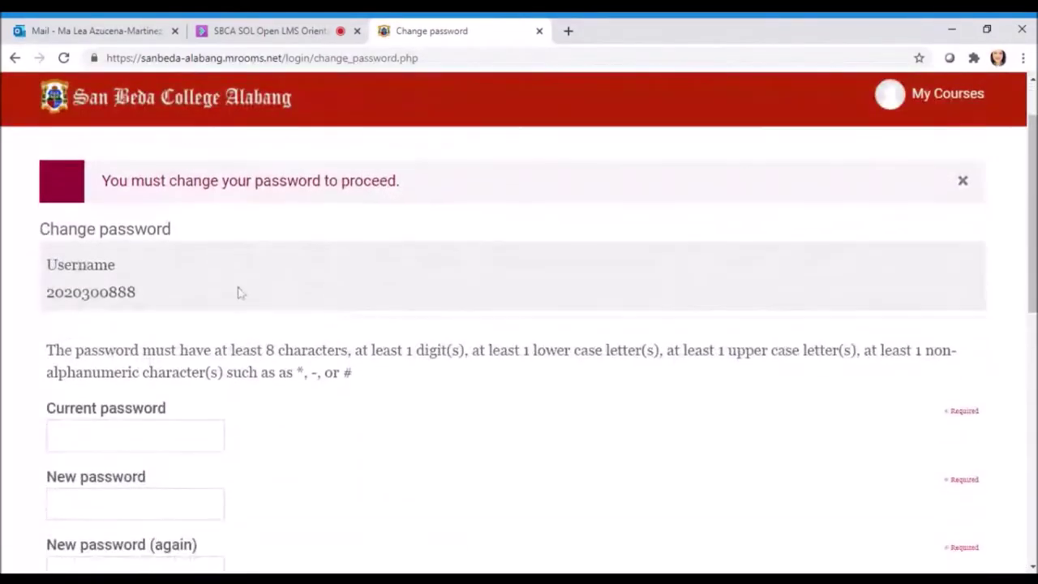
scroll(389, 229, "down", 2)
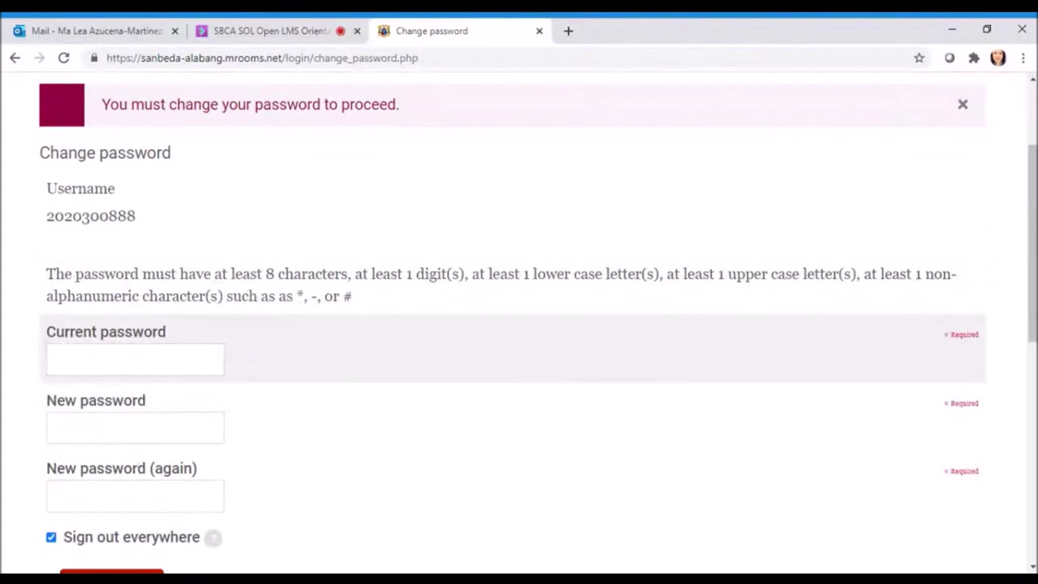
left_click(162, 360)
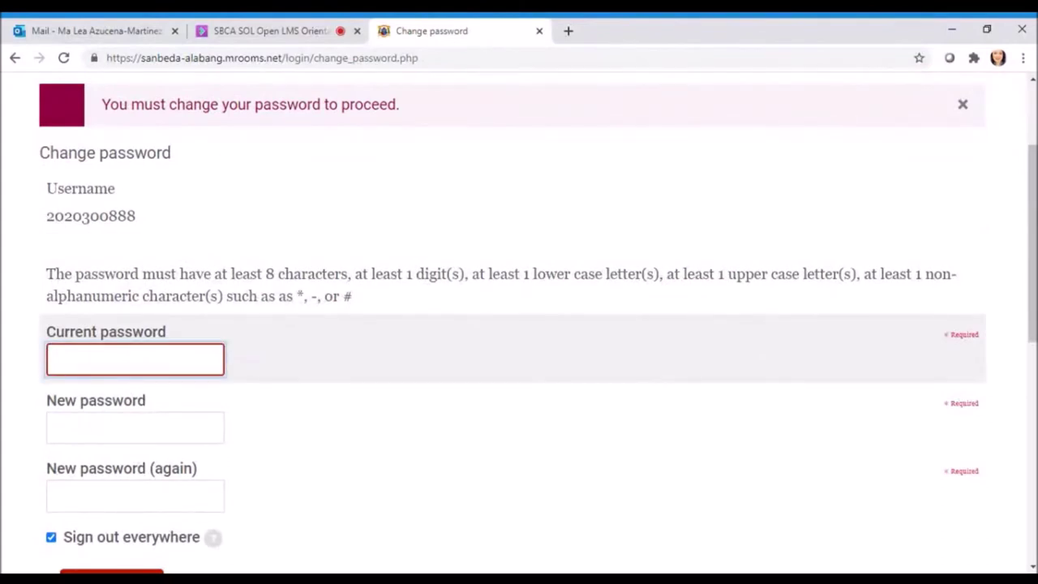
scroll(314, 357, "down", 2)
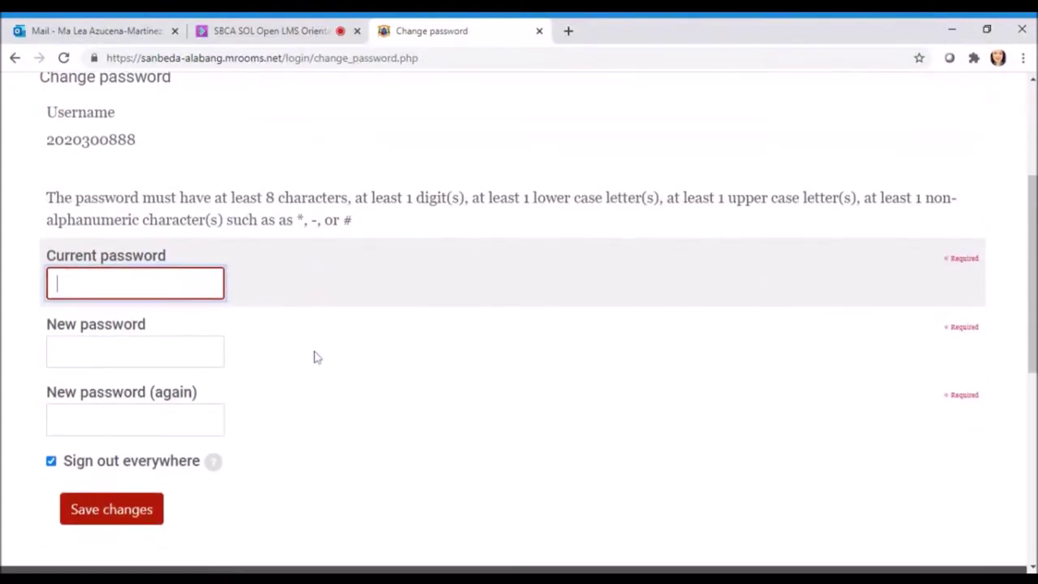
scroll(315, 357, "up", 2)
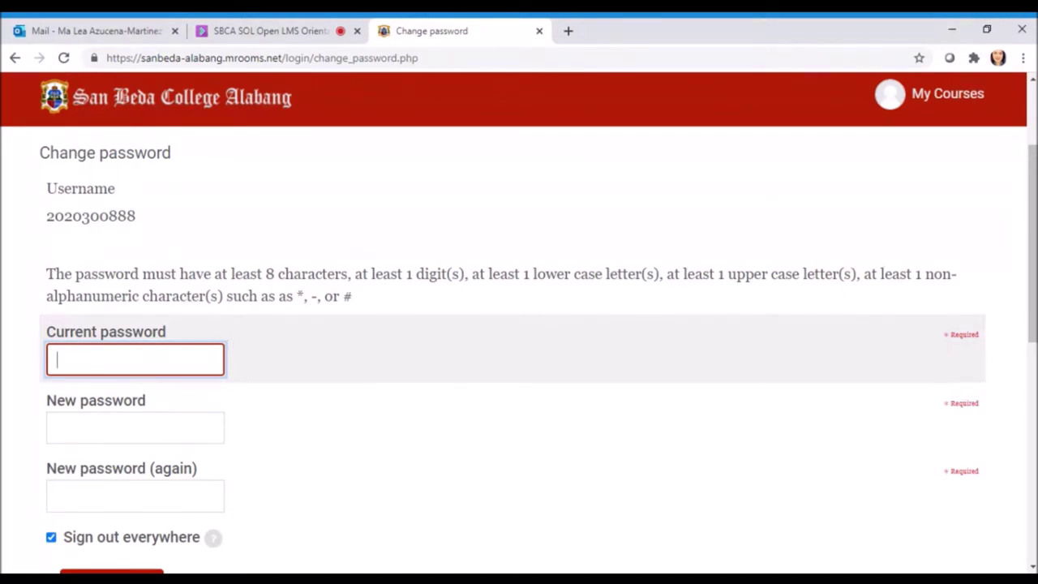
type("****")
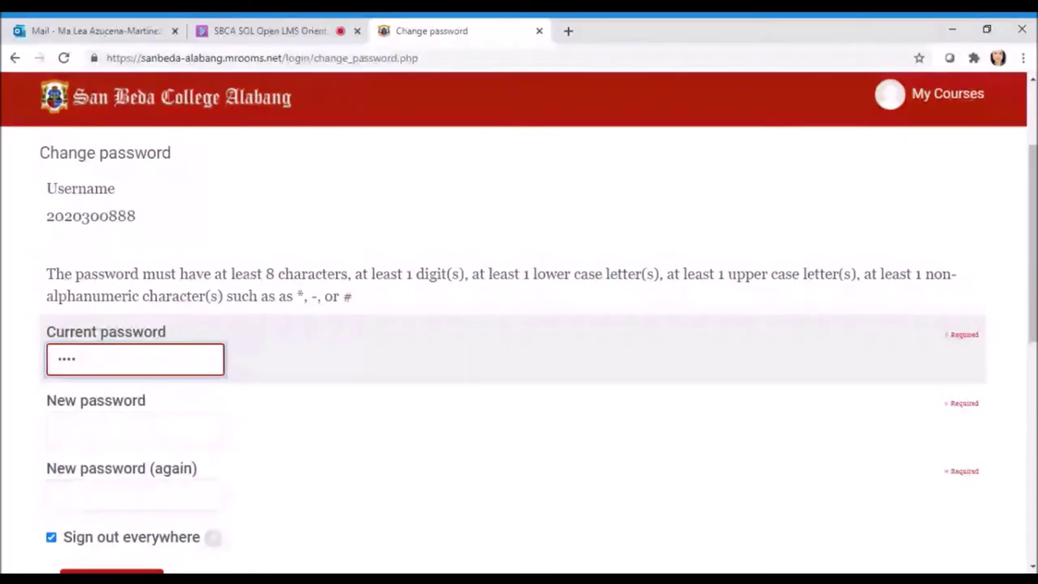
type("****")
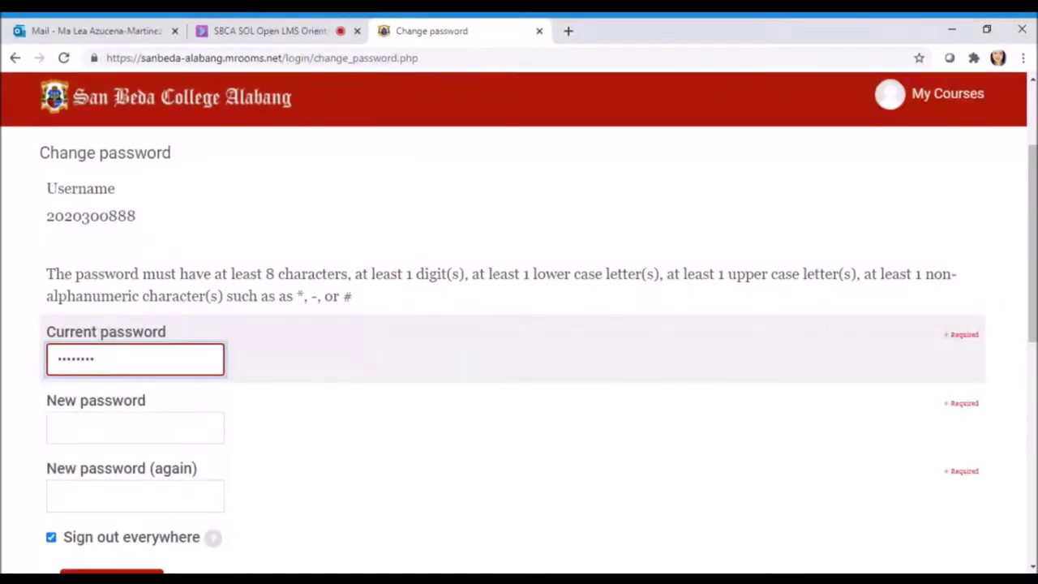
Enter the new password in both New password fields and save the change
scroll(212, 410, "down", 1)
left_click(135, 351)
type("***")
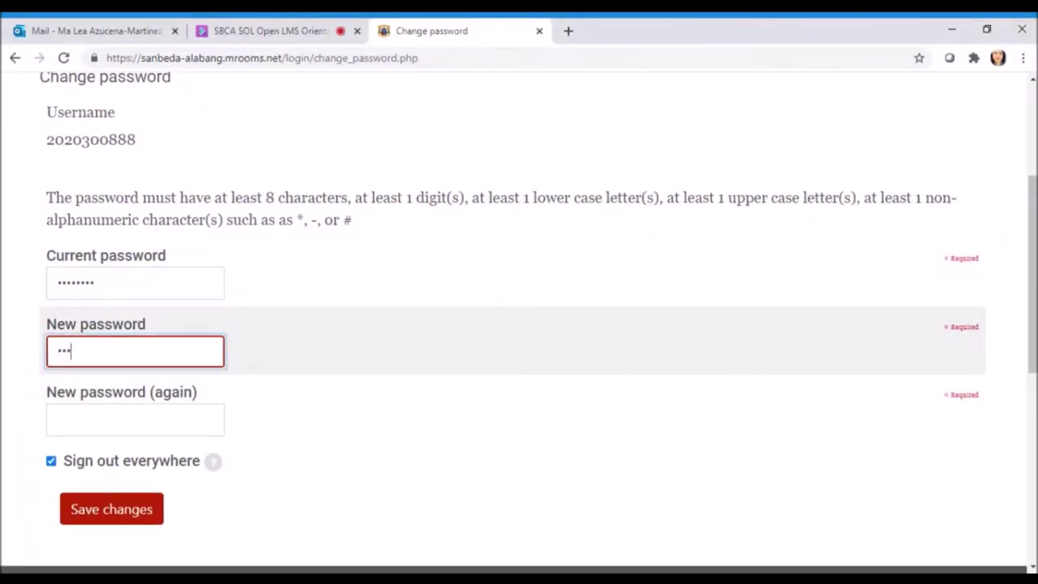
type("*")
key("BackSpace")
key("BackSpace")
key("BackSpace")
type("*******")
left_click(134, 419)
type("****")
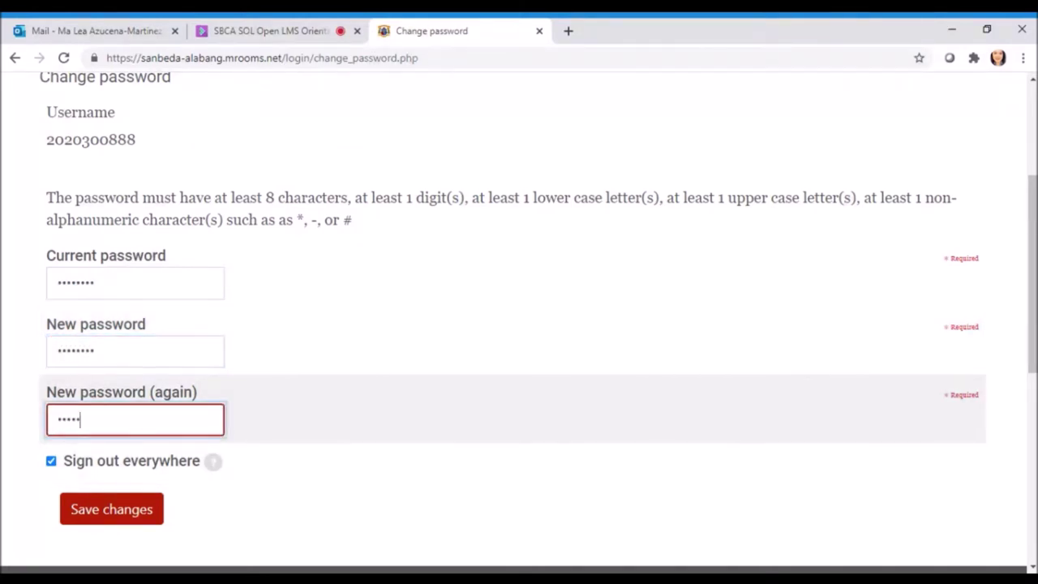
type("***")
scroll(241, 403, "down", 2)
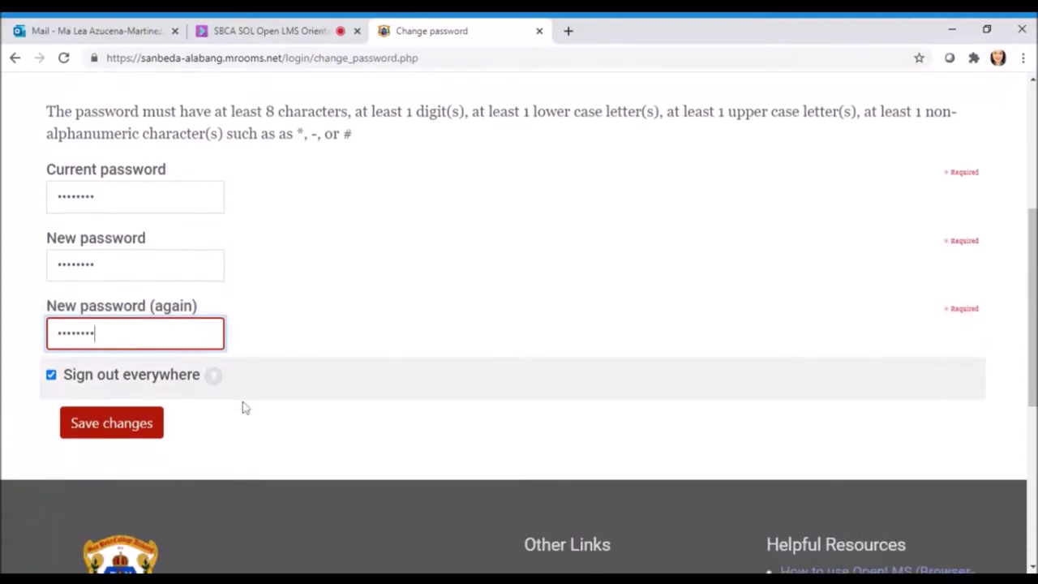
scroll(245, 407, "down", 2)
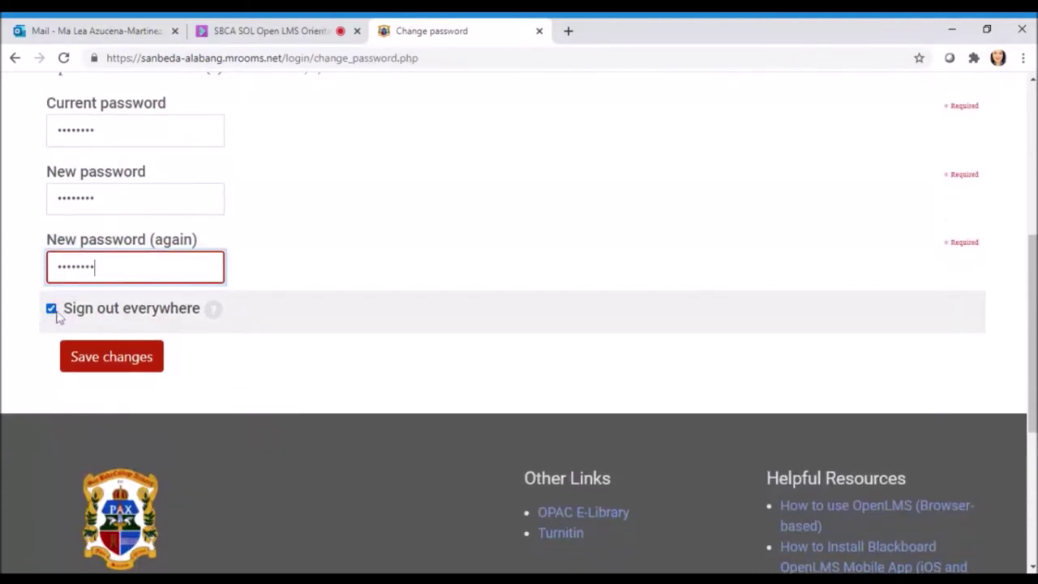
left_click(118, 360)
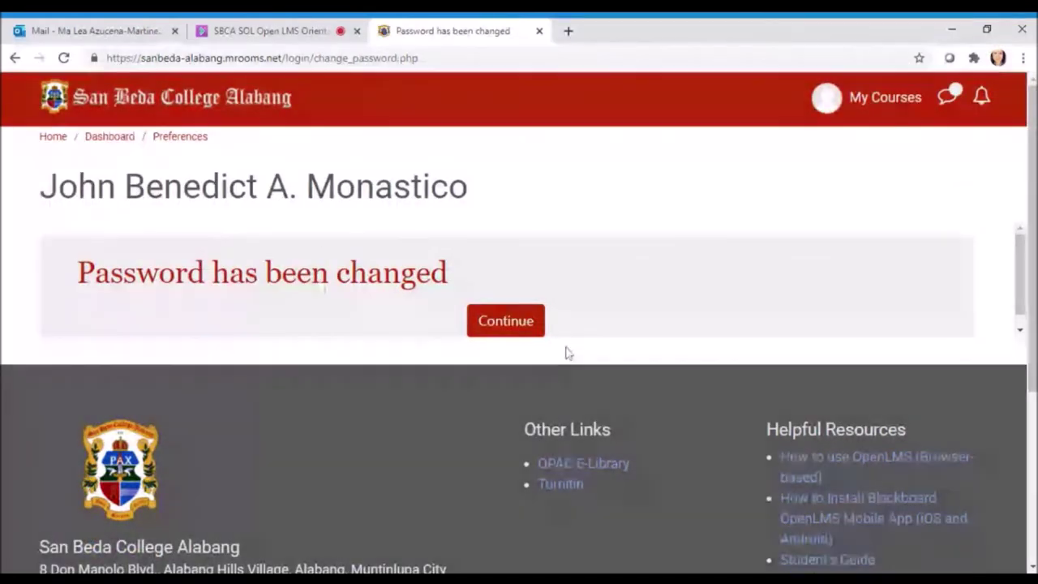
Continue past the 'Password has been changed' notice and go to My Courses
left_click(524, 332)
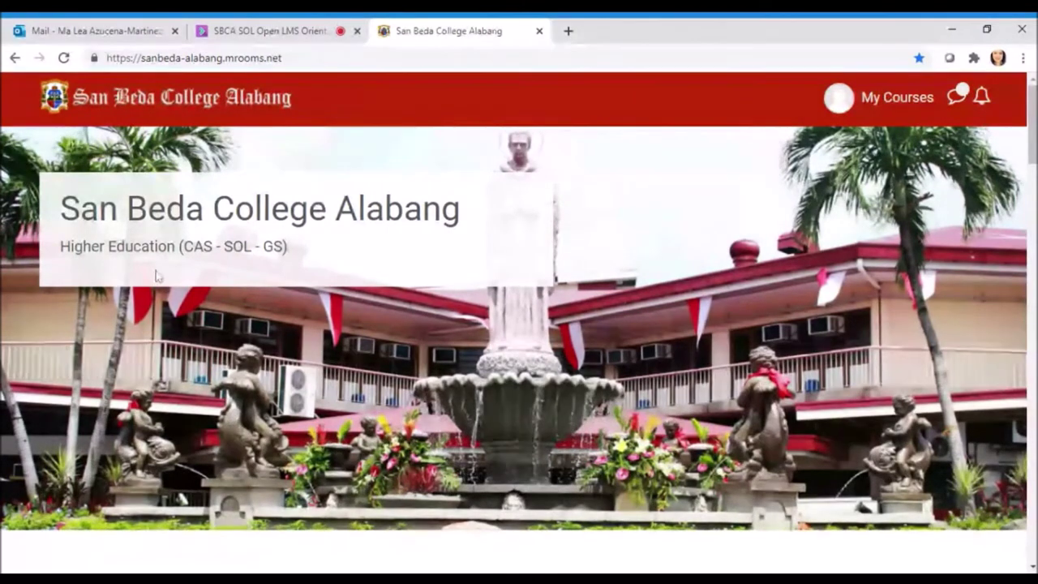
left_click(924, 104)
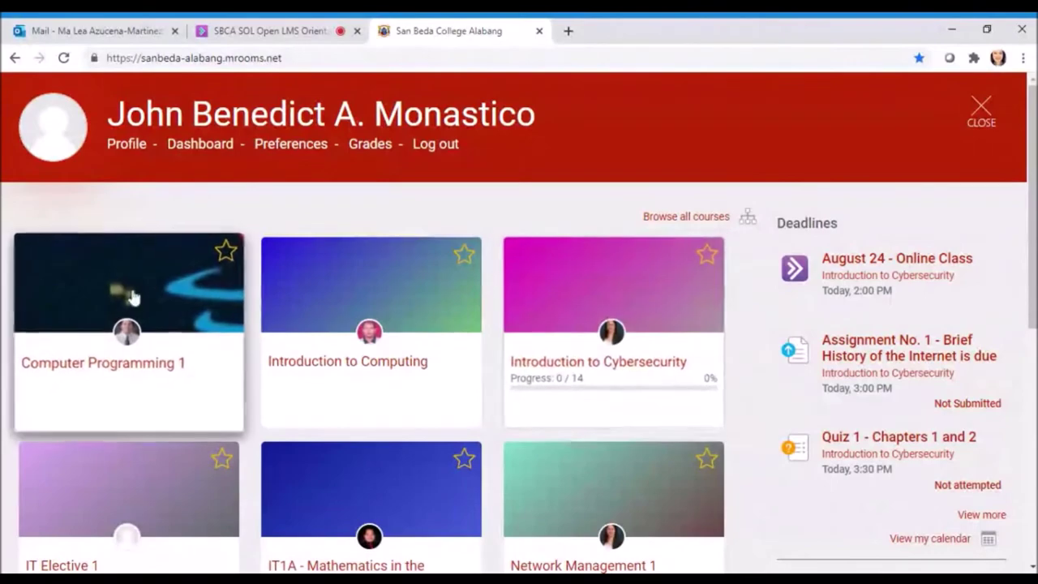
Scroll the course overview to review deadlines for Assignment No. 1 and Quiz 1
scroll(670, 389, "down", 1)
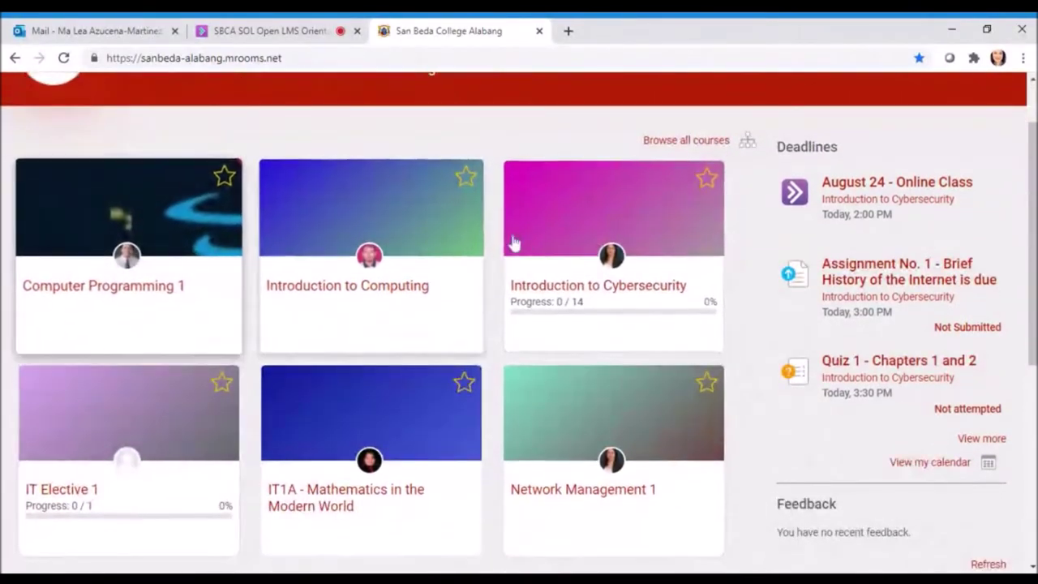
scroll(572, 394, "down", 1)
scroll(71, 347, "up", 2)
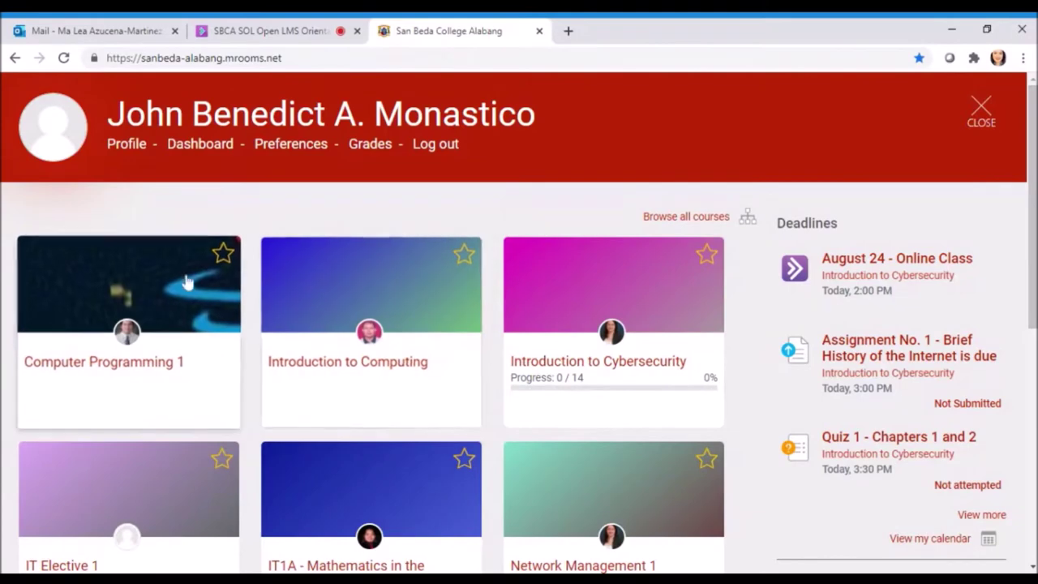
scroll(430, 477, "down", 1)
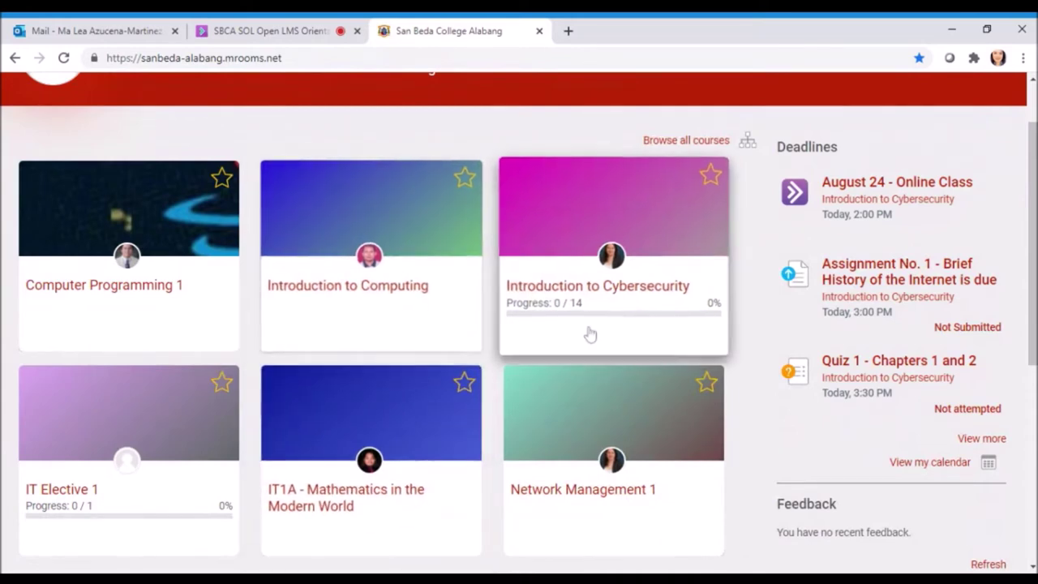
scroll(586, 334, "up", 1)
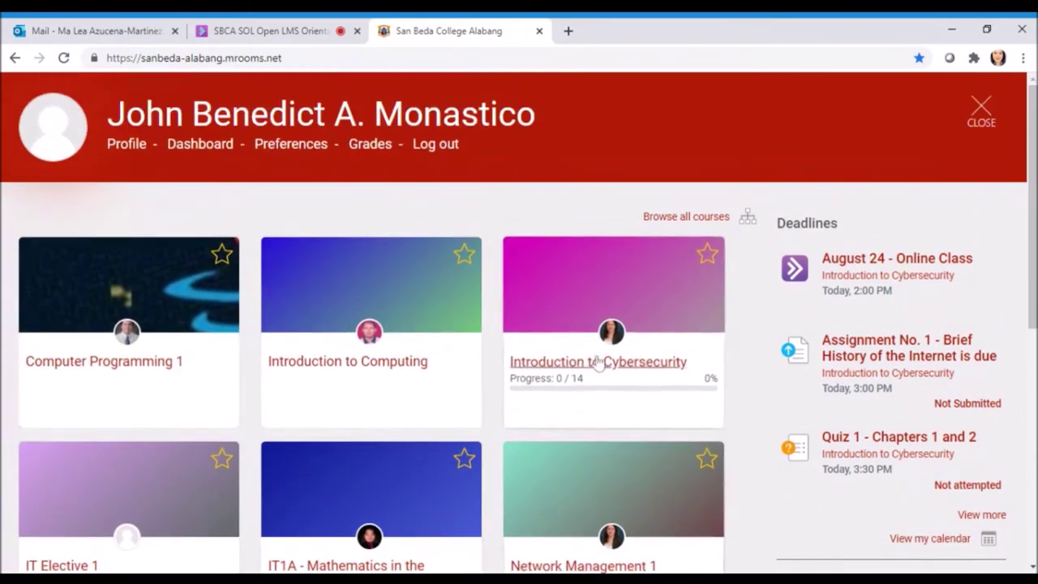
scroll(609, 345, "down", 1)
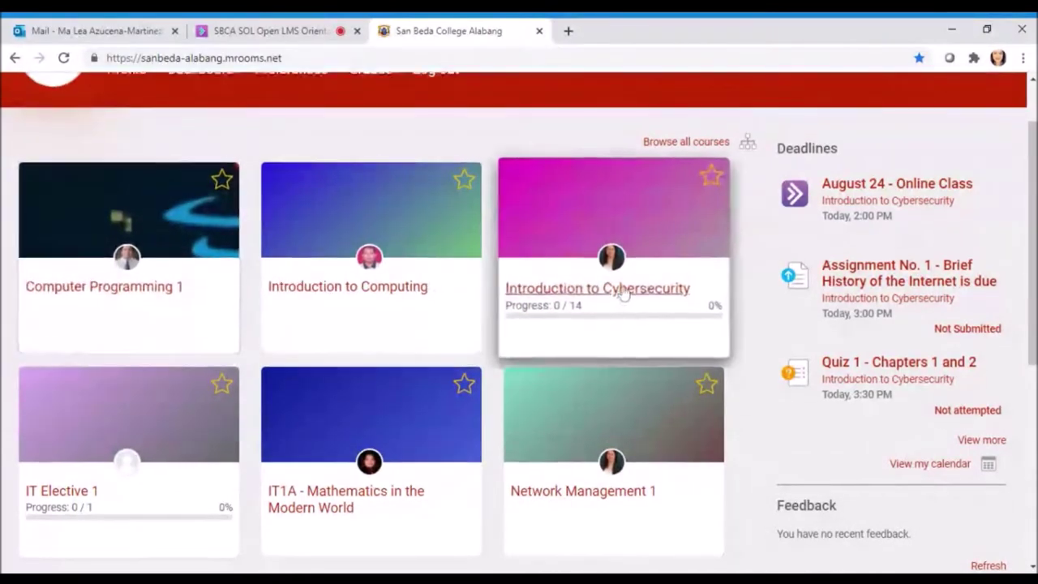
scroll(624, 316, "up", 1)
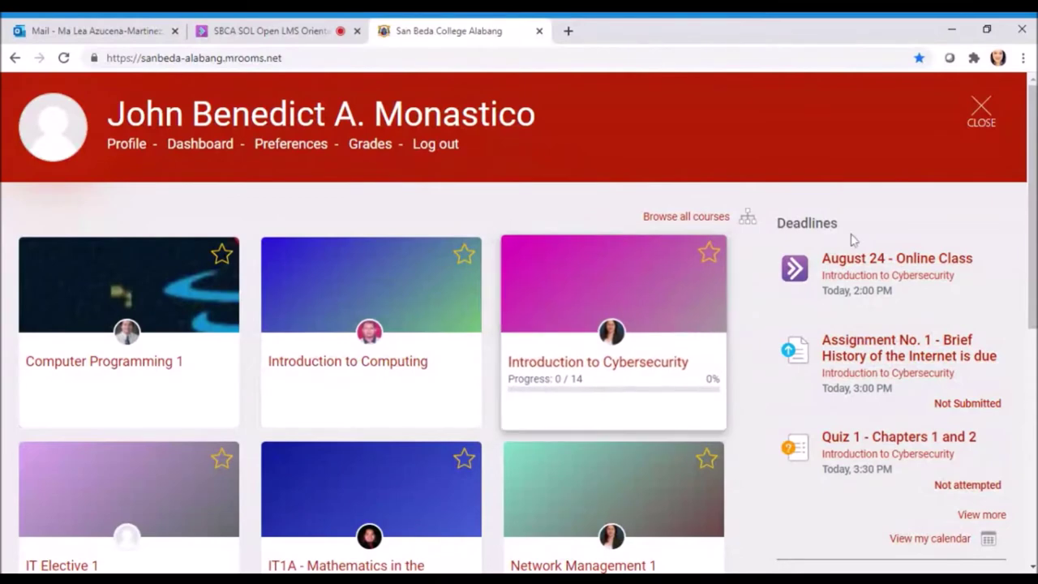
scroll(931, 220, "down", 1)
scroll(931, 221, "up", 1)
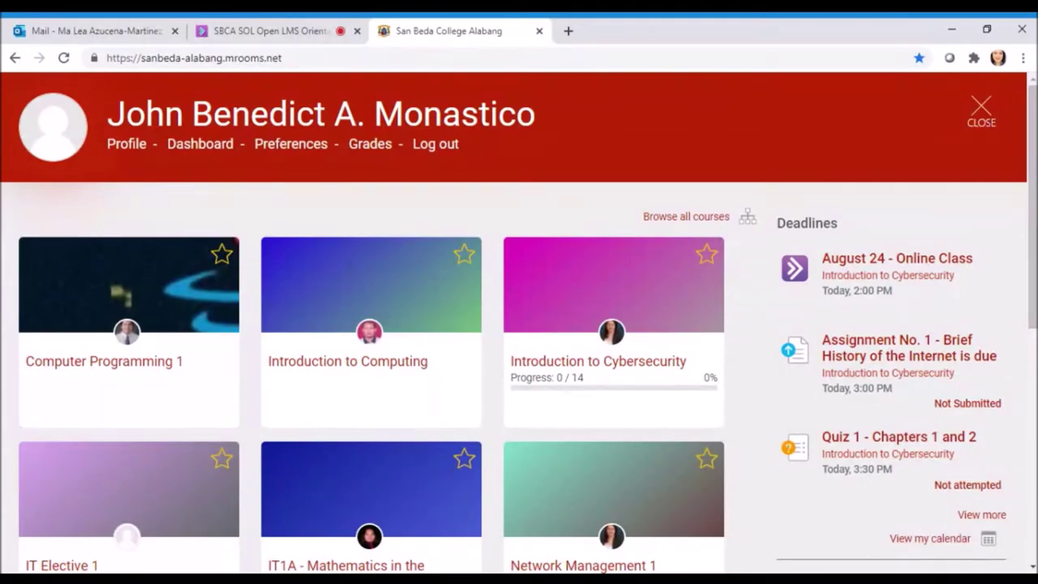
scroll(962, 231, "down", 2)
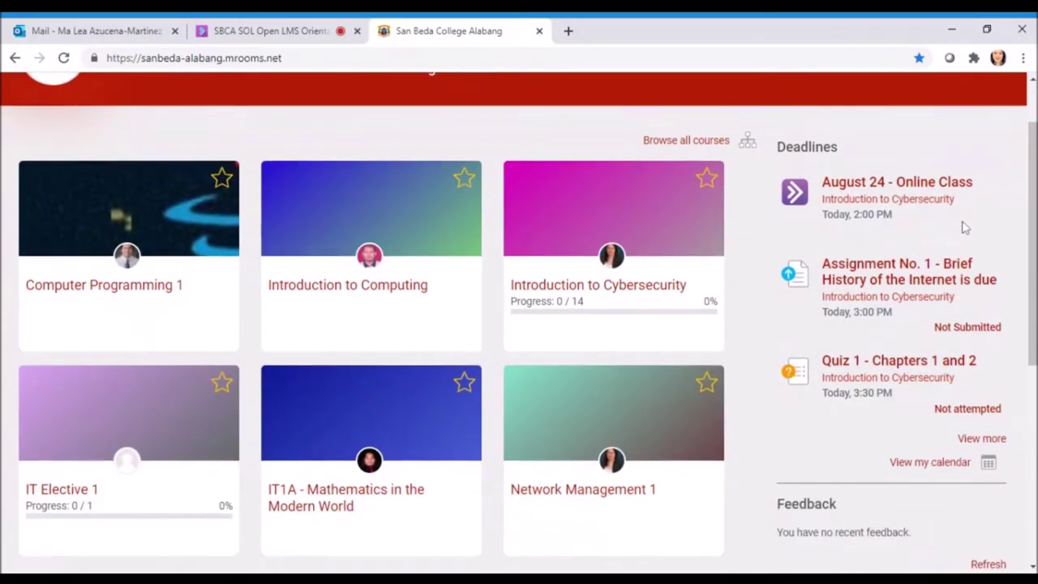
scroll(963, 233, "up", 2)
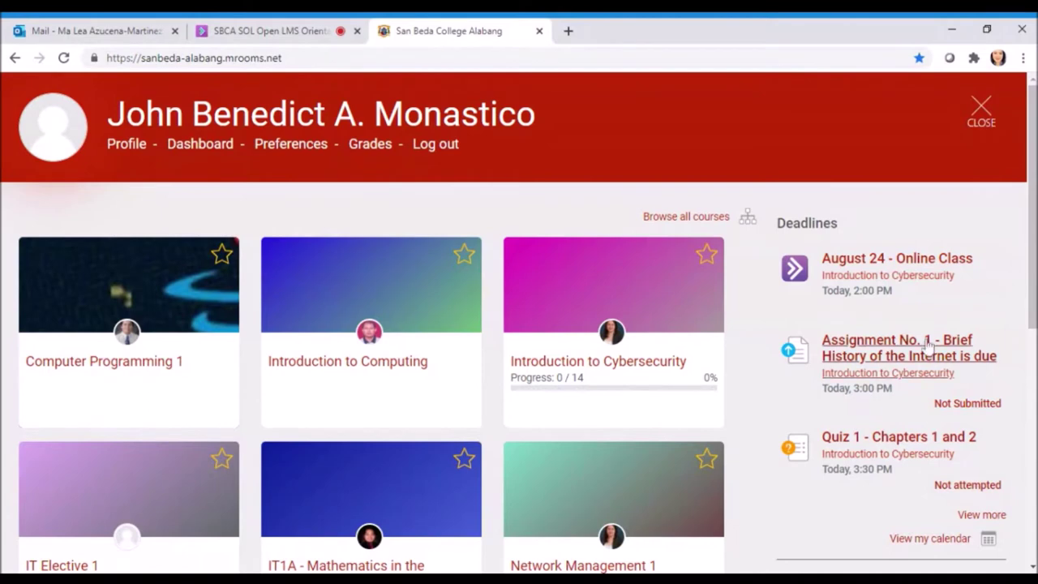
scroll(924, 349, "down", 1)
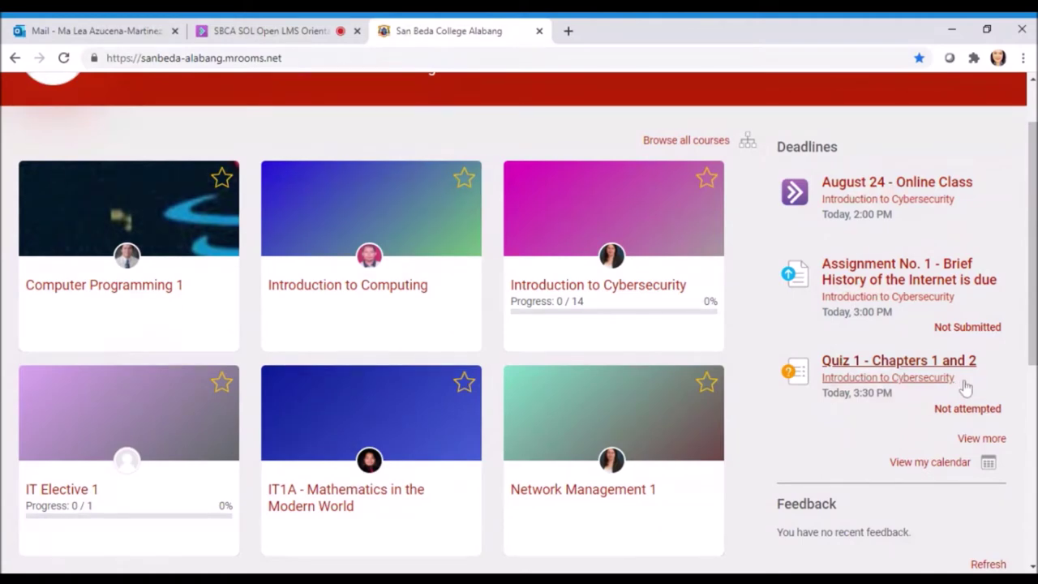
scroll(965, 389, "up", 1)
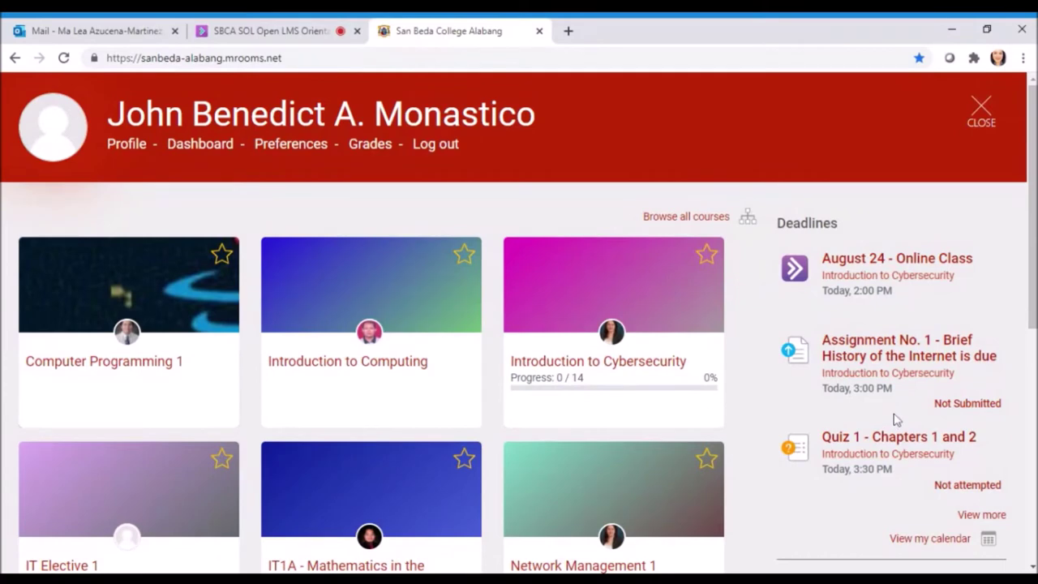
scroll(895, 324, "down", 1)
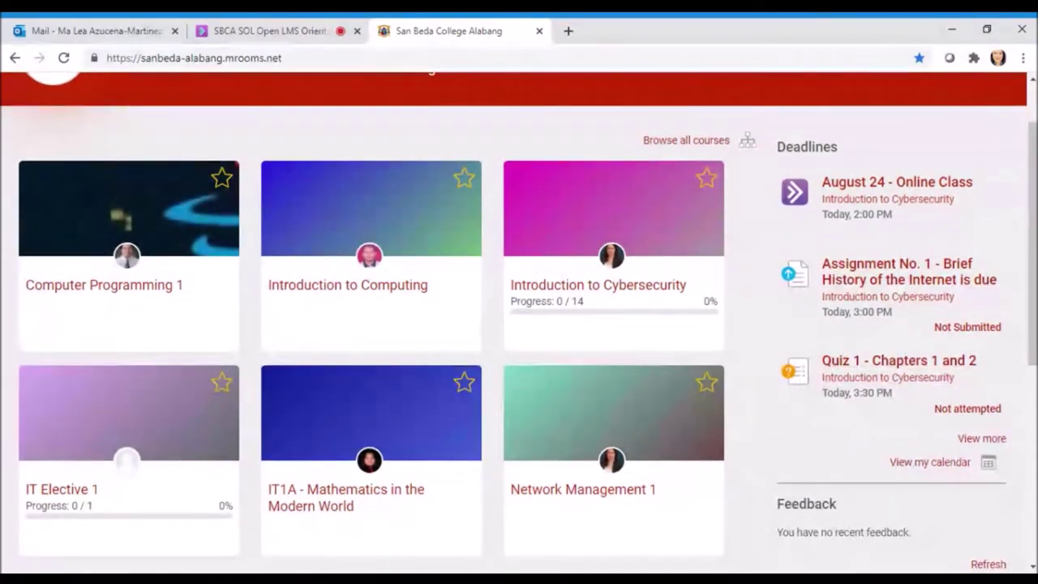
scroll(884, 389, "up", 1)
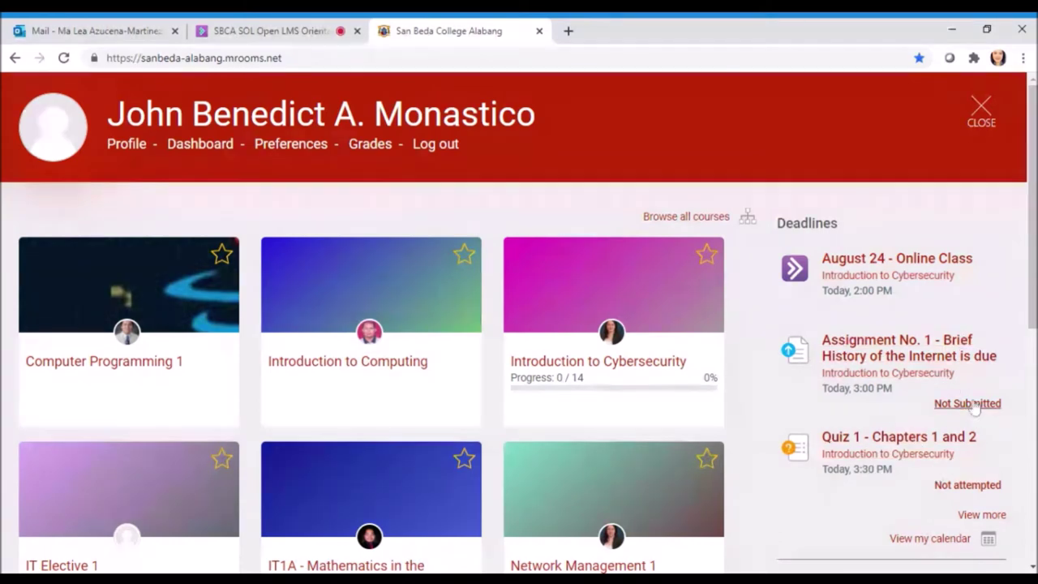
scroll(971, 413, "down", 1)
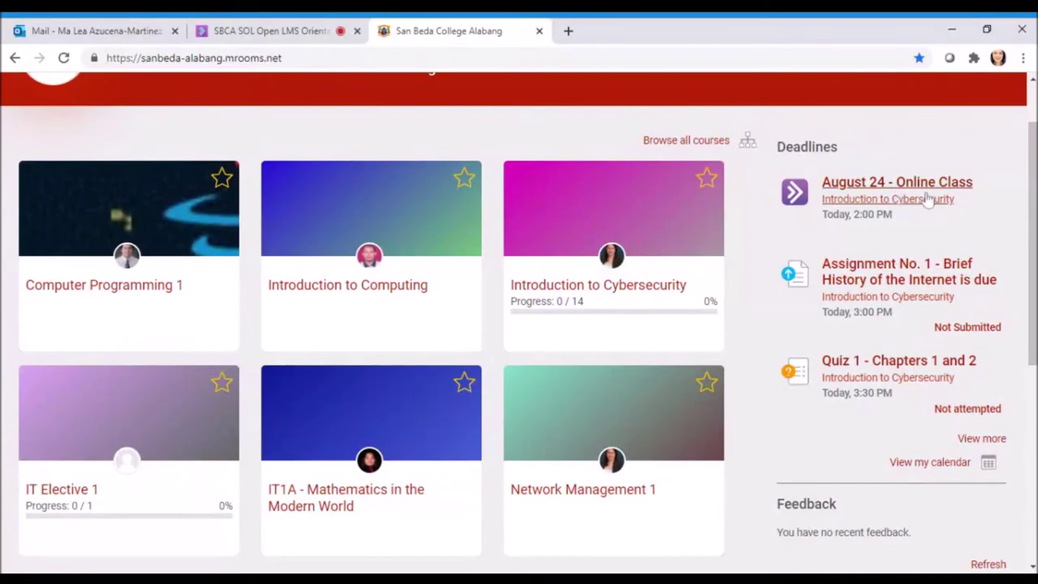
scroll(896, 403, "down", 1)
scroll(896, 403, "down", 5)
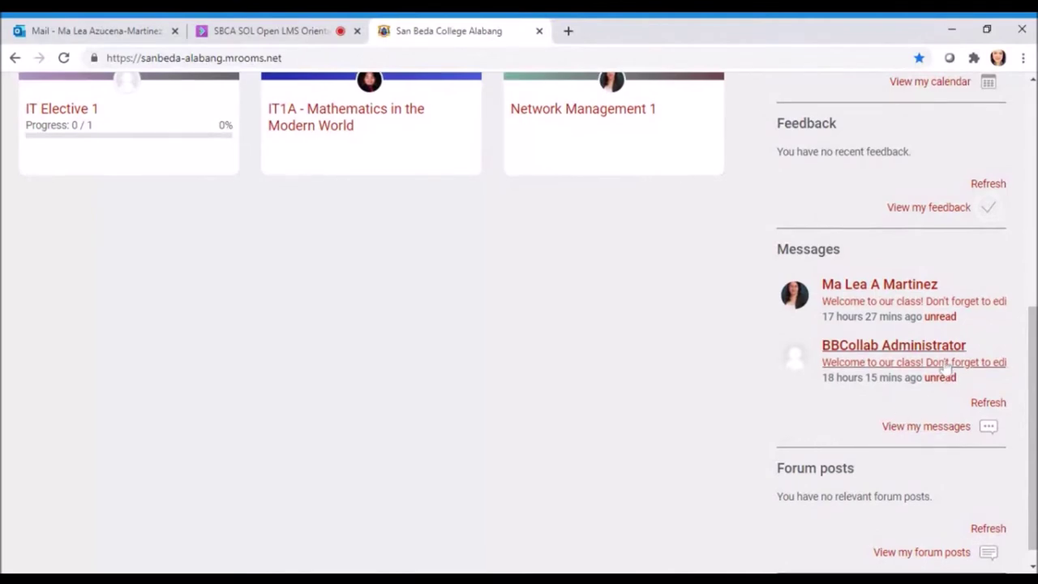
scroll(943, 366, "up", 6)
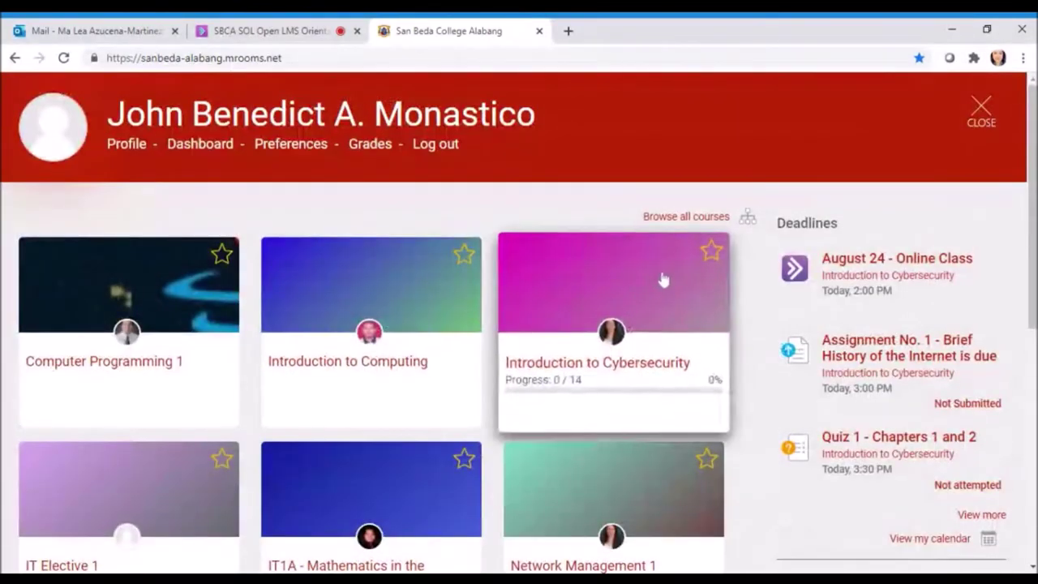
scroll(681, 247, "down", 3)
scroll(678, 251, "up", 2)
scroll(678, 253, "up", 1)
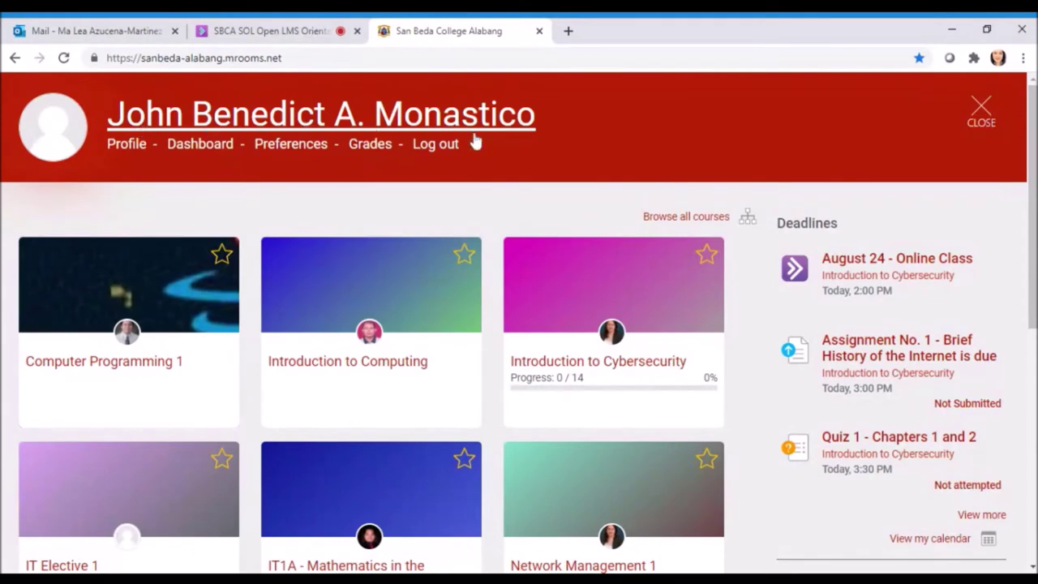
left_click(133, 150)
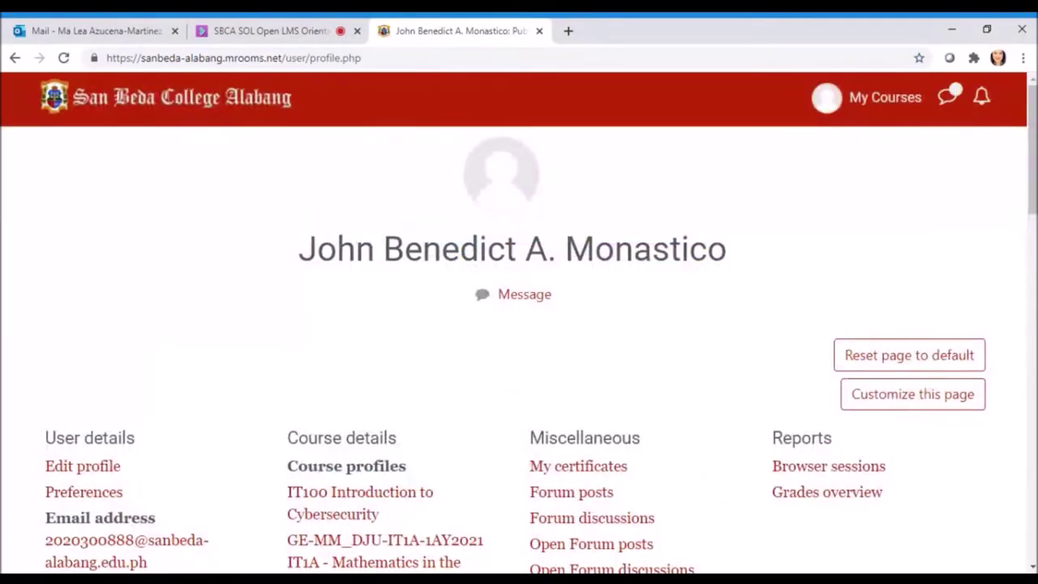
scroll(519, 325, "down", 2)
scroll(637, 243, "up", 3)
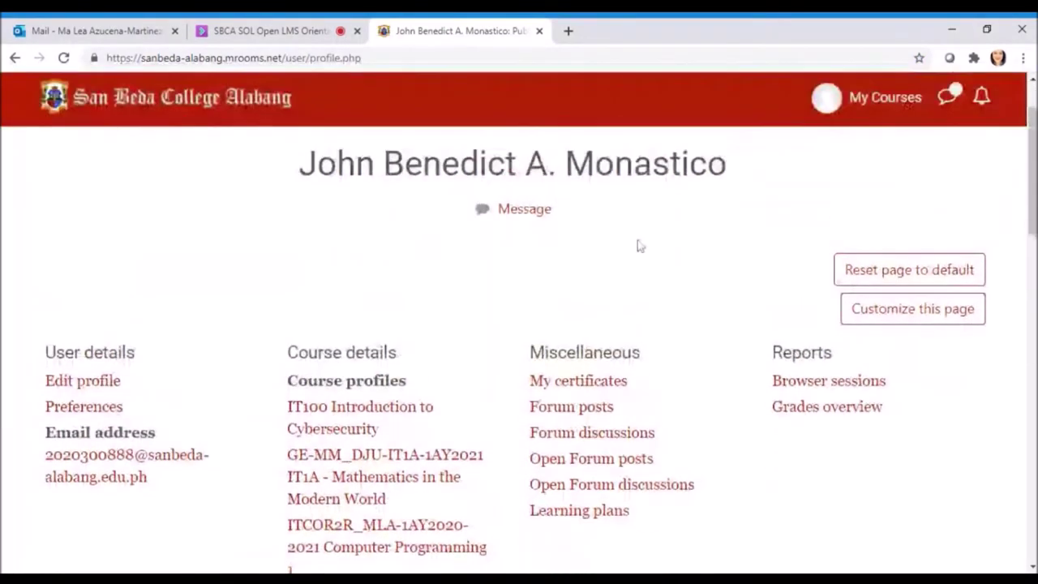
scroll(637, 243, "down", 3)
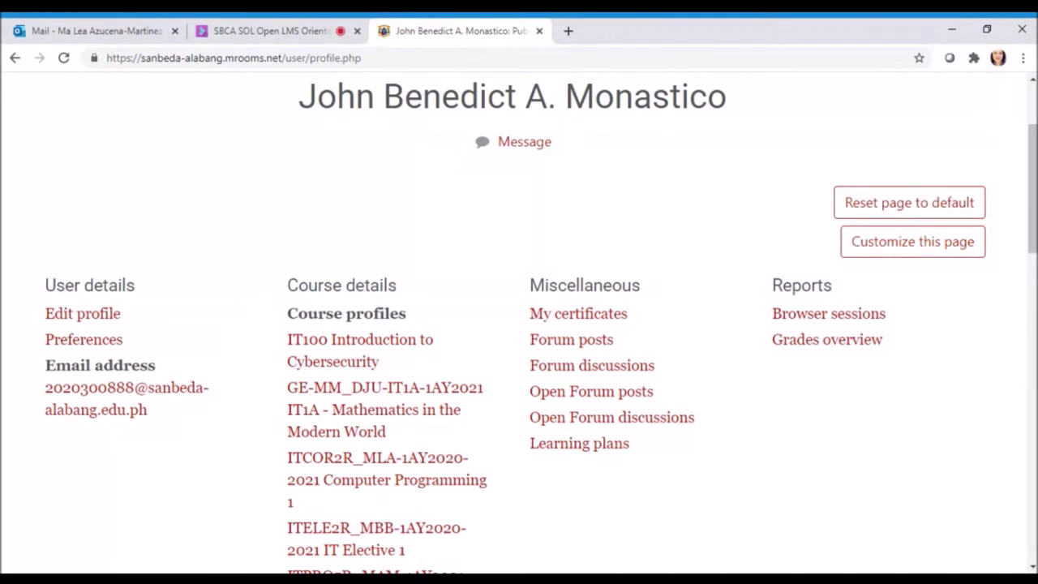
scroll(399, 341, "down", 2)
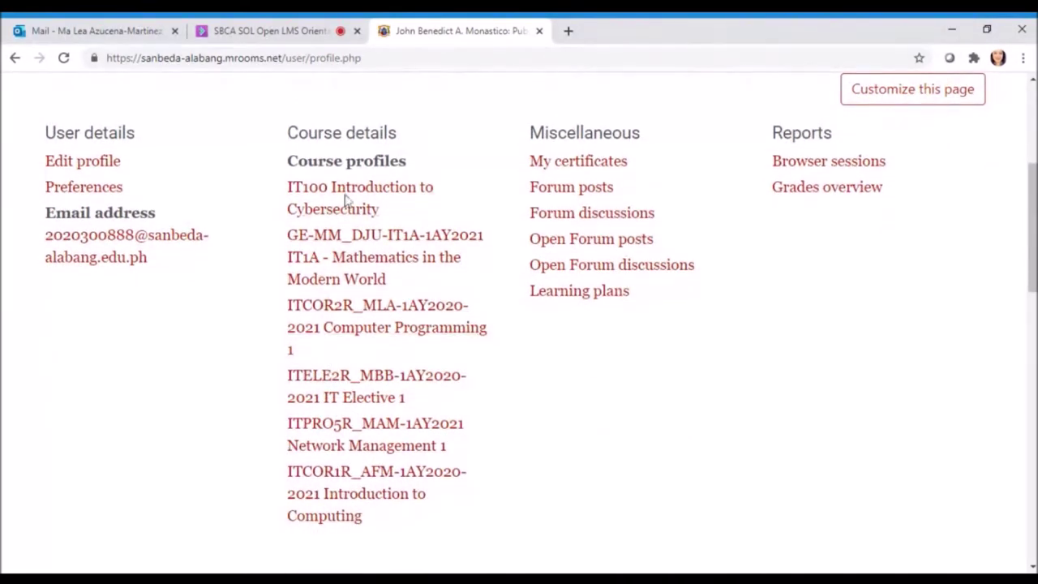
scroll(347, 194, "up", 1)
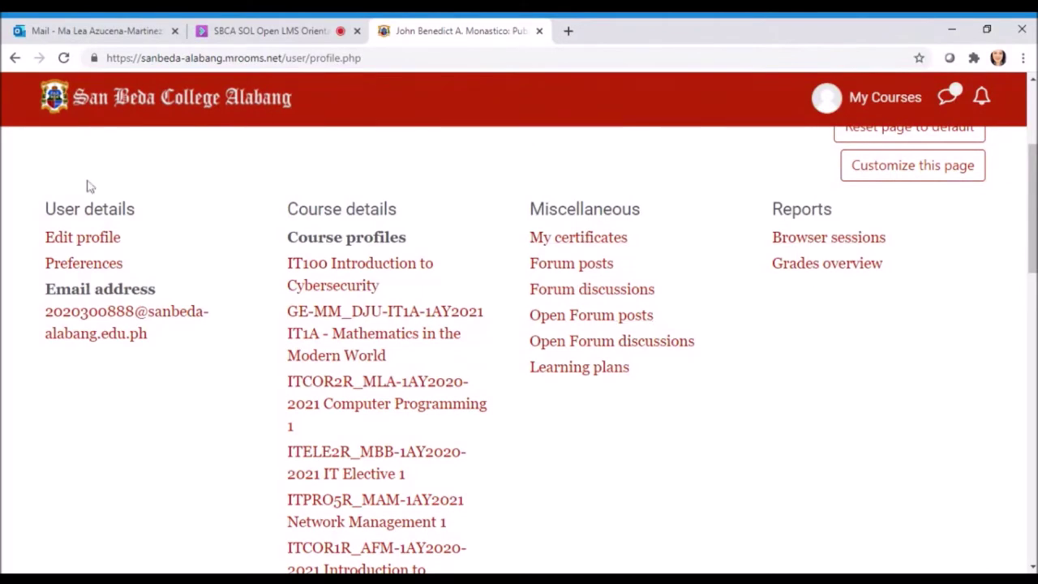
scroll(225, 250, "up", 2)
scroll(225, 243, "down", 1)
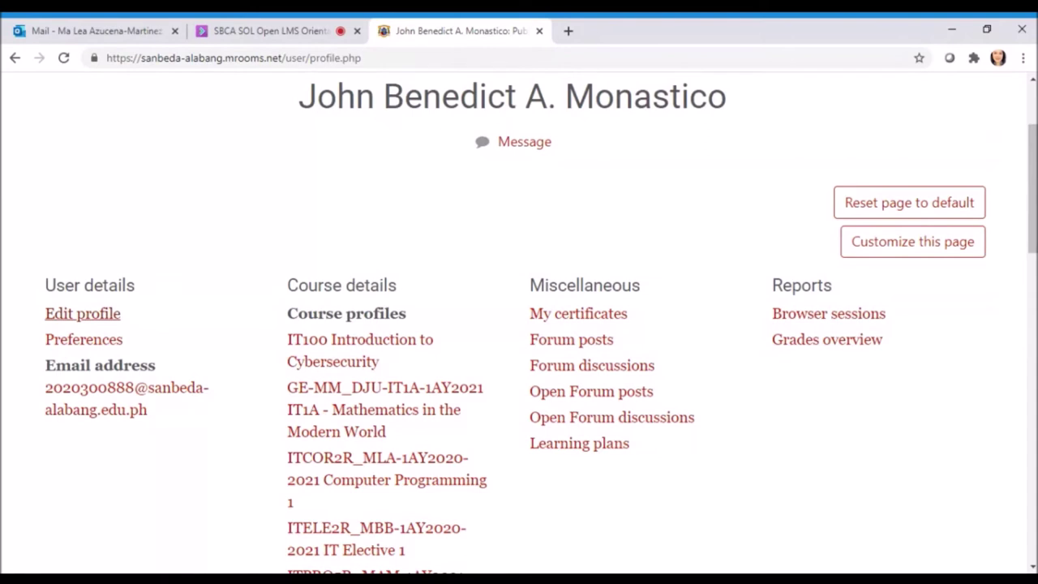
Open the Edit profile form and select the text in the Email address field
left_click(106, 318)
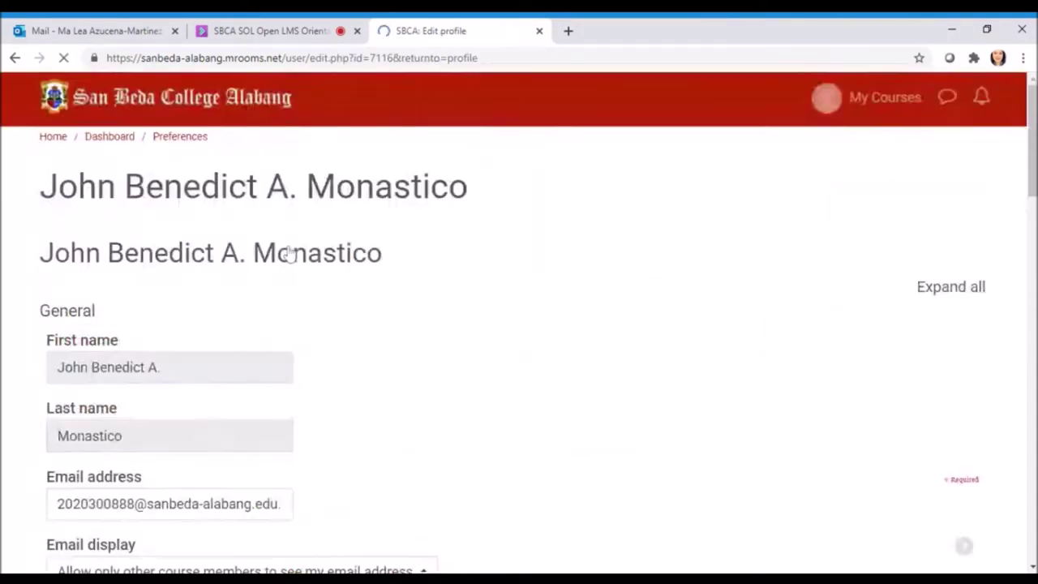
scroll(435, 232, "down", 2)
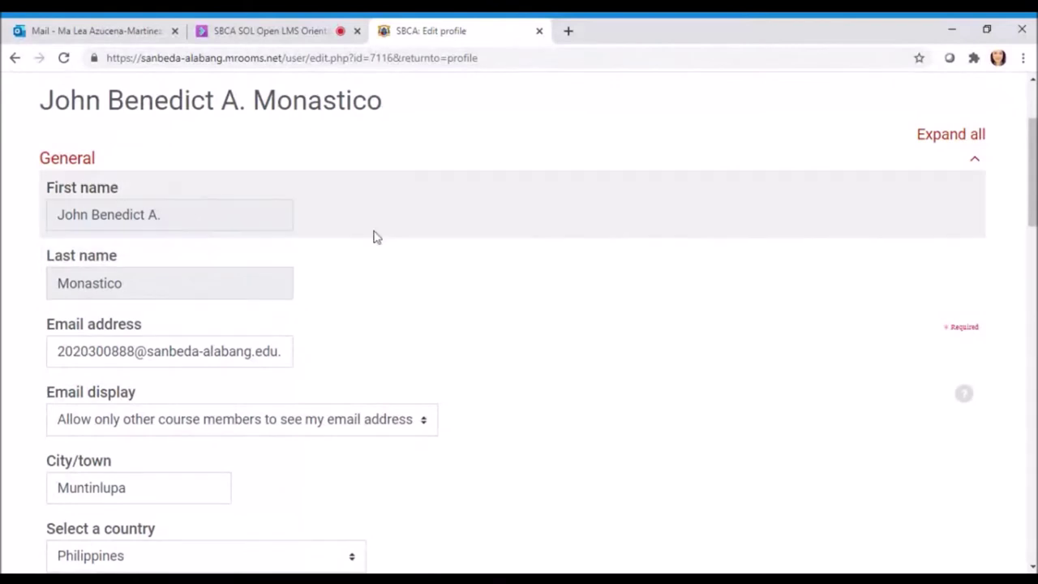
scroll(370, 241, "up", 2)
scroll(371, 241, "down", 3)
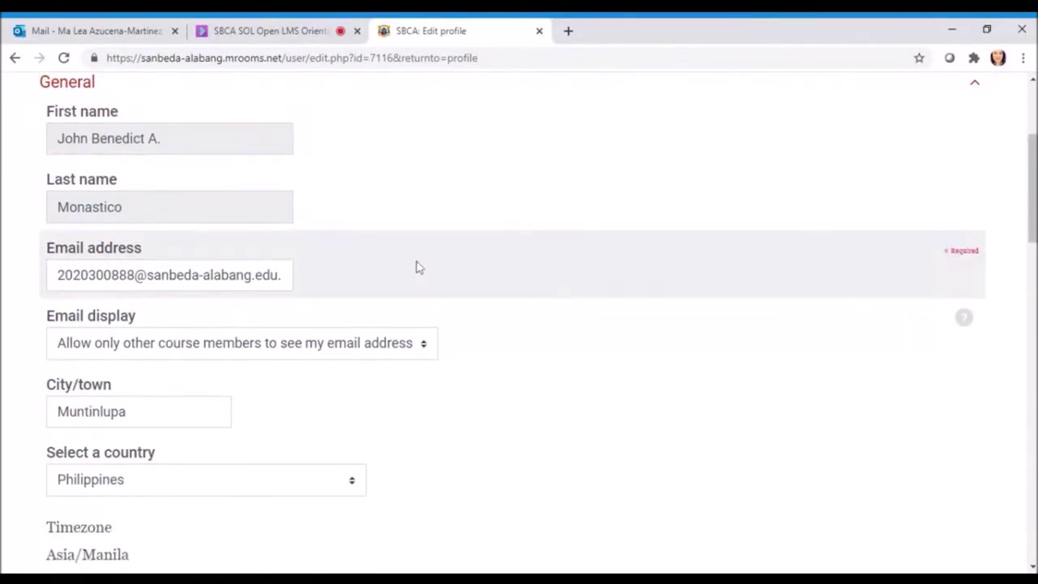
left_click(95, 275)
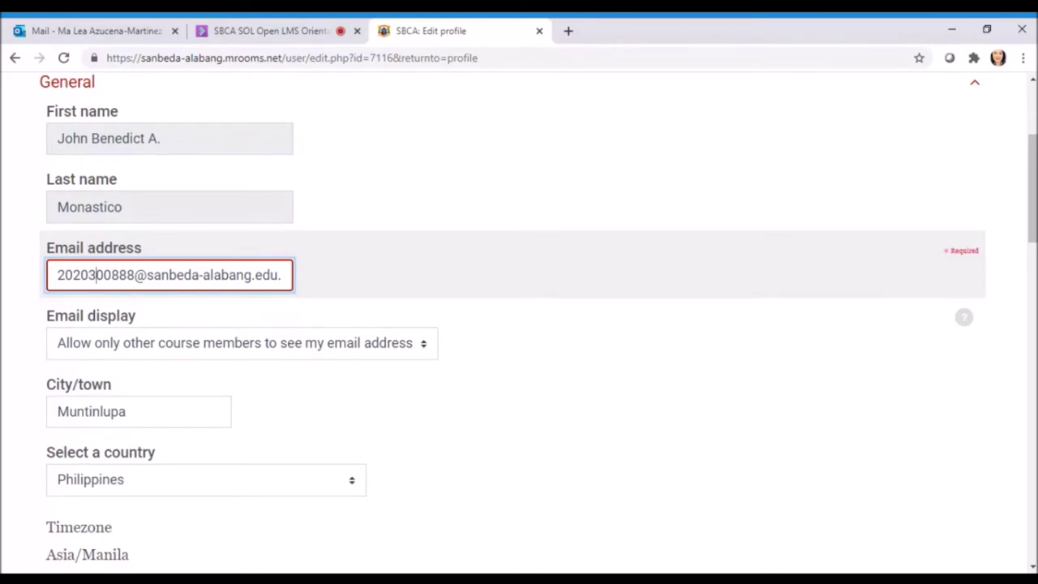
scroll(162, 243, "up", 2)
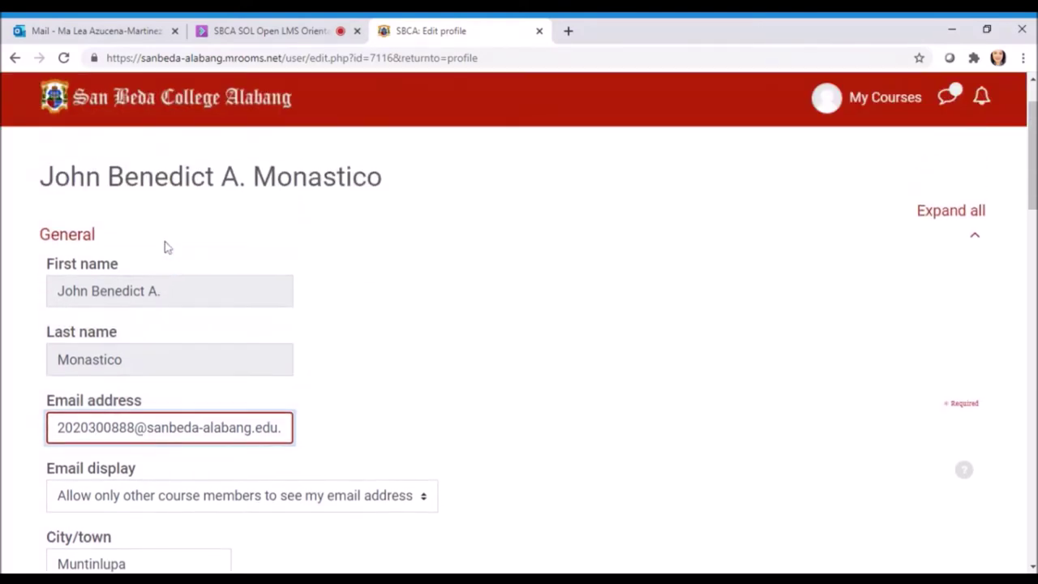
scroll(168, 292, "down", 1)
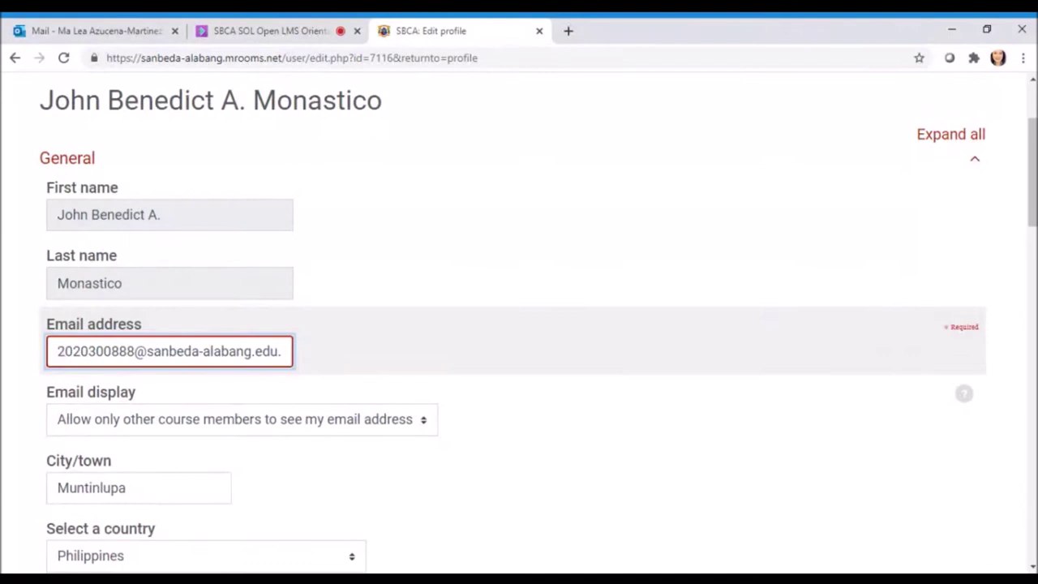
left_click_drag(56, 351, 28, 355)
Move from City/town to the country choice, continuing down to the User picture section
scroll(157, 326, "down", 1)
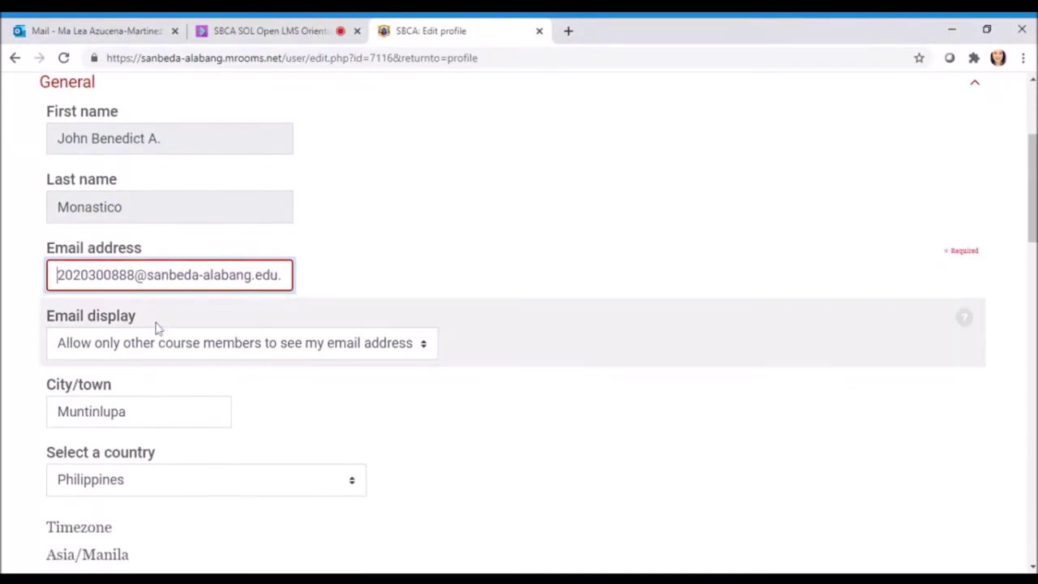
scroll(246, 357, "down", 1)
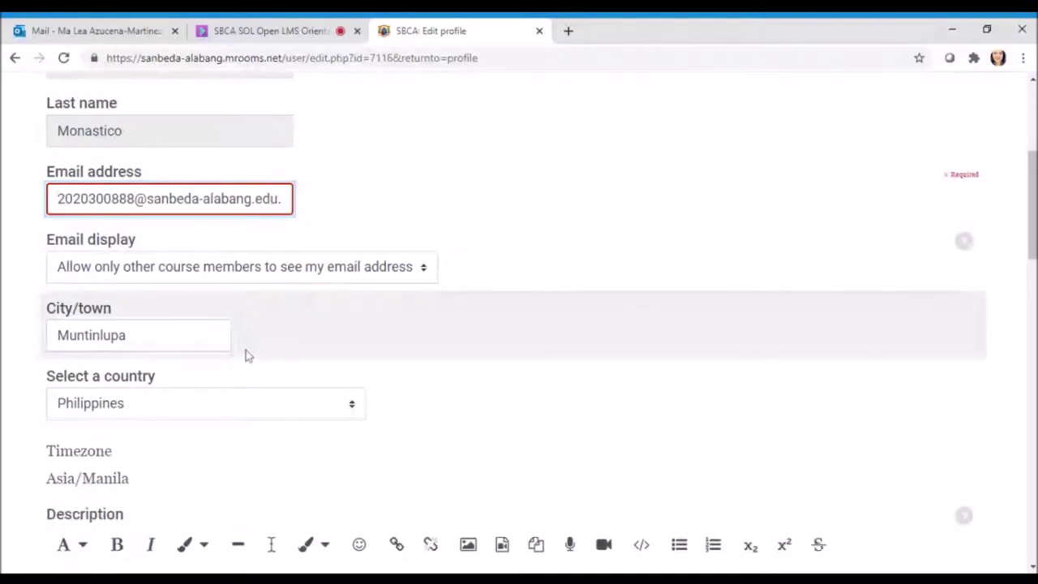
scroll(259, 350, "down", 3)
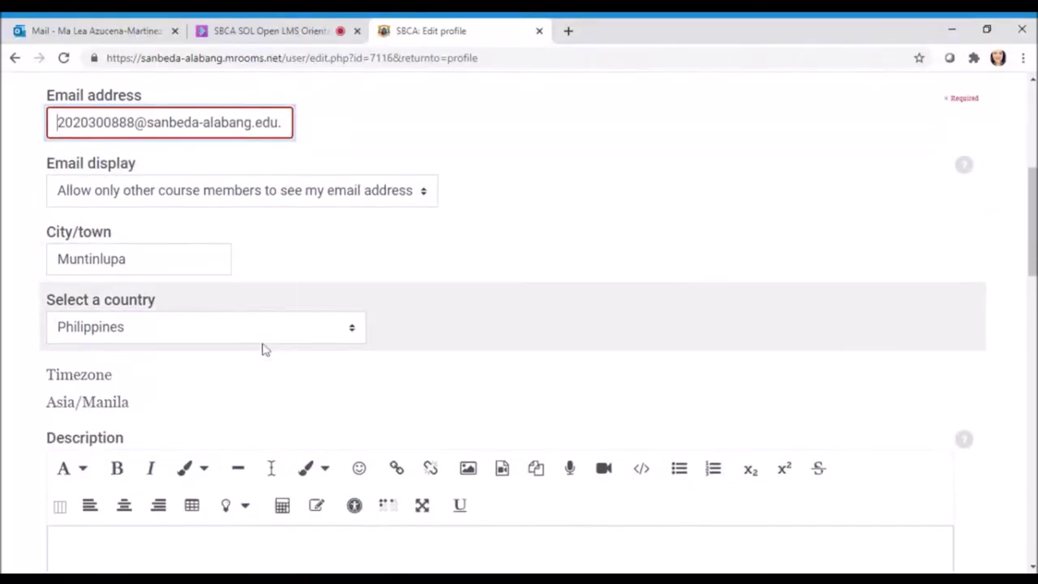
scroll(295, 354, "down", 1)
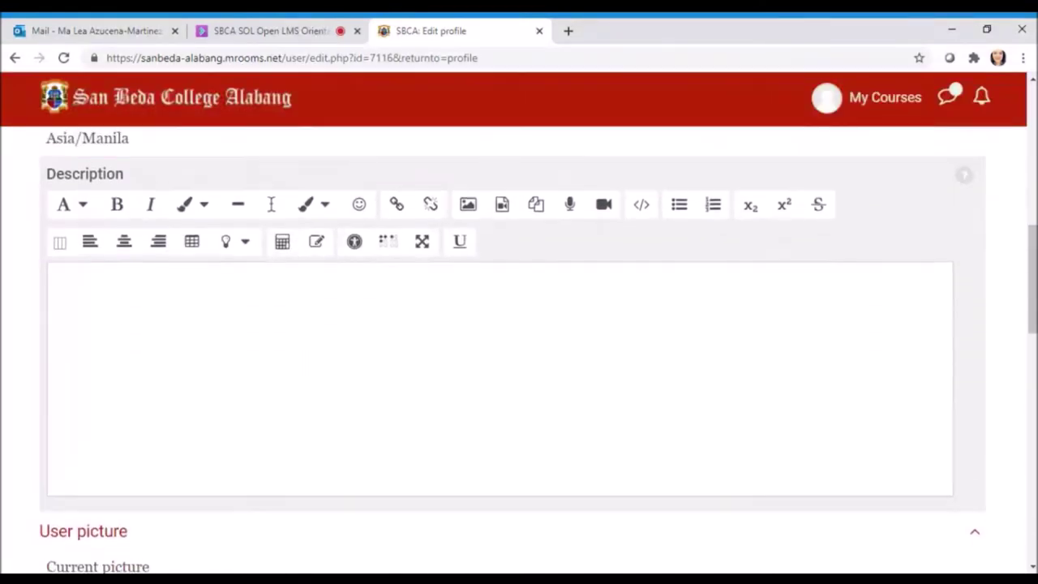
scroll(294, 355, "up", 3)
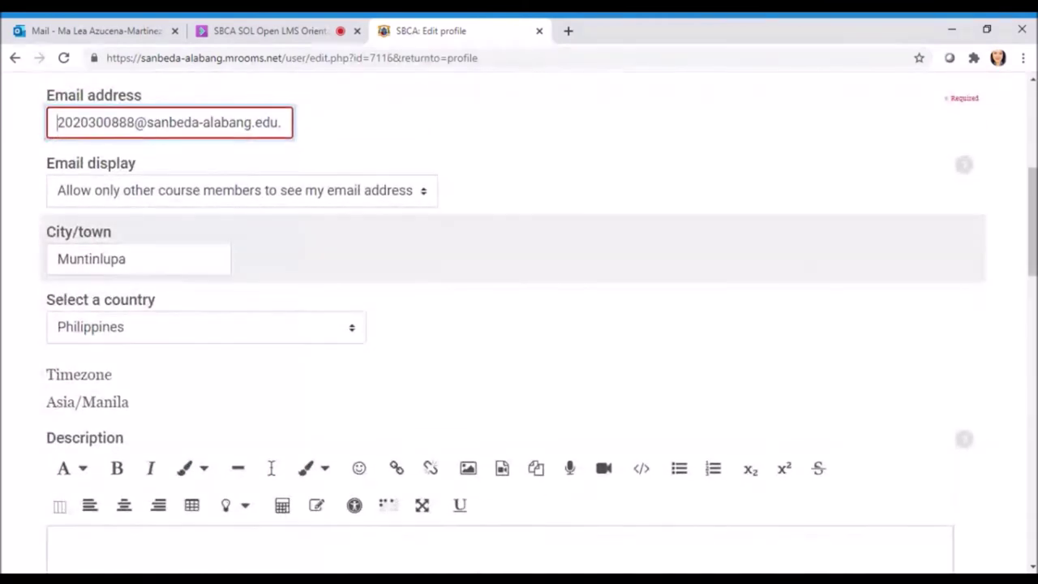
left_click(162, 260)
key("Tab")
scroll(203, 325, "down", 2)
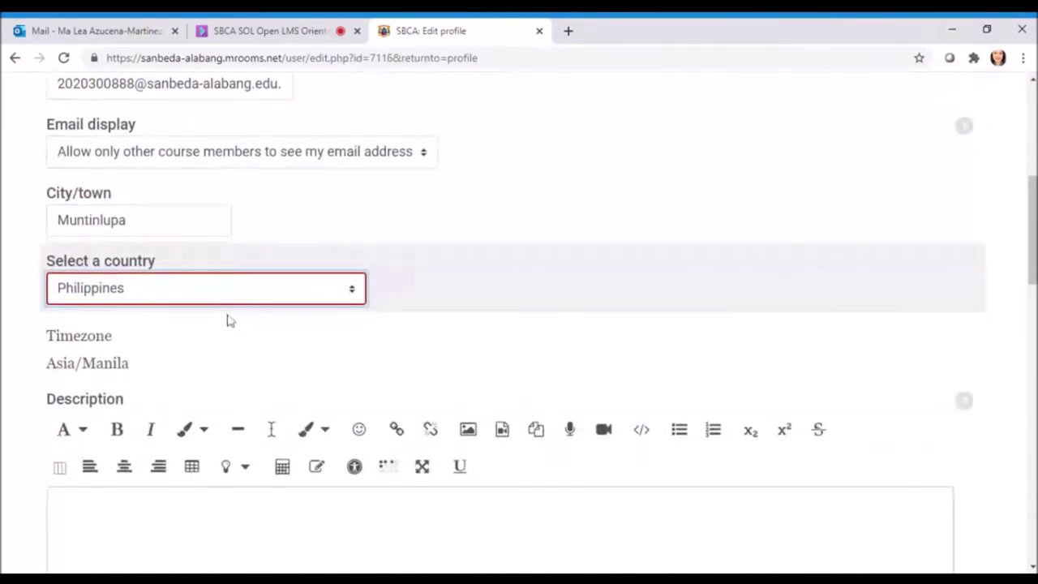
scroll(248, 252, "down", 5)
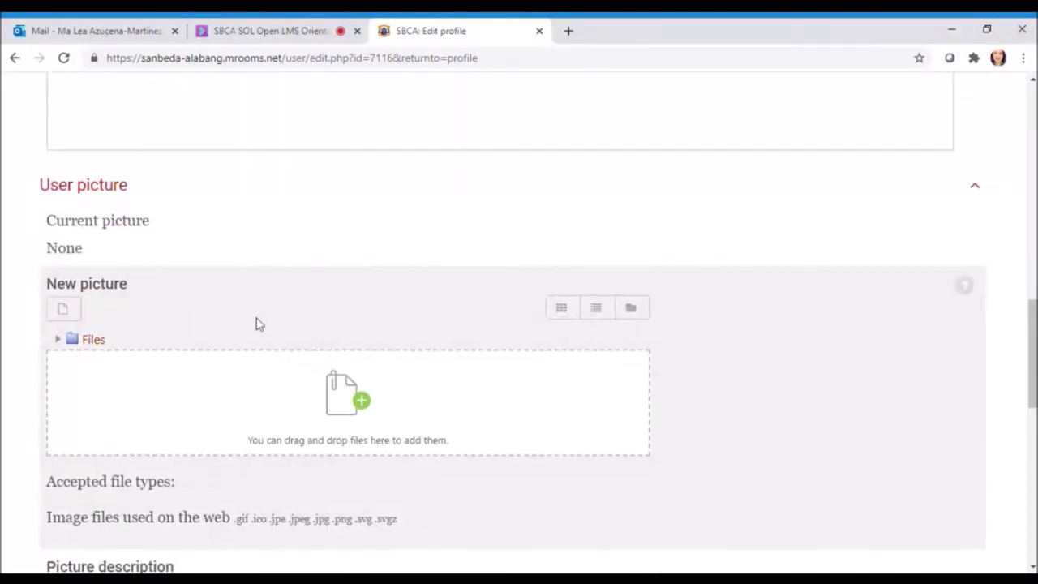
scroll(258, 322, "down", 1)
scroll(259, 325, "up", 1)
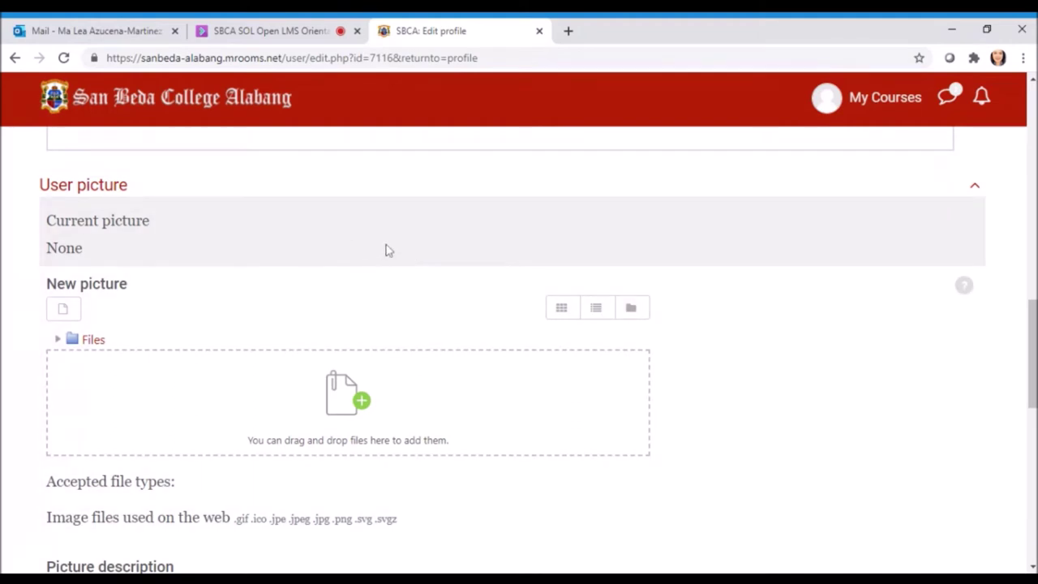
scroll(283, 234, "down", 1)
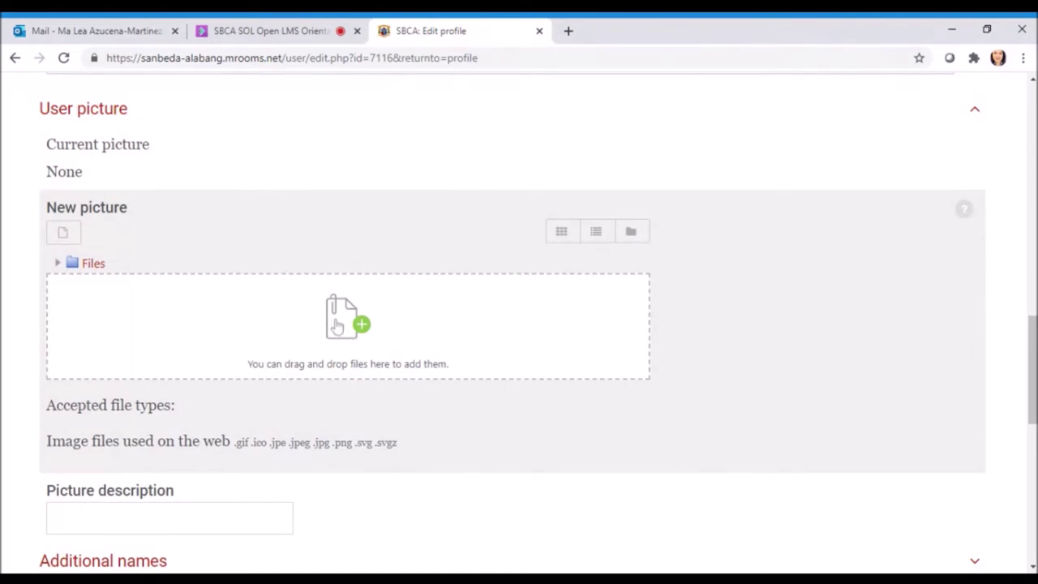
Pick a JPG photo from the computer as the new profile picture
left_click(337, 326)
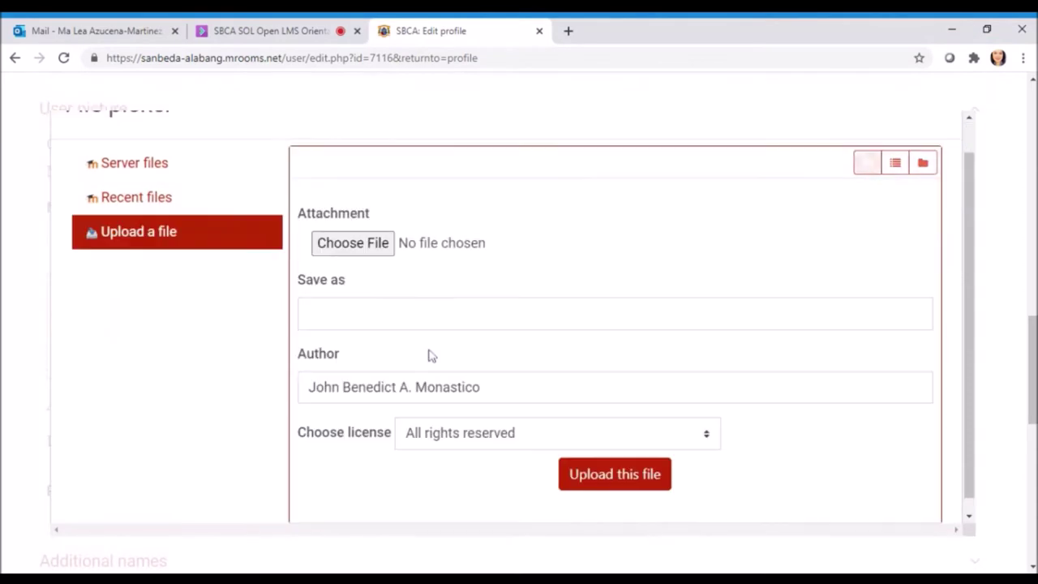
left_click(359, 251)
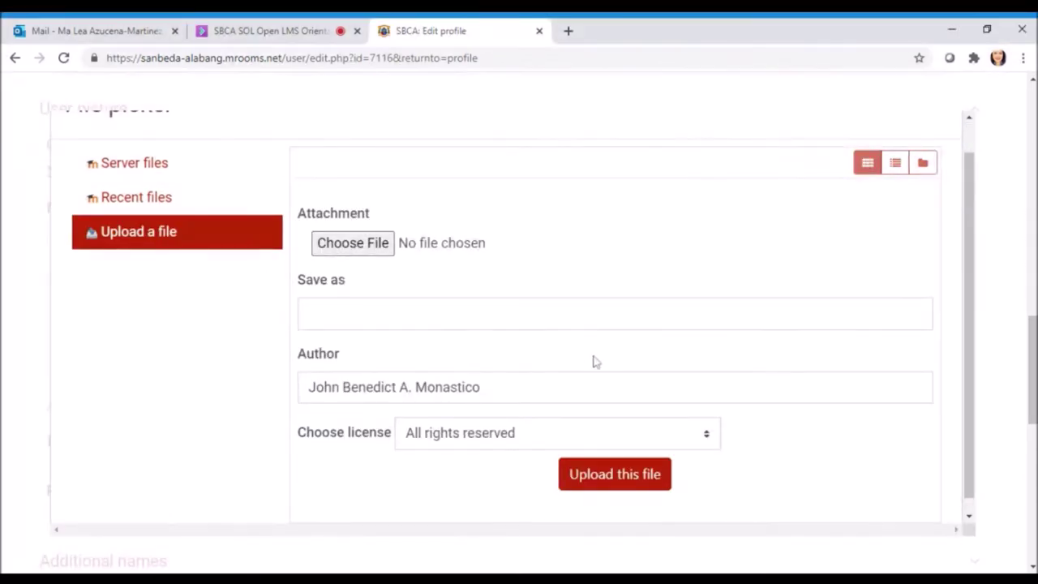
scroll(769, 262, "up", 1)
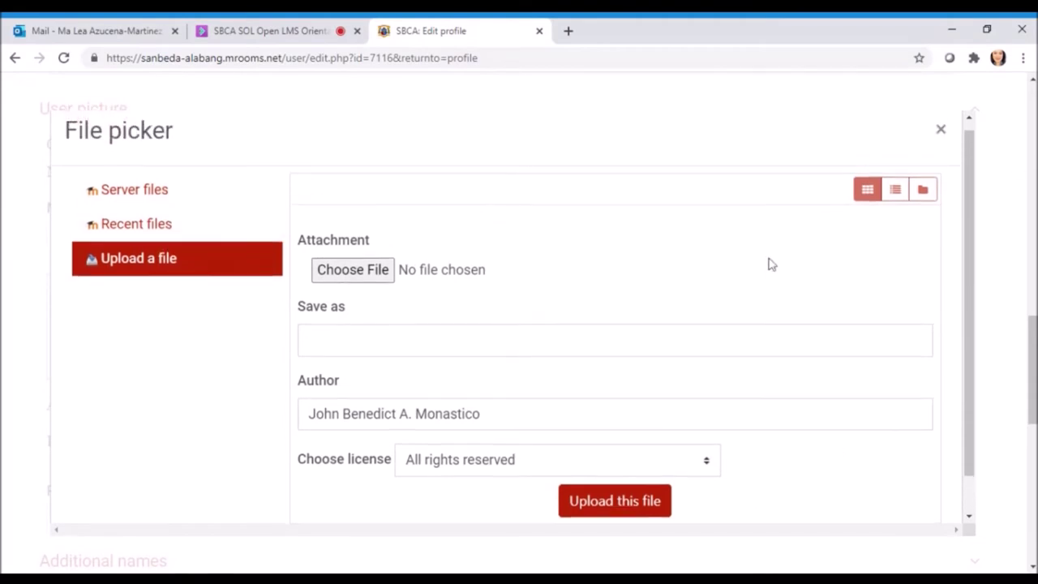
left_click(939, 132)
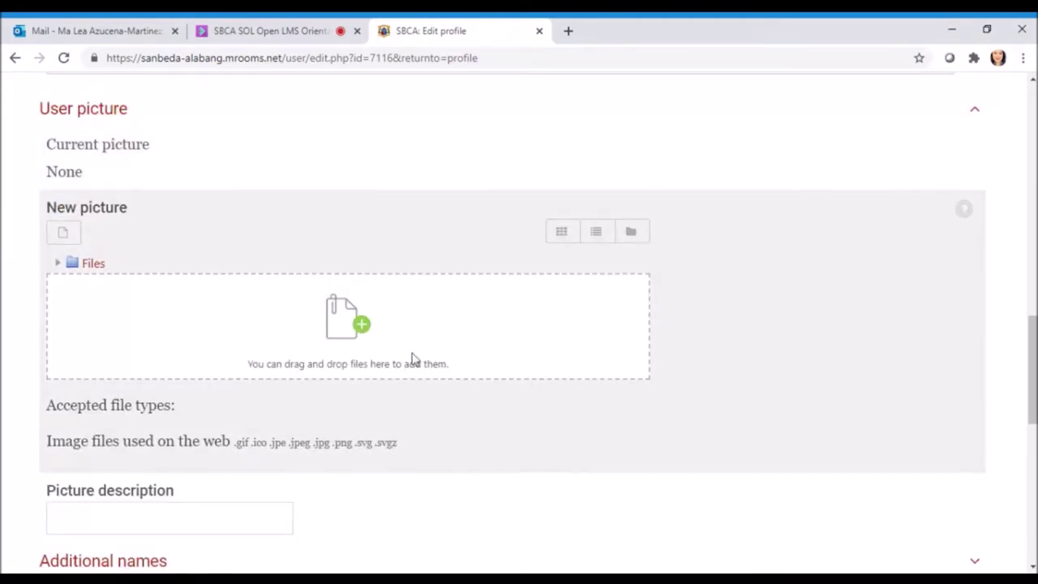
left_click(330, 326)
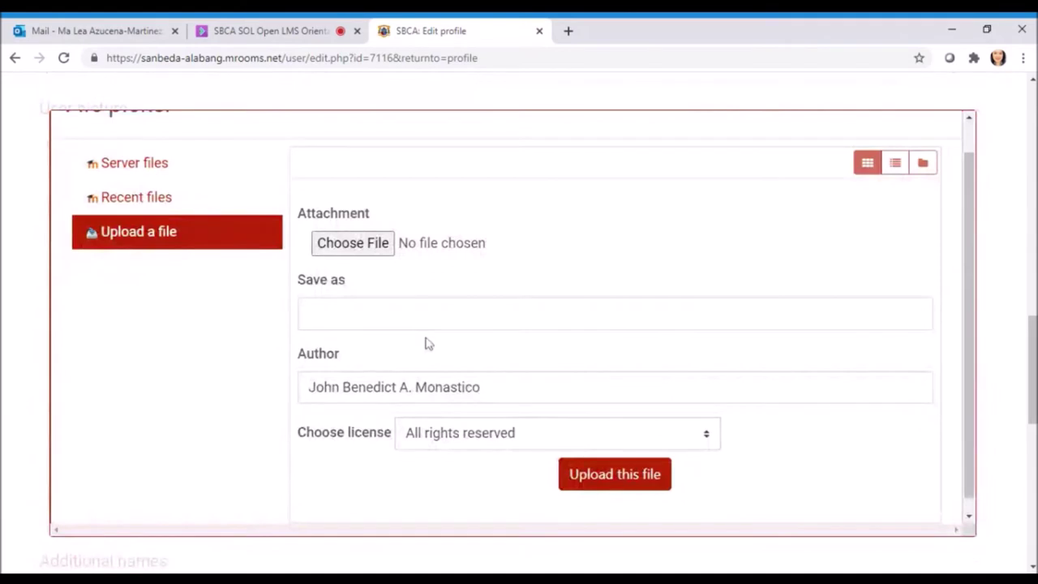
left_click(387, 246)
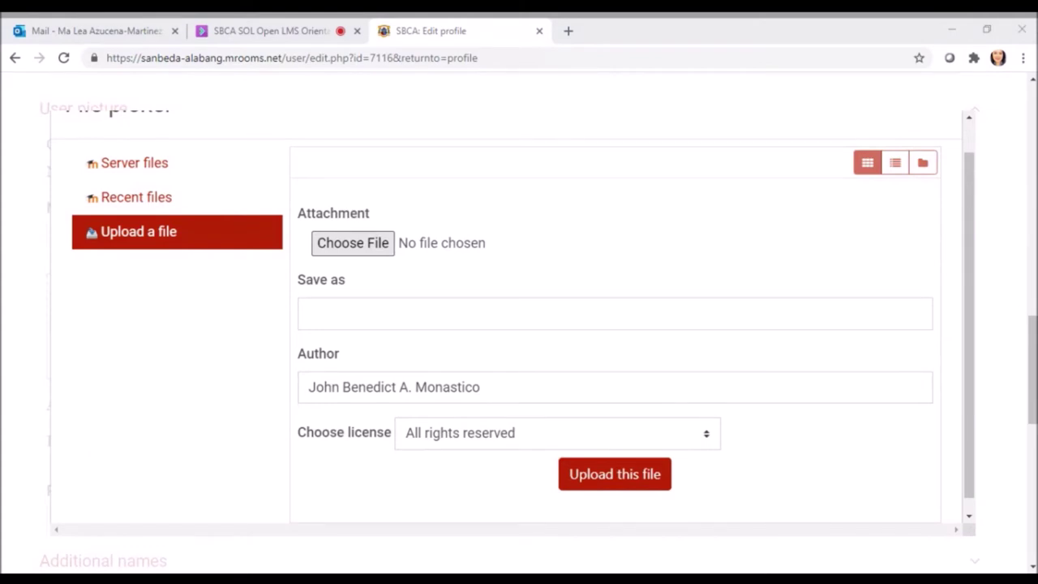
key("Return")
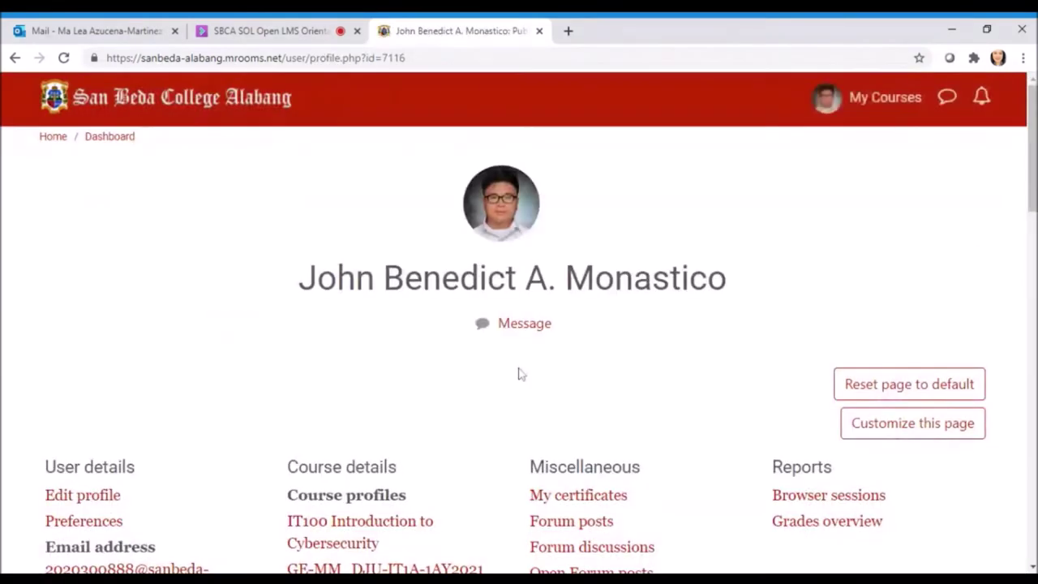
Go to the enrolled courses list and open Introduction to Cybersecurity
scroll(754, 357, "down", 2)
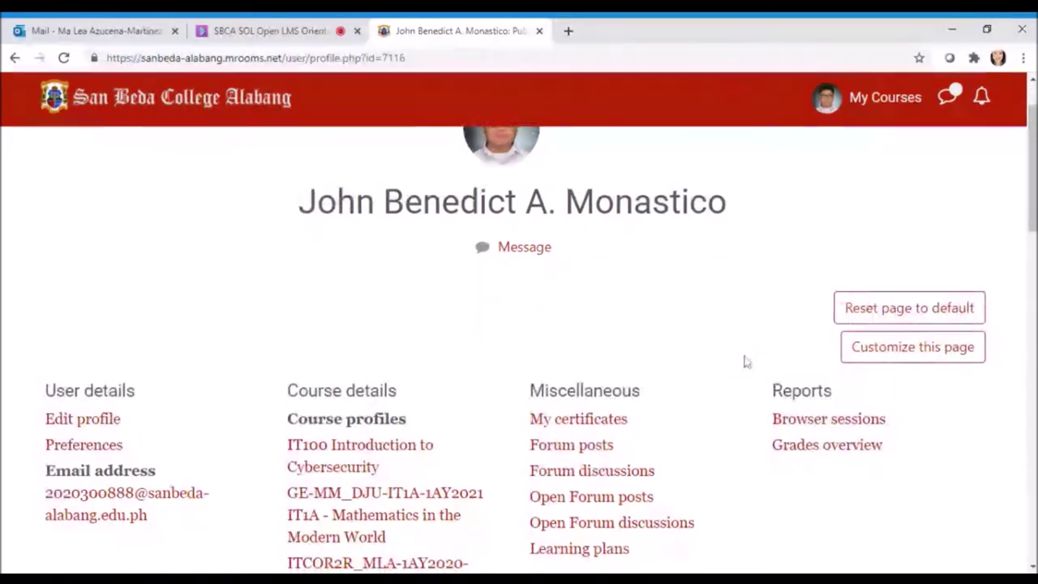
scroll(579, 297, "up", 2)
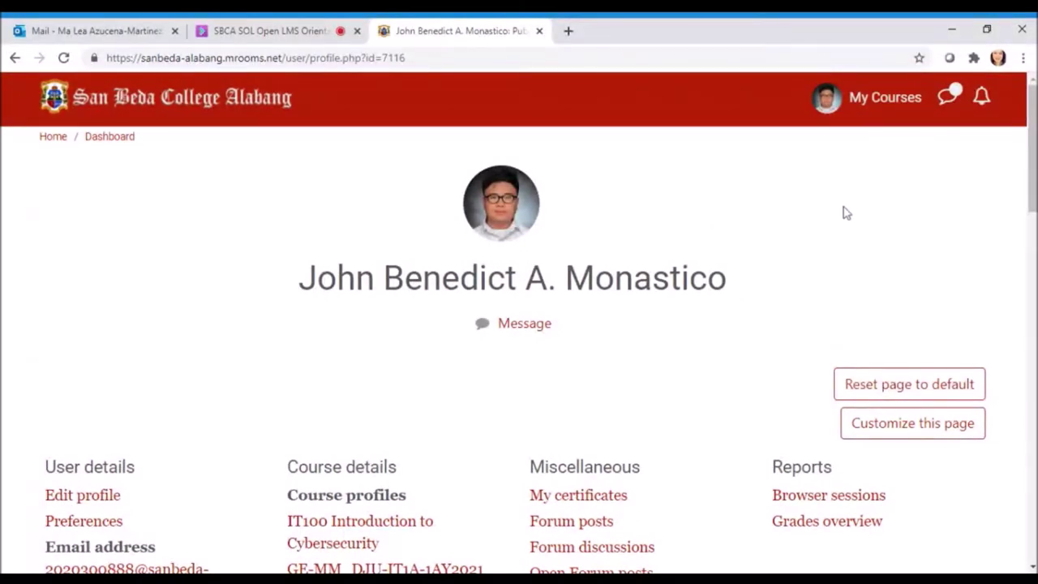
left_click(883, 102)
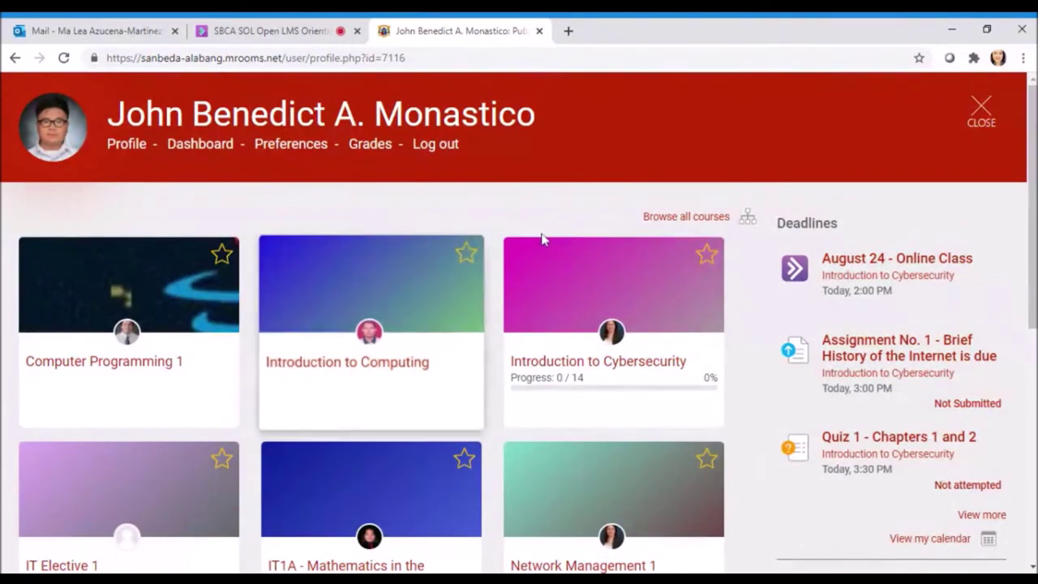
scroll(689, 357, "down", 1)
scroll(713, 356, "up", 1)
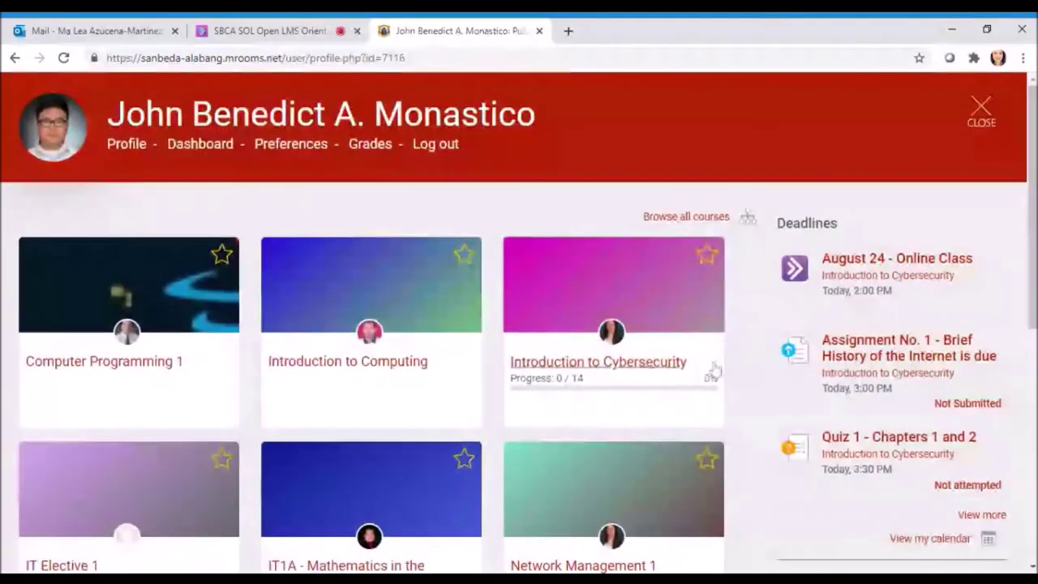
left_click(640, 374)
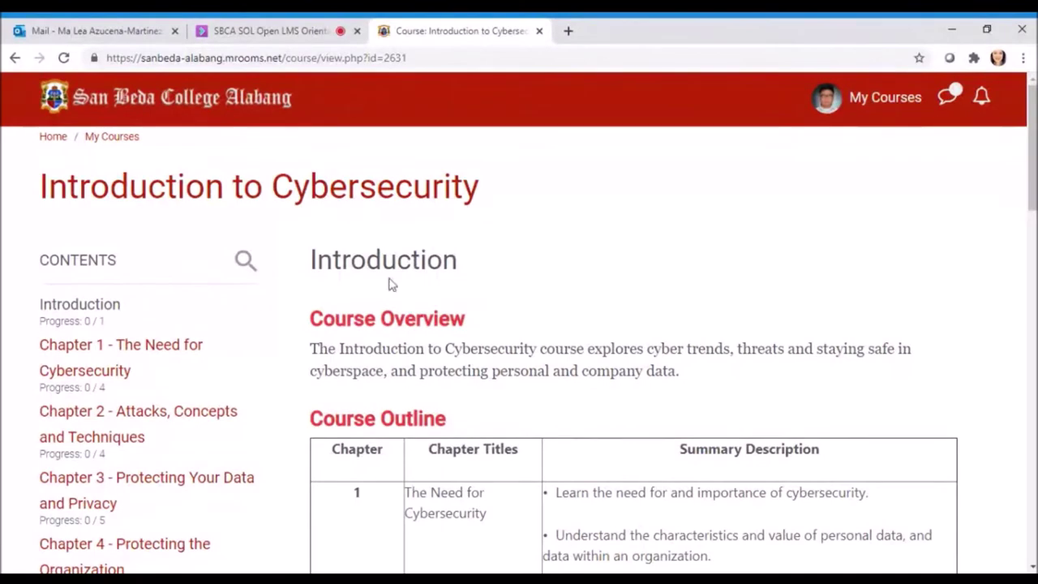
scroll(559, 249, "down", 5)
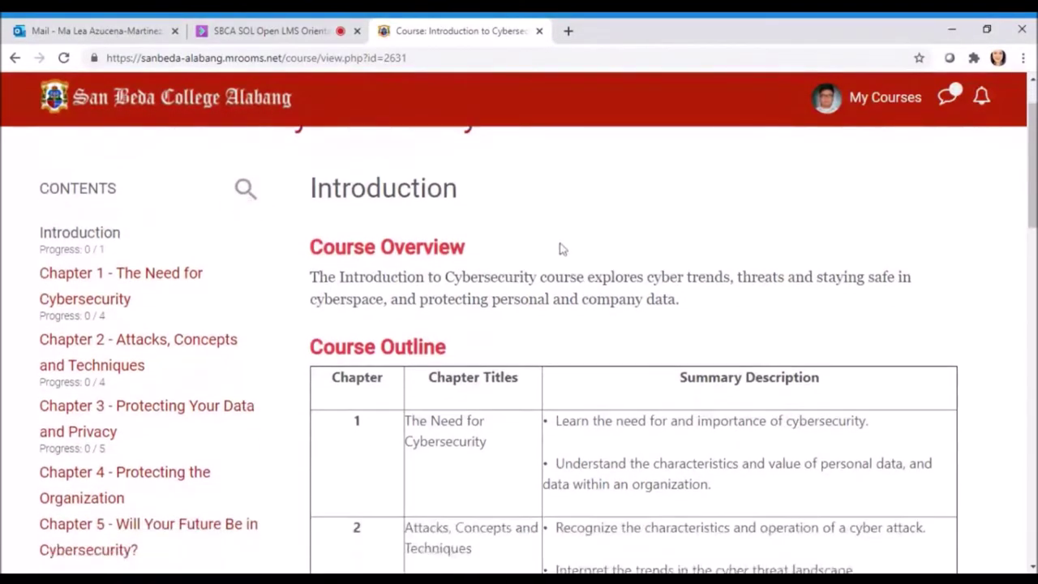
scroll(558, 248, "up", 5)
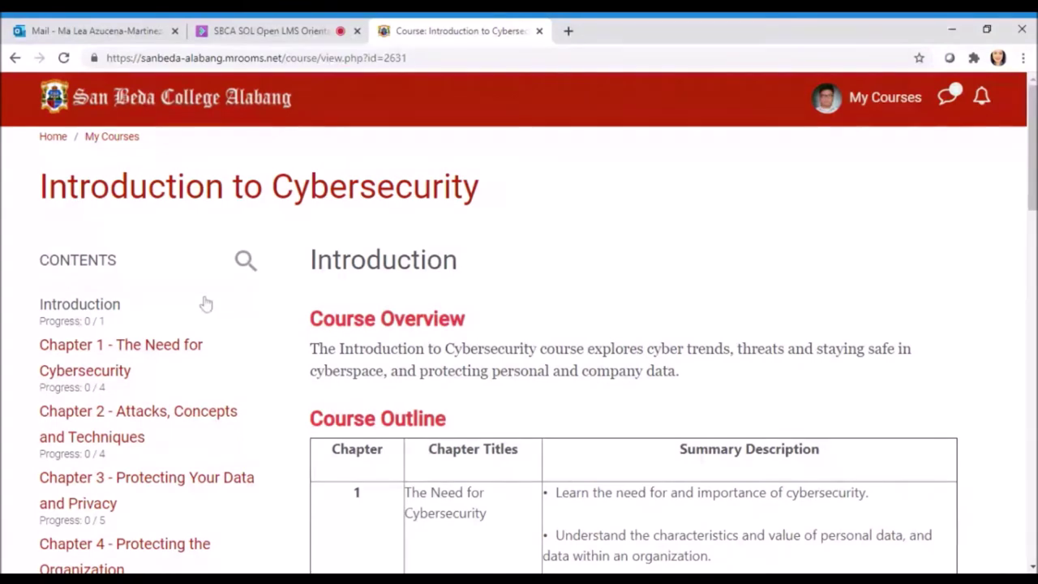
scroll(207, 308, "down", 1)
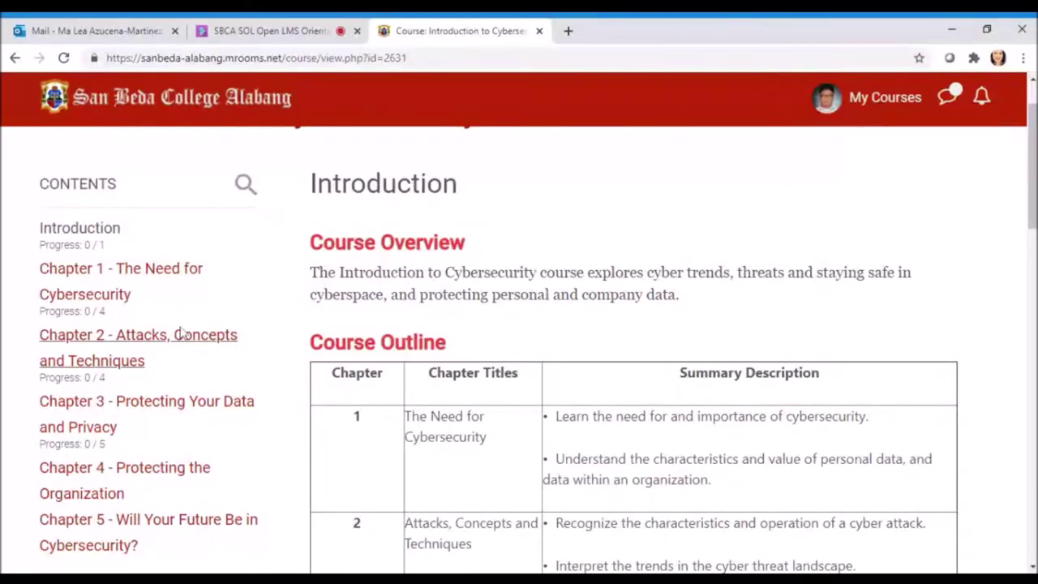
scroll(173, 320, "up", 1)
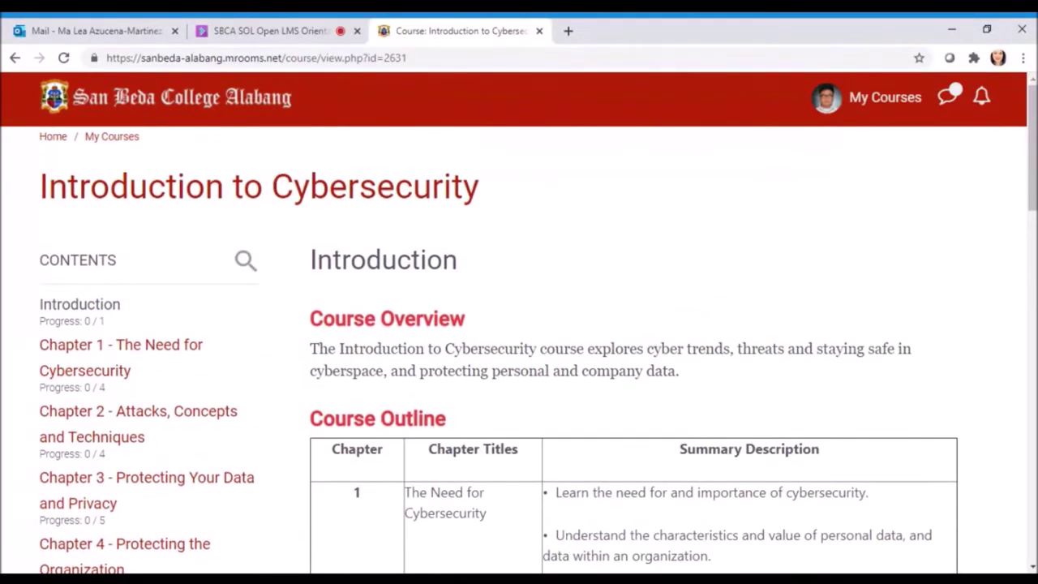
scroll(139, 265, "down", 1)
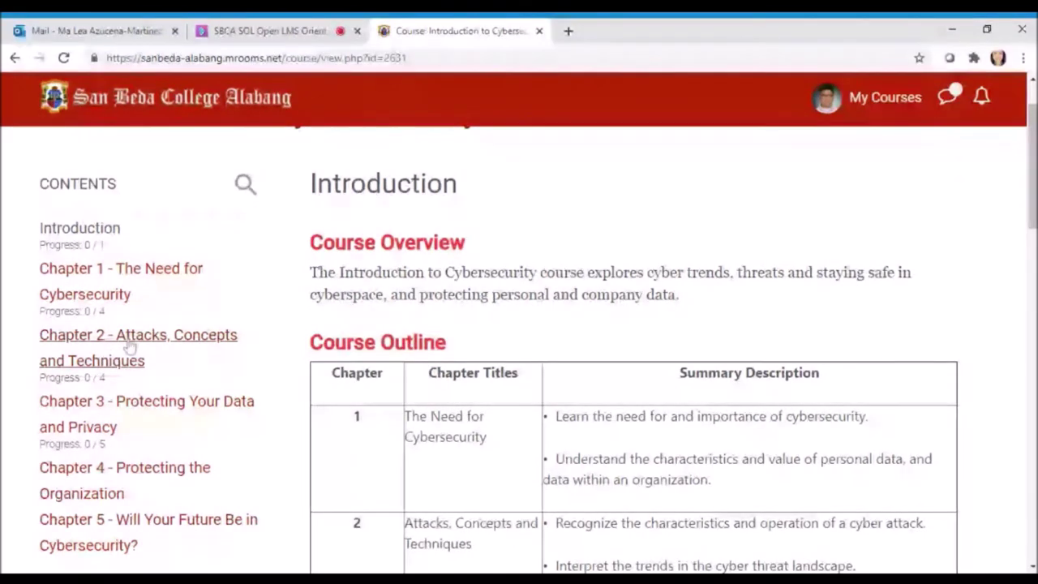
scroll(131, 350, "down", 2)
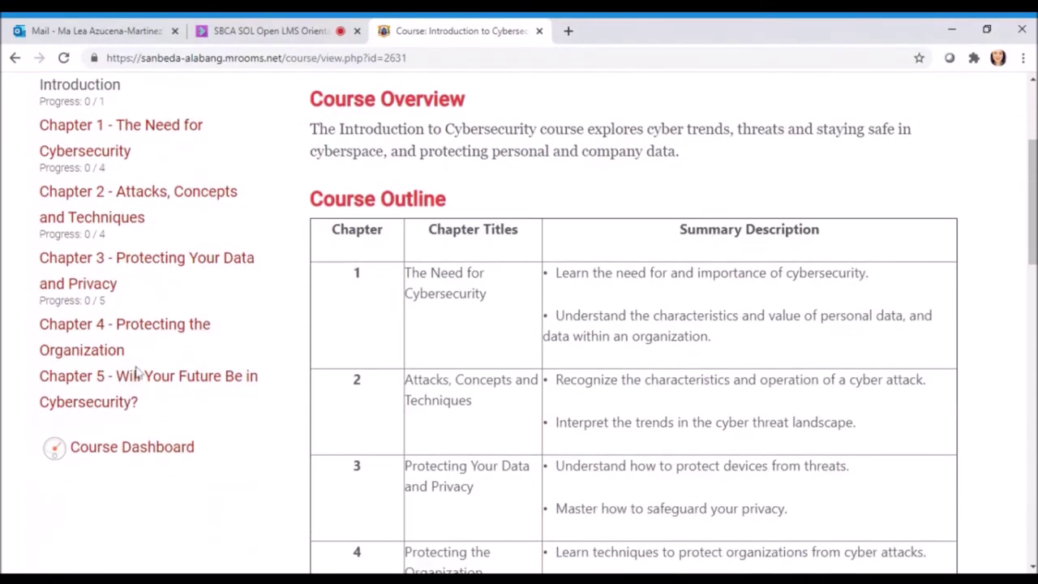
scroll(127, 413, "up", 2)
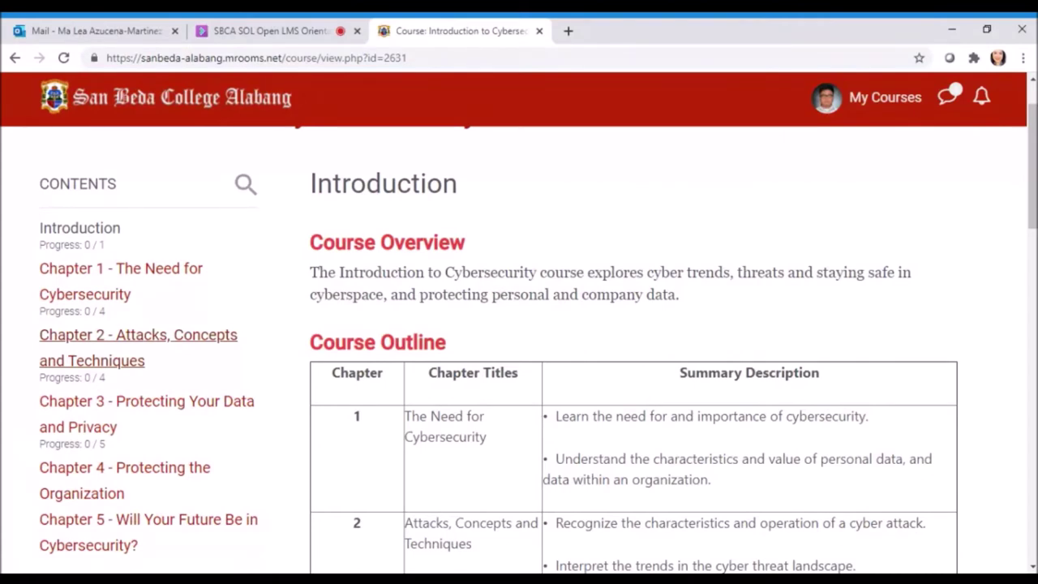
scroll(144, 300, "down", 1)
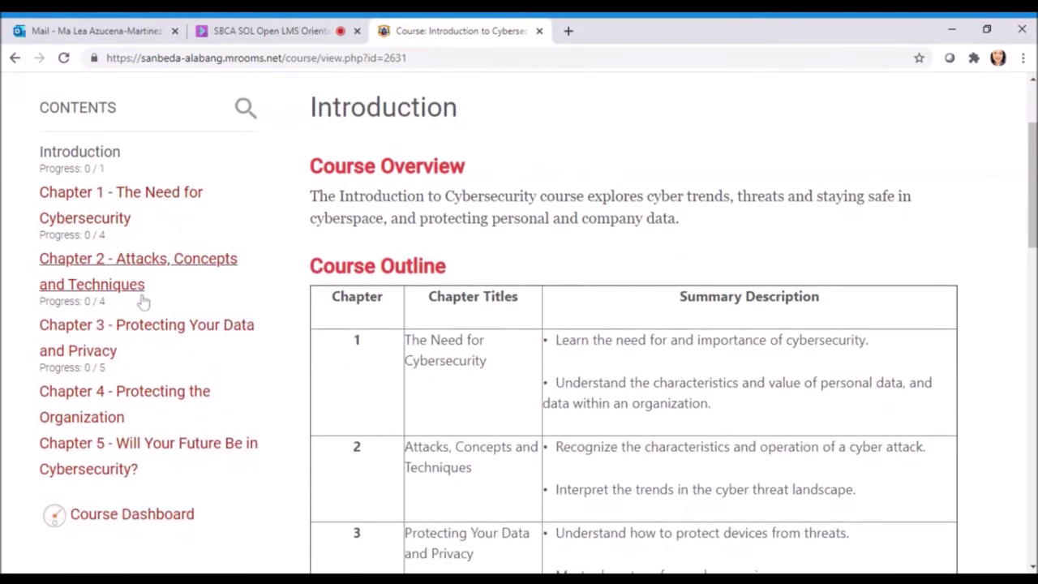
scroll(150, 373, "down", 2)
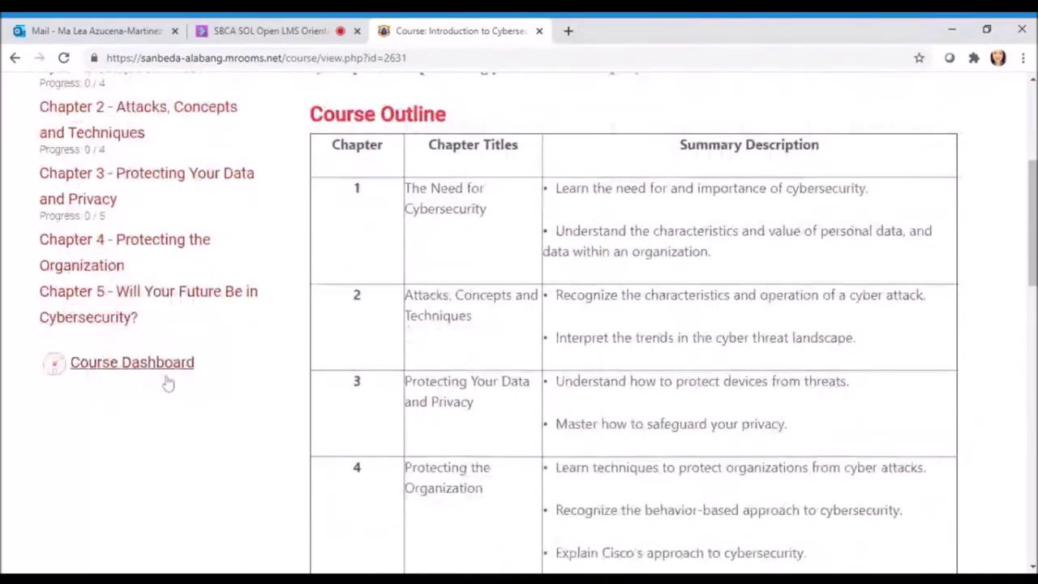
scroll(162, 381, "up", 1)
scroll(166, 383, "up", 1)
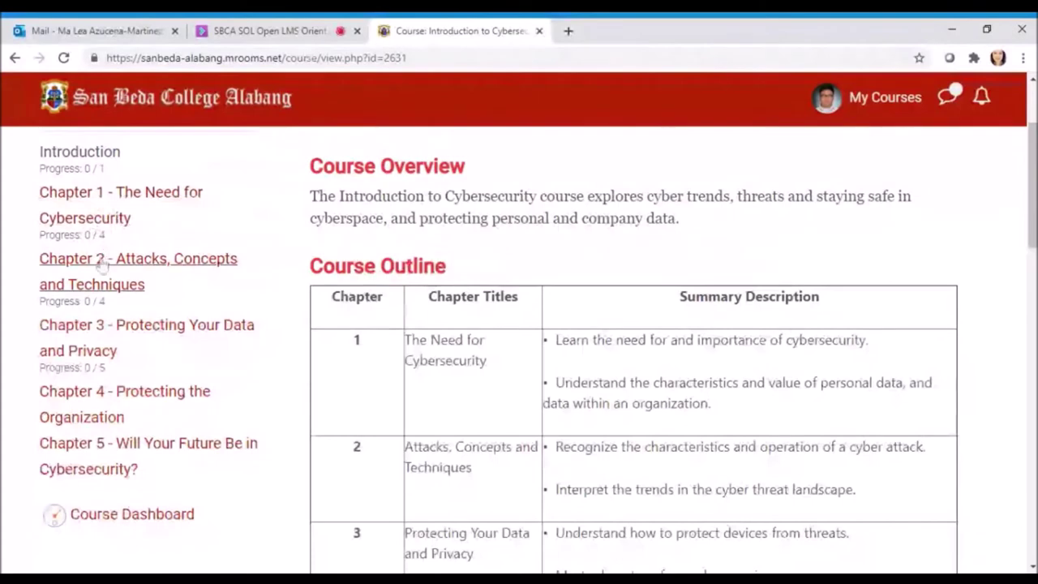
scroll(102, 235, "up", 1)
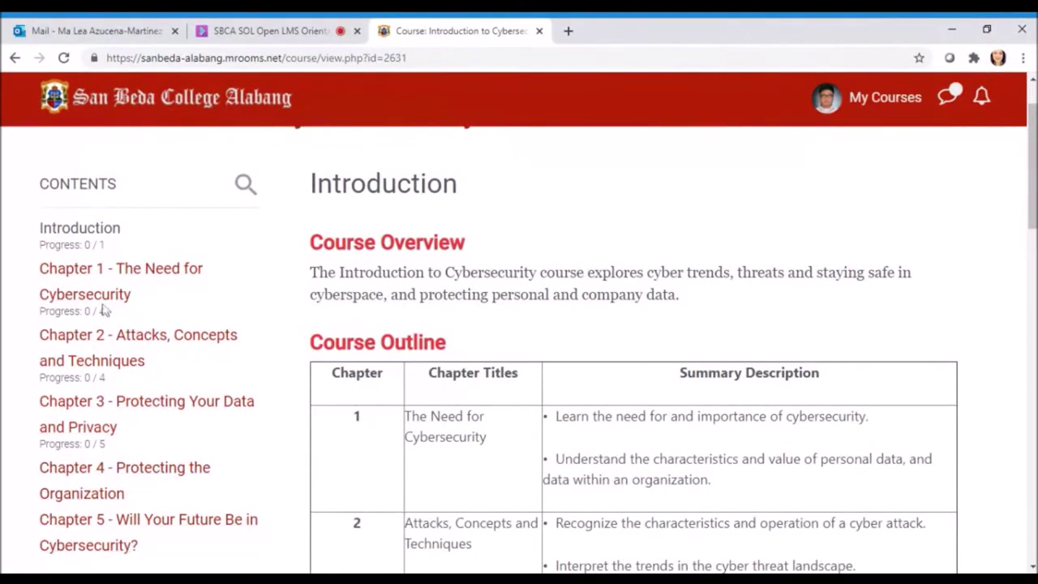
scroll(103, 297, "down", 2)
scroll(130, 398, "up", 2)
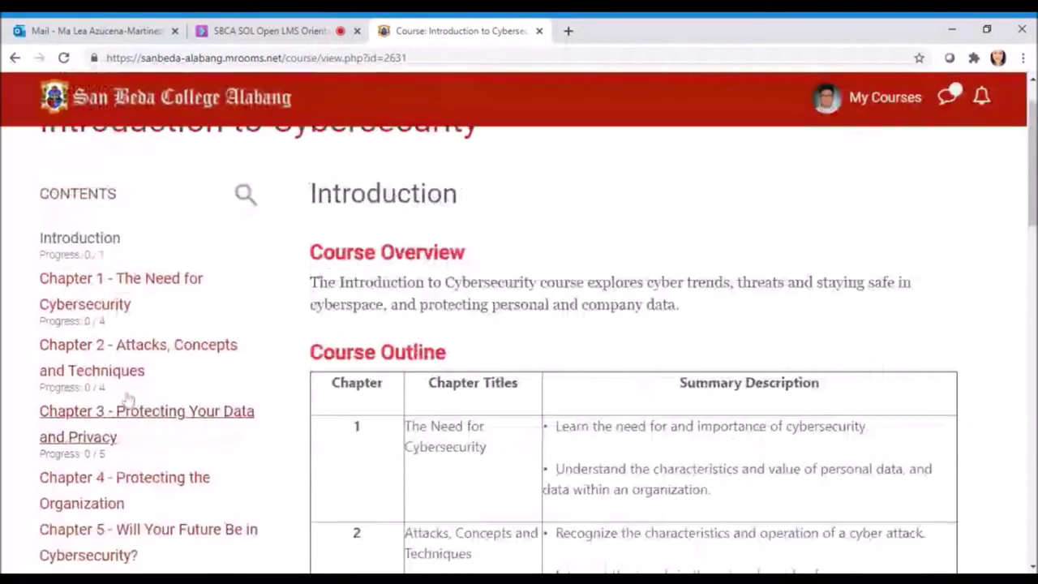
scroll(128, 398, "up", 1)
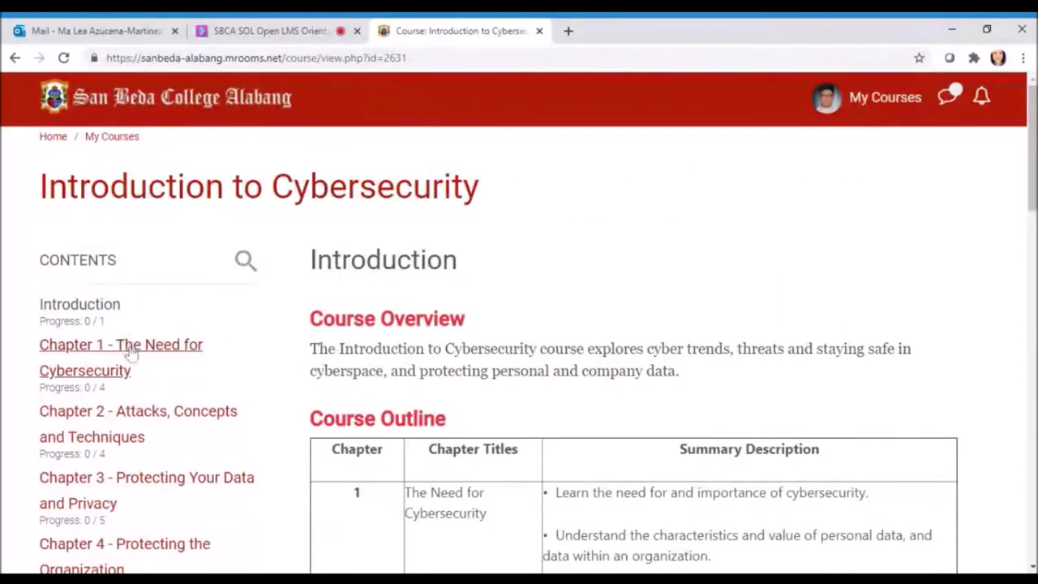
left_click(129, 350)
scroll(132, 401, "down", 2)
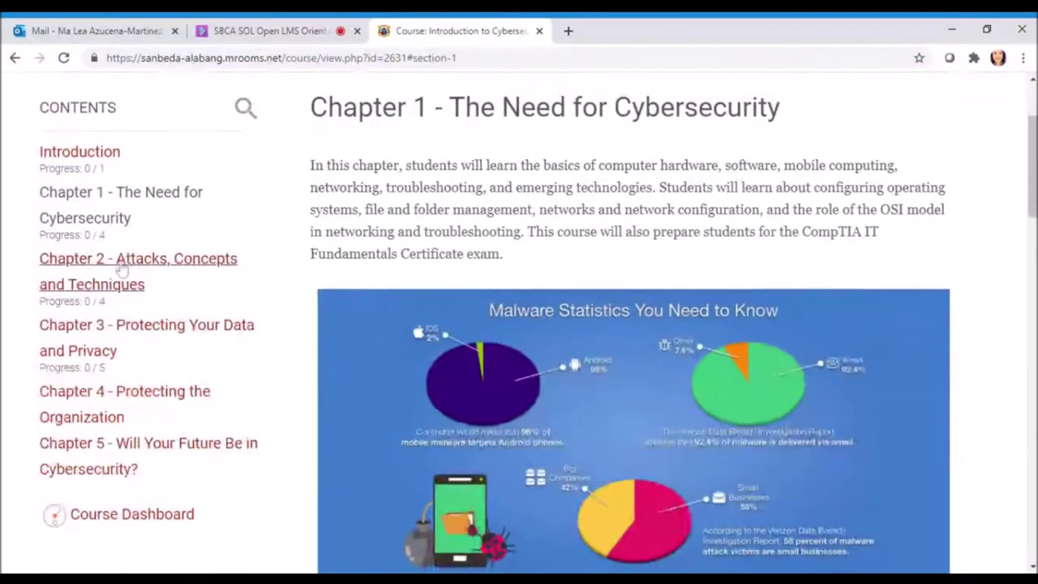
left_click(121, 266)
left_click(112, 312)
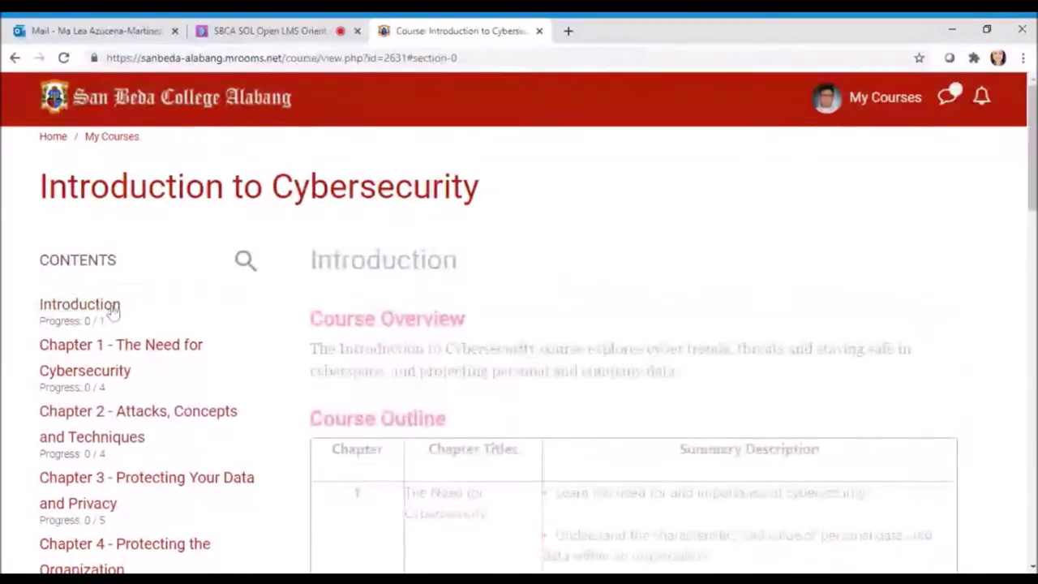
left_click(130, 356)
scroll(175, 332, "down", 2)
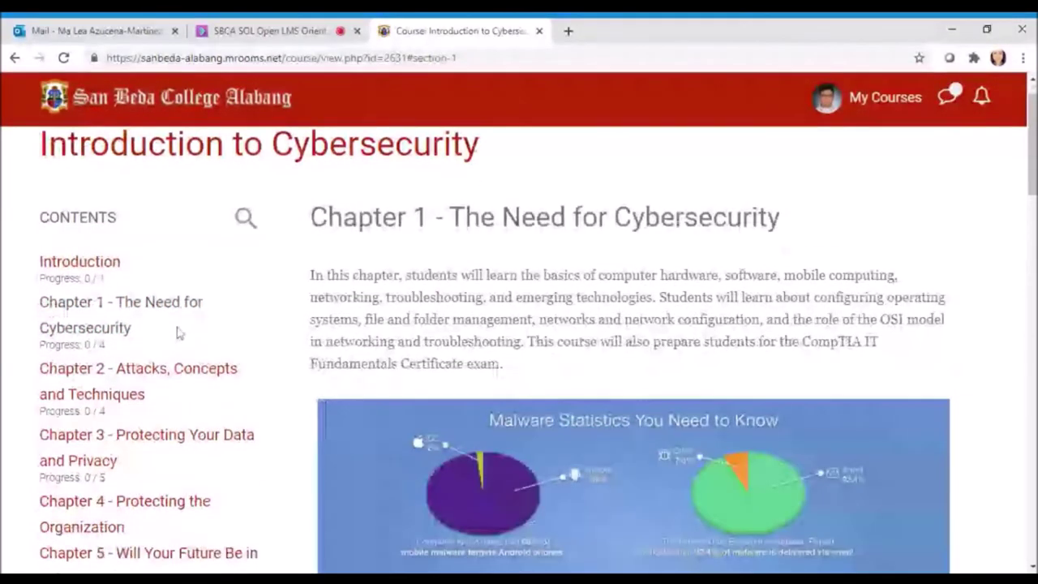
left_click(122, 280)
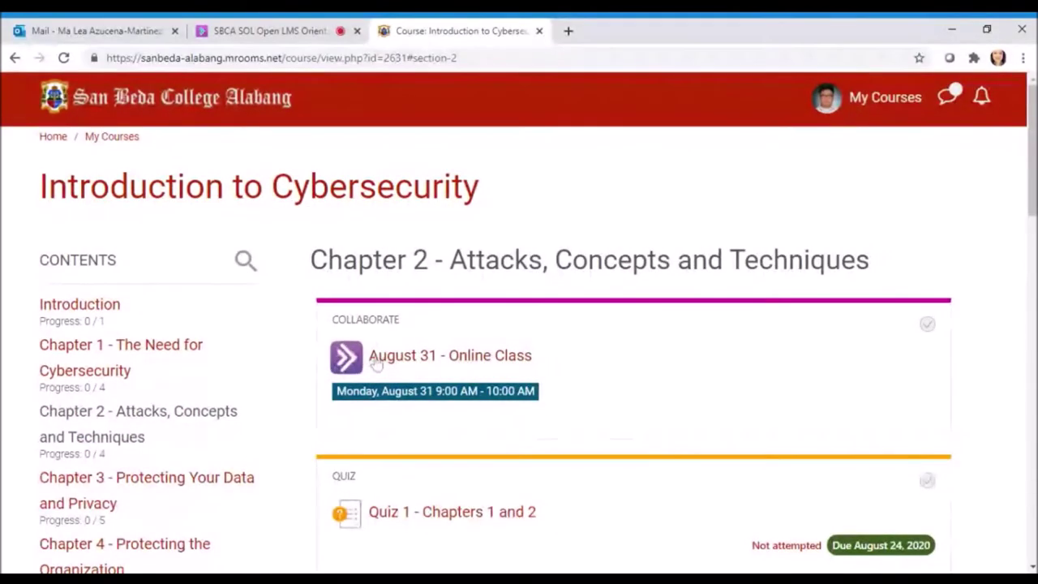
scroll(84, 403, "down", 1)
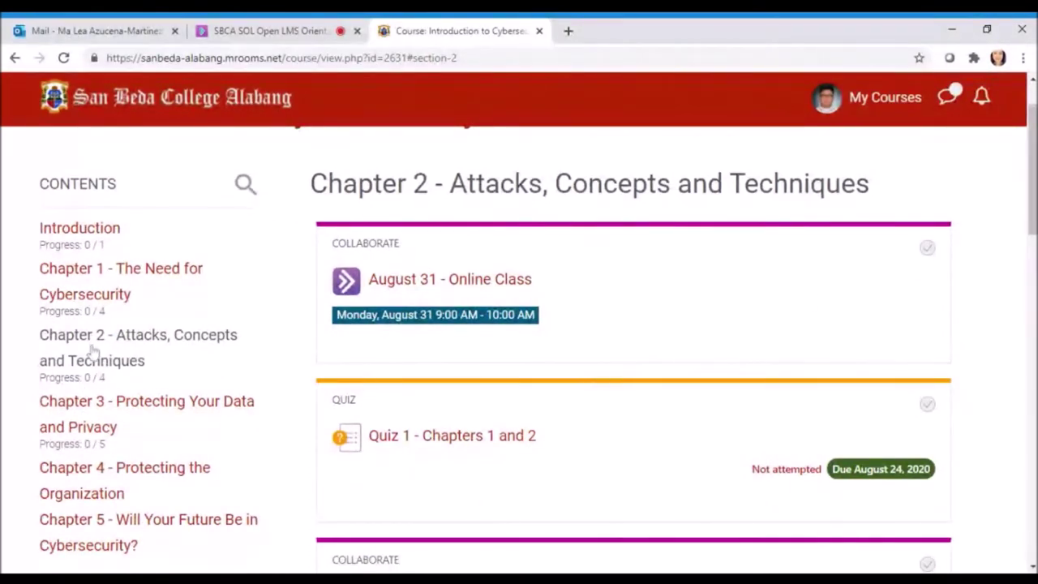
left_click(111, 400)
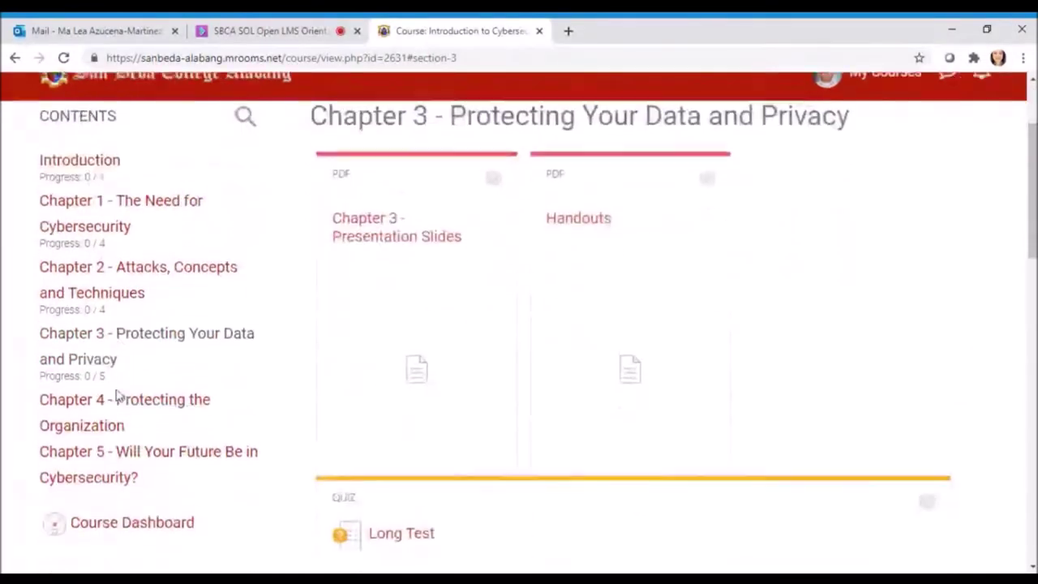
scroll(502, 356, "up", 2)
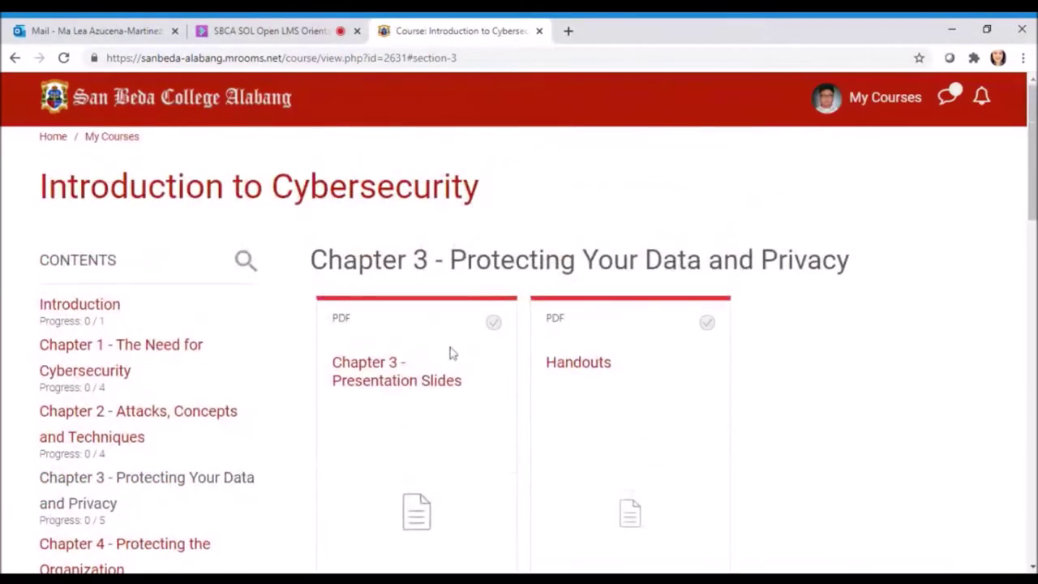
left_click(101, 312)
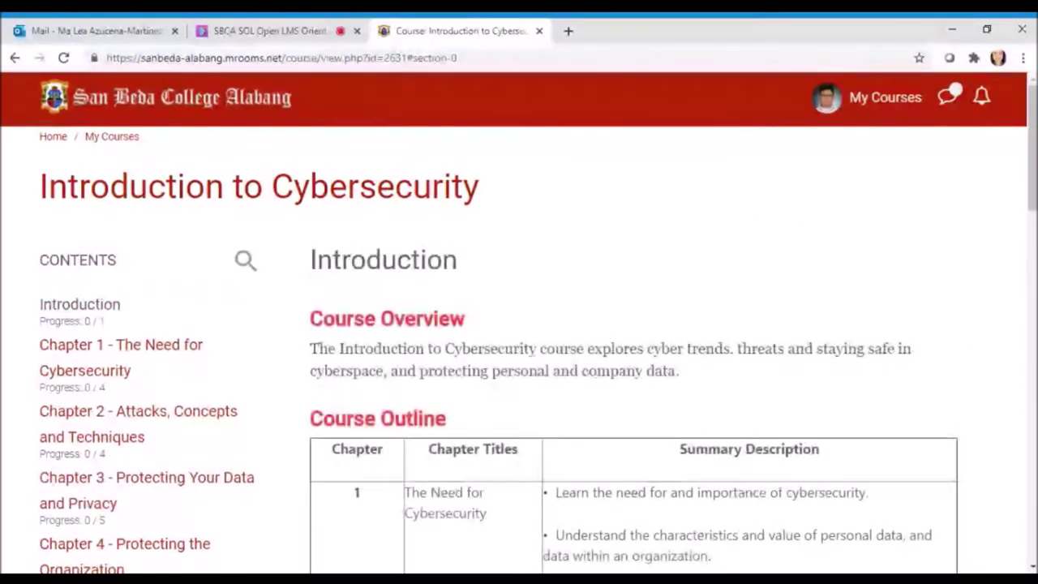
scroll(724, 397, "down", 1)
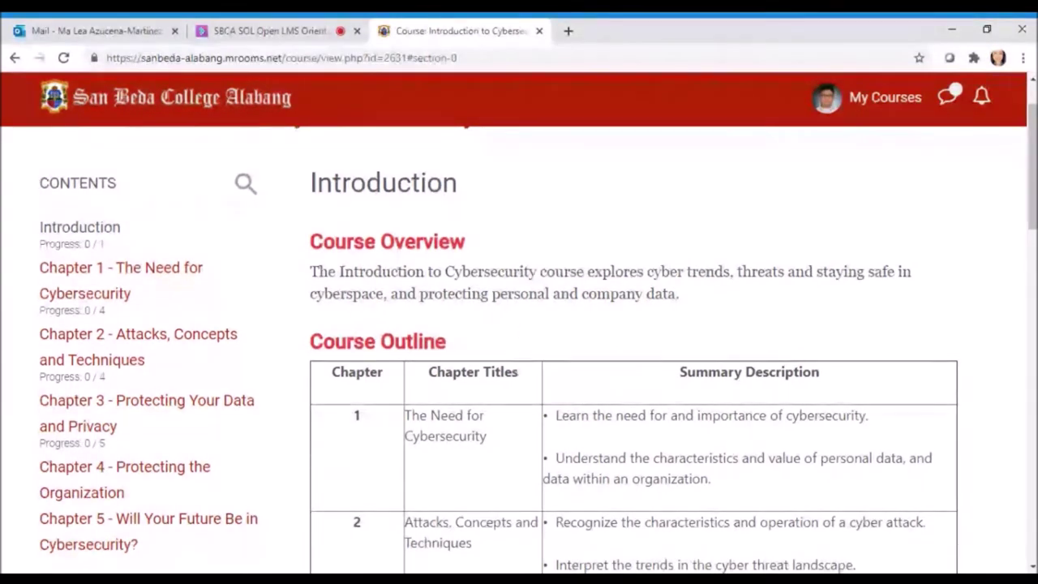
scroll(698, 298, "down", 2)
scroll(697, 298, "down", 4)
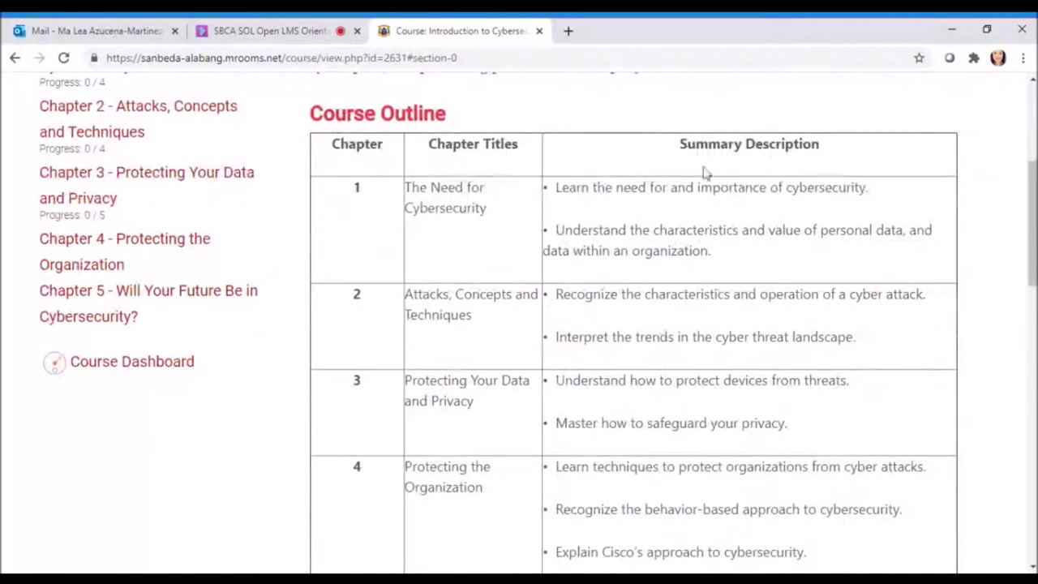
scroll(656, 303, "down", 12)
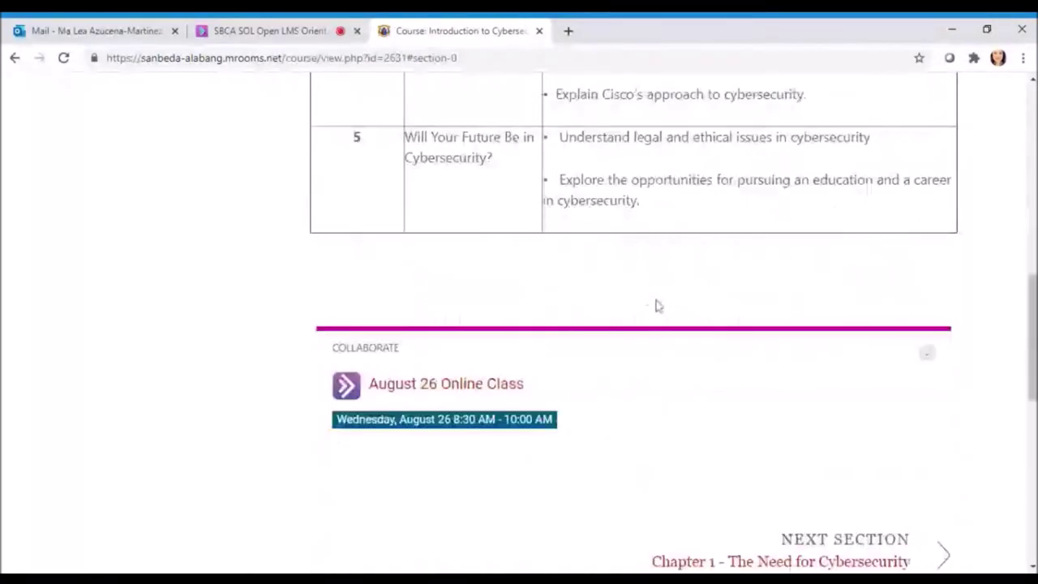
scroll(661, 307, "up", 4)
scroll(660, 306, "up", 1)
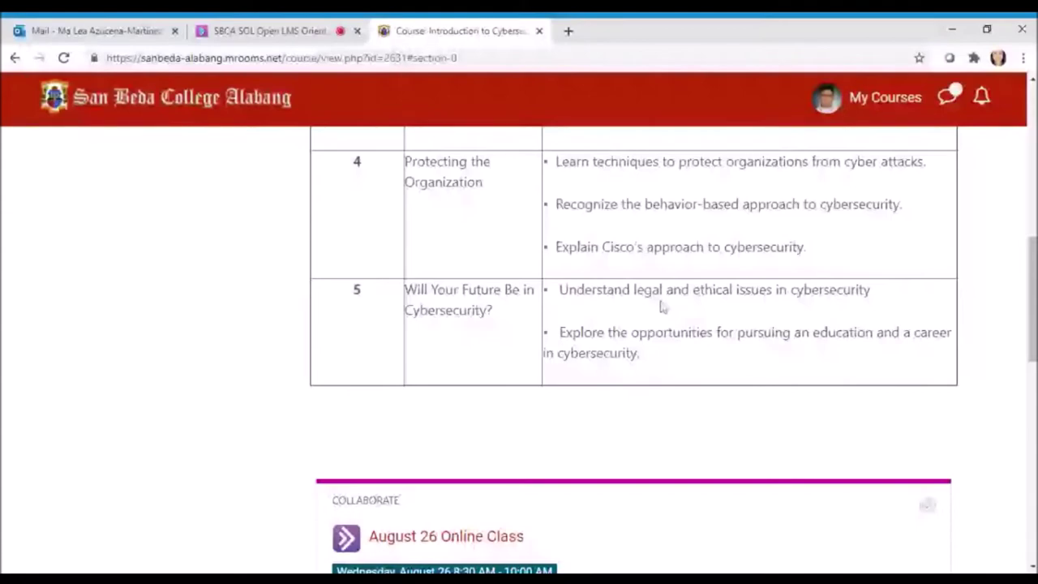
scroll(673, 304, "up", 5)
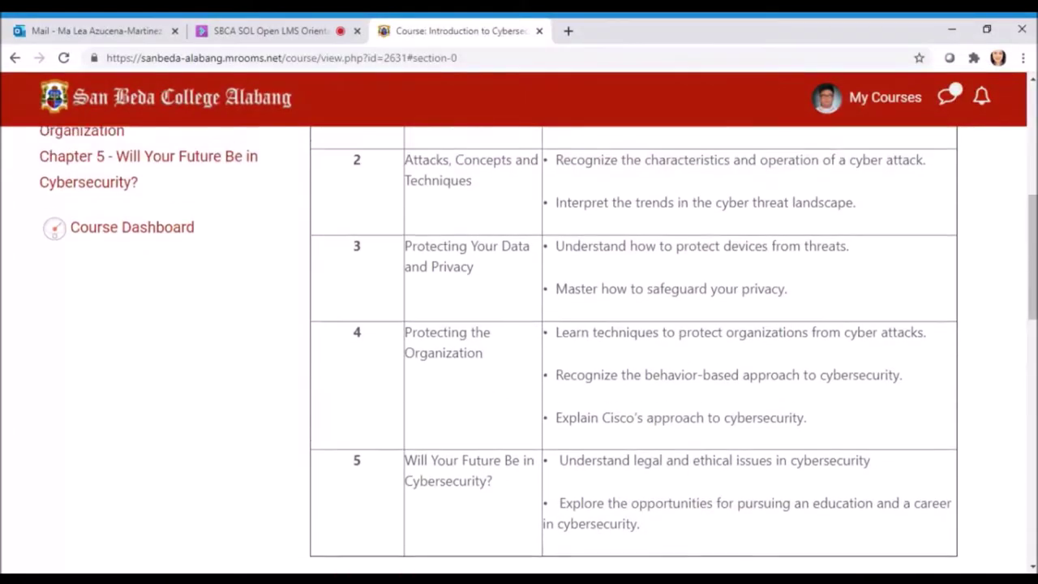
scroll(676, 257, "up", 11)
scroll(676, 257, "down", 6)
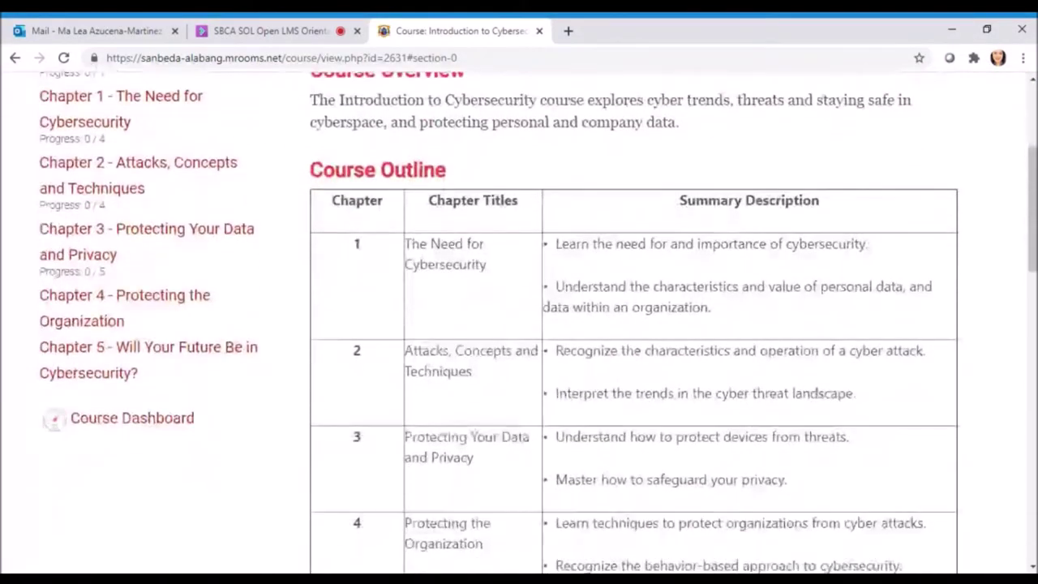
scroll(437, 318, "down", 8)
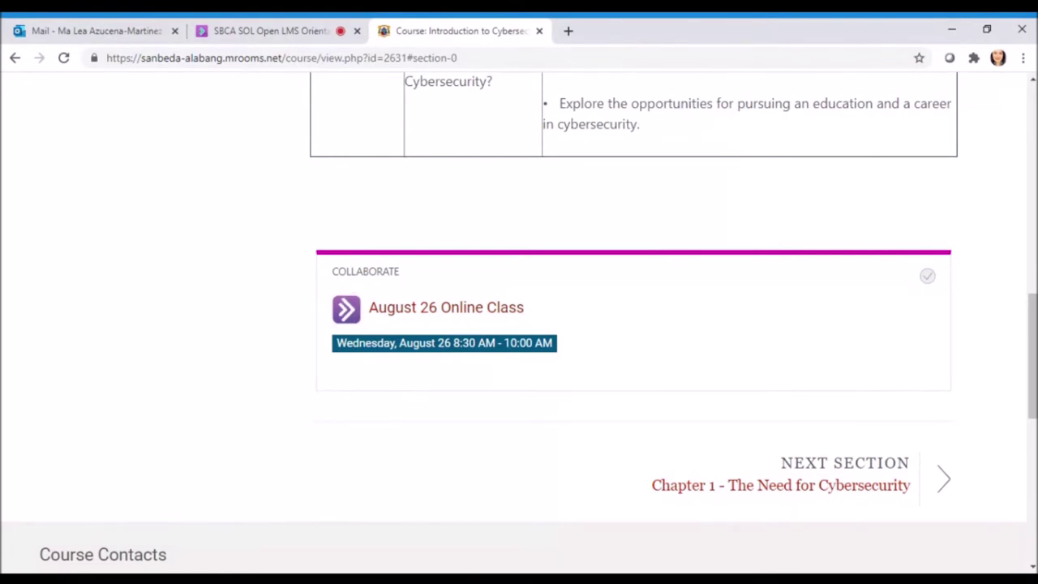
left_click_drag(330, 271, 403, 276)
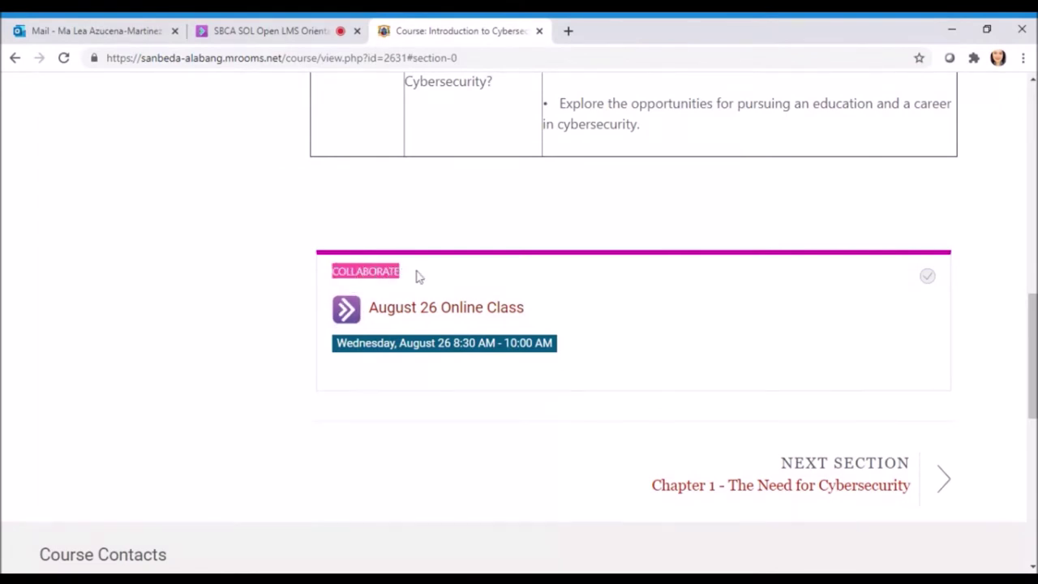
left_click(418, 277)
left_click_drag(331, 271, 409, 276)
scroll(596, 347, "up", 10)
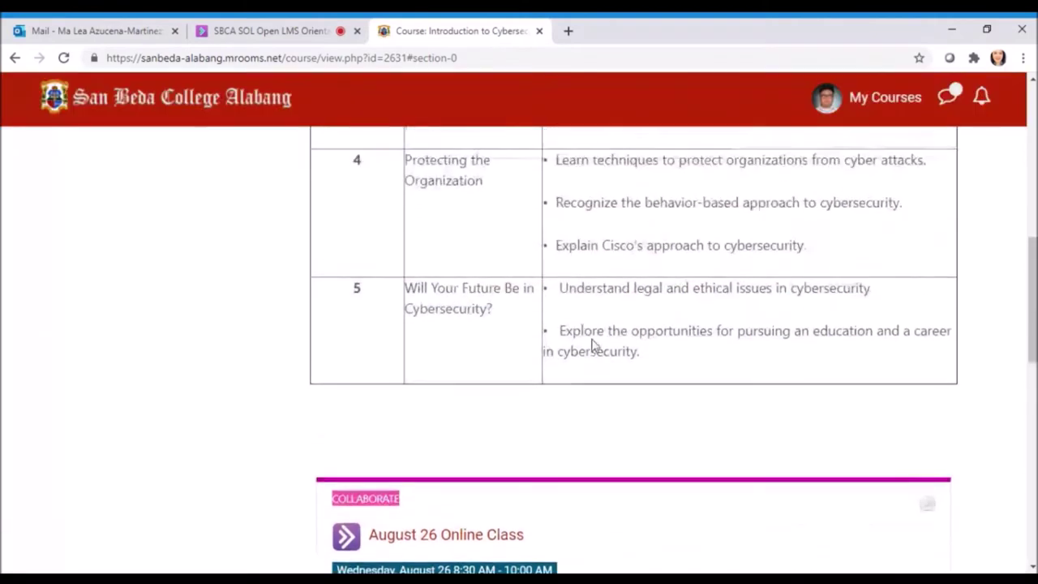
Open Chapter 1 - The Need for Cybersecurity and scroll down to its embedded video
left_click(109, 344)
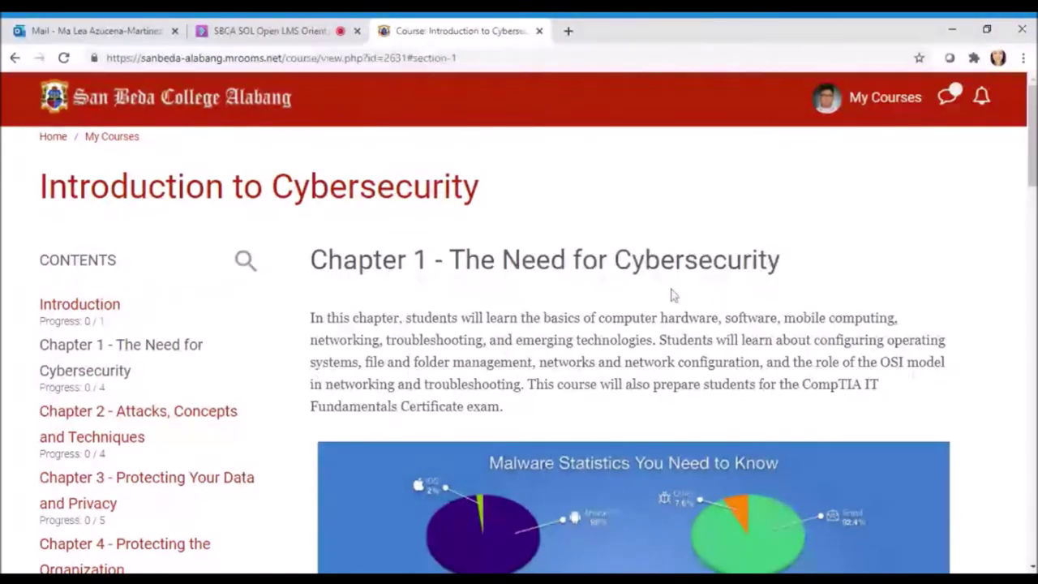
scroll(672, 294, "down", 2)
scroll(672, 294, "down", 2)
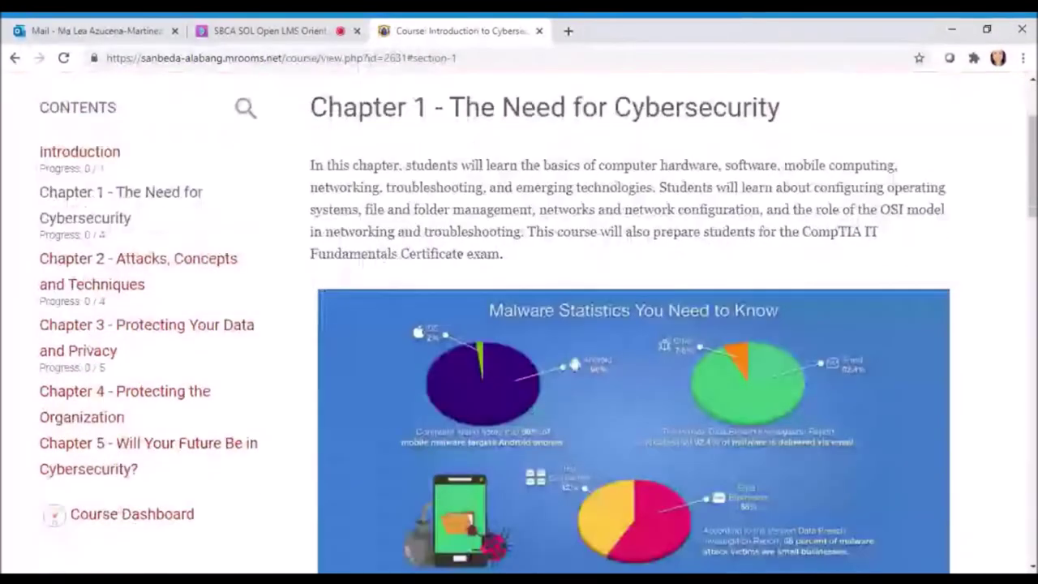
scroll(672, 290, "down", 4)
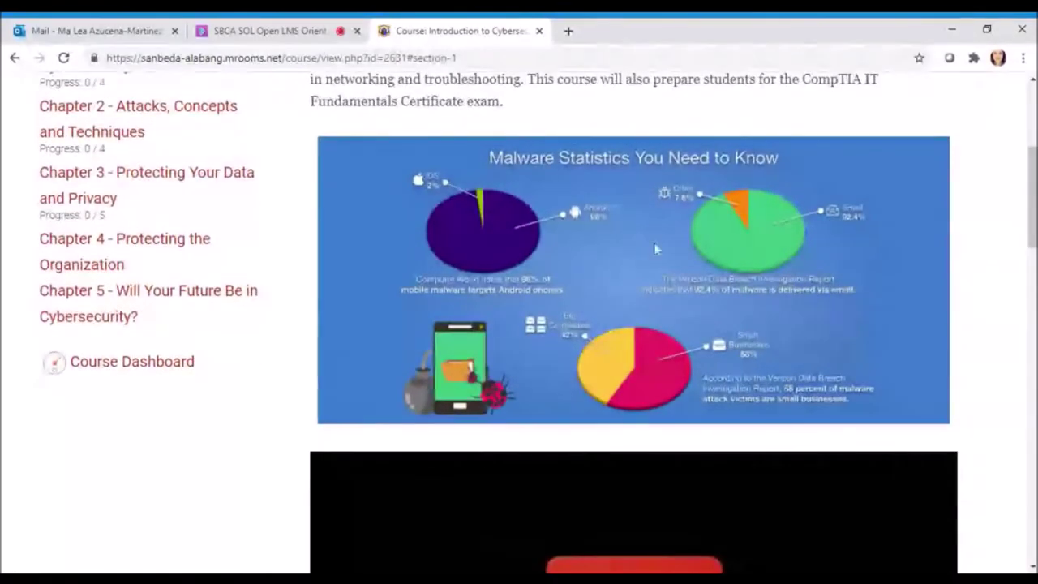
scroll(684, 241, "down", 6)
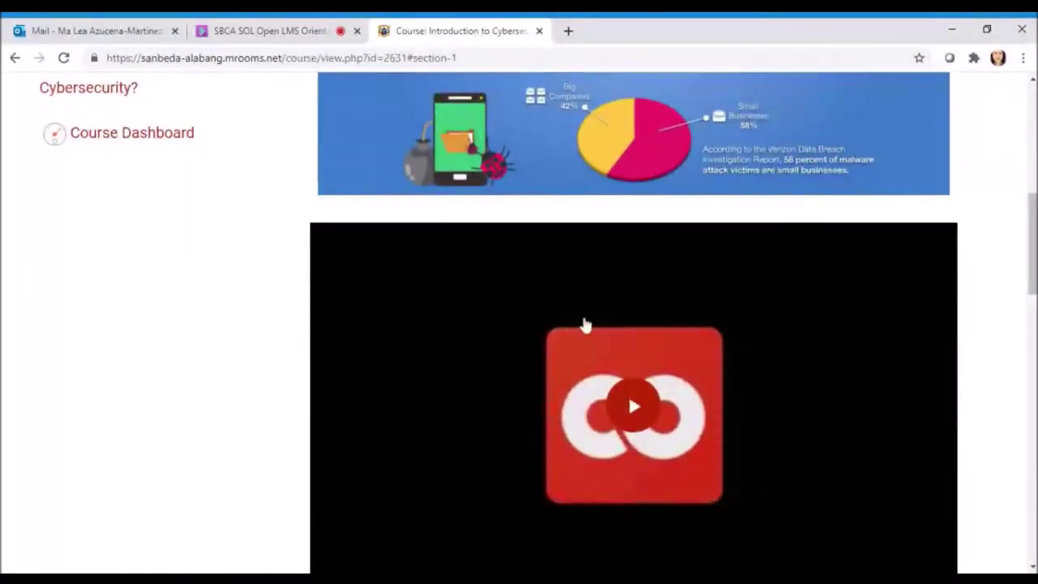
scroll(584, 324, "down", 4)
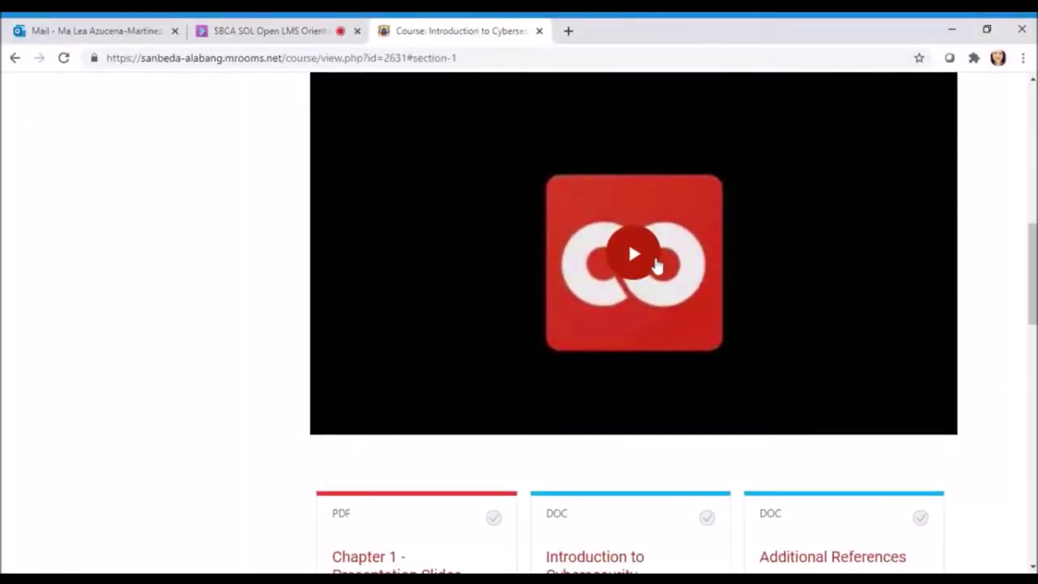
scroll(656, 264, "up", 1)
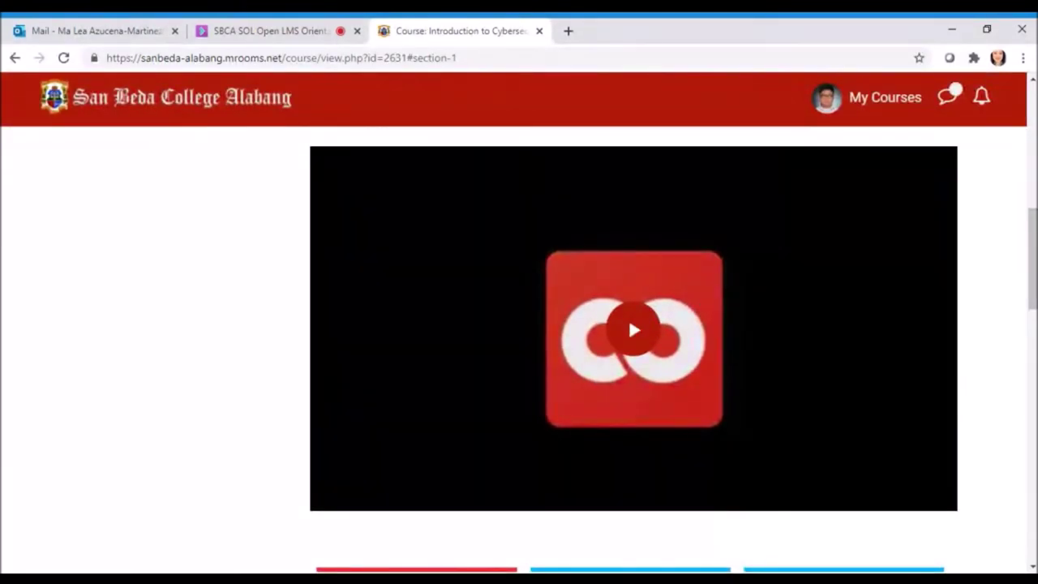
scroll(681, 324, "up", 1)
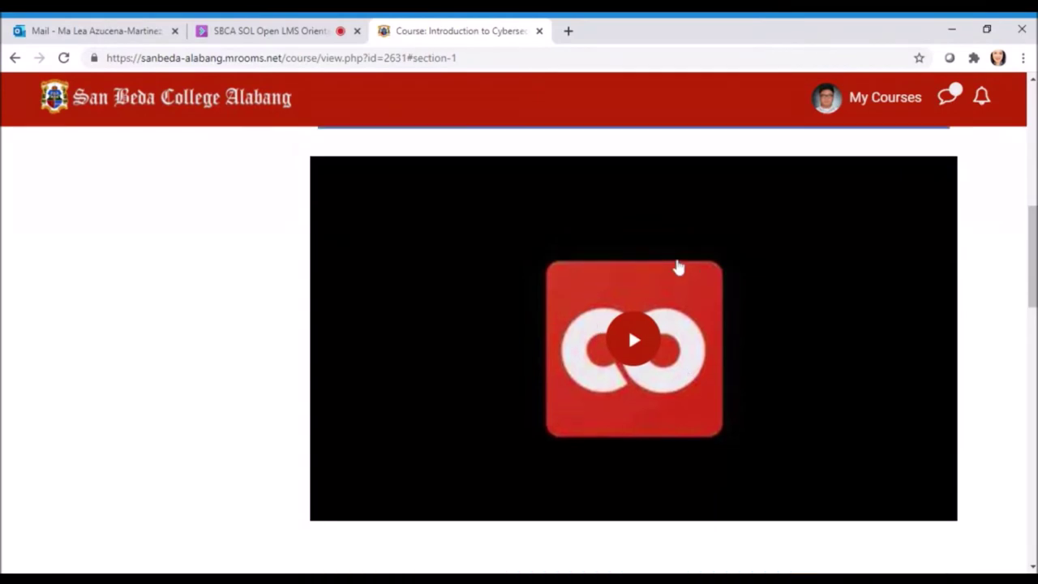
scroll(697, 271, "down", 1)
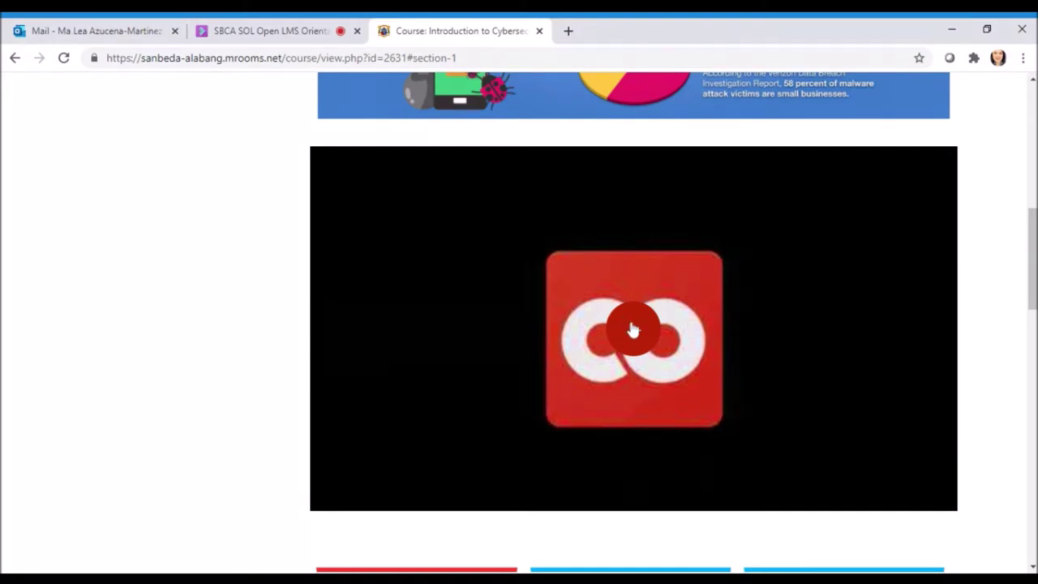
left_click(635, 340)
Play the embedded 'SBCA Student's Guide - How to login to OpenLMS' video
scroll(721, 292, "down", 1)
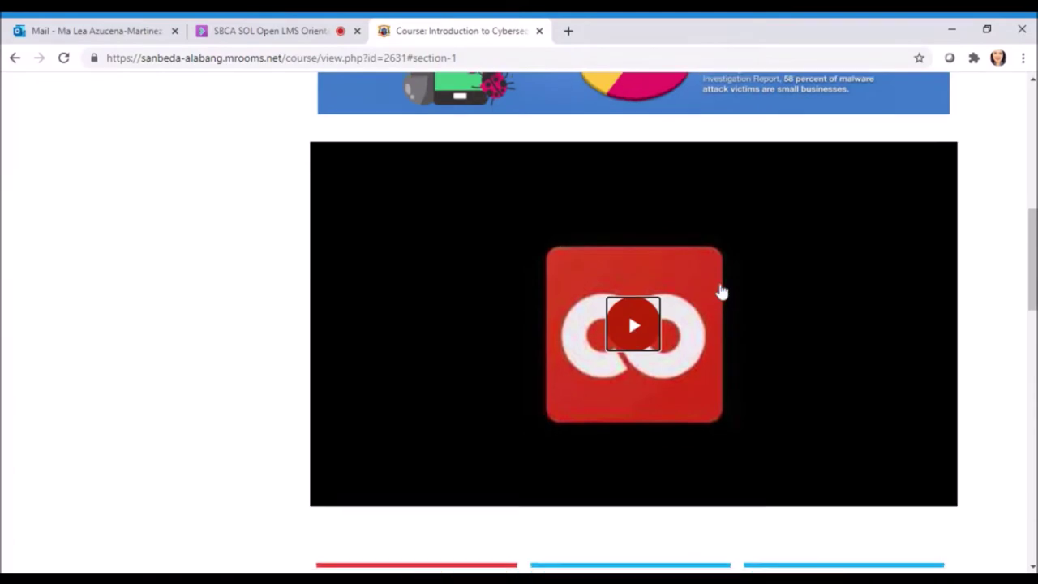
scroll(722, 292, "down", 1)
scroll(722, 292, "up", 1)
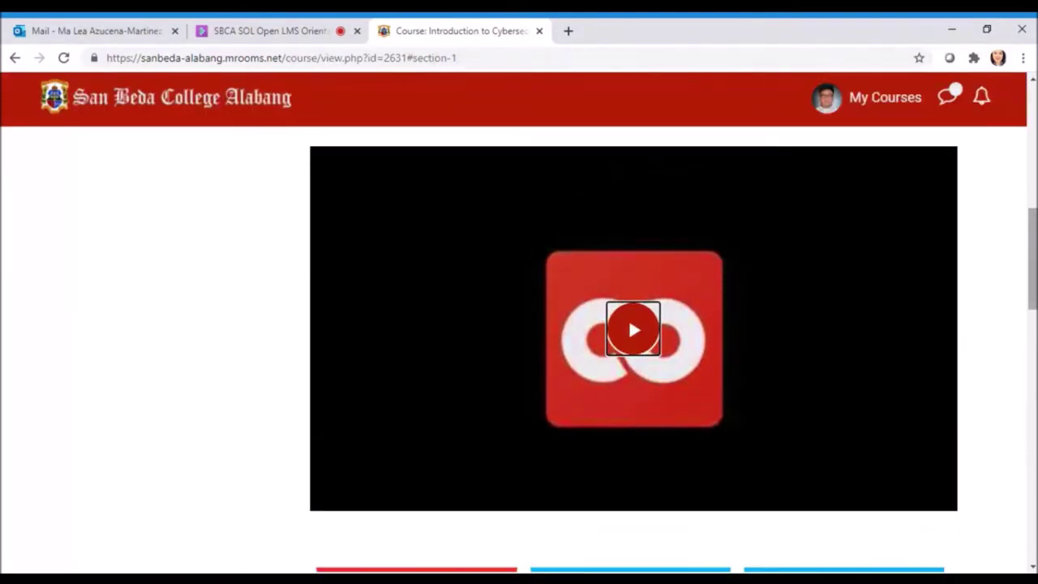
scroll(641, 308, "down", 1)
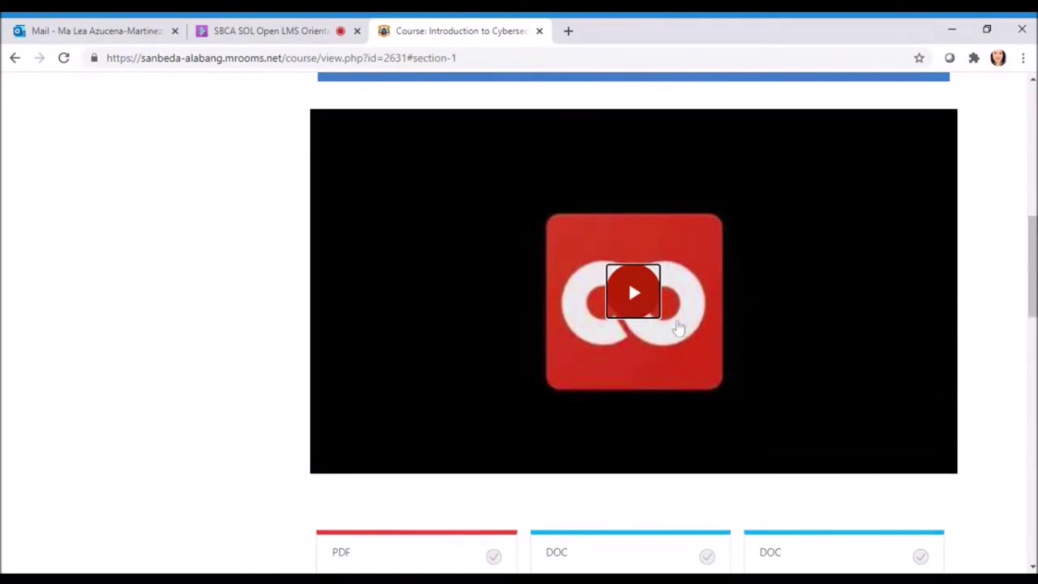
scroll(730, 265, "up", 1)
scroll(811, 308, "down", 1)
left_click(814, 310)
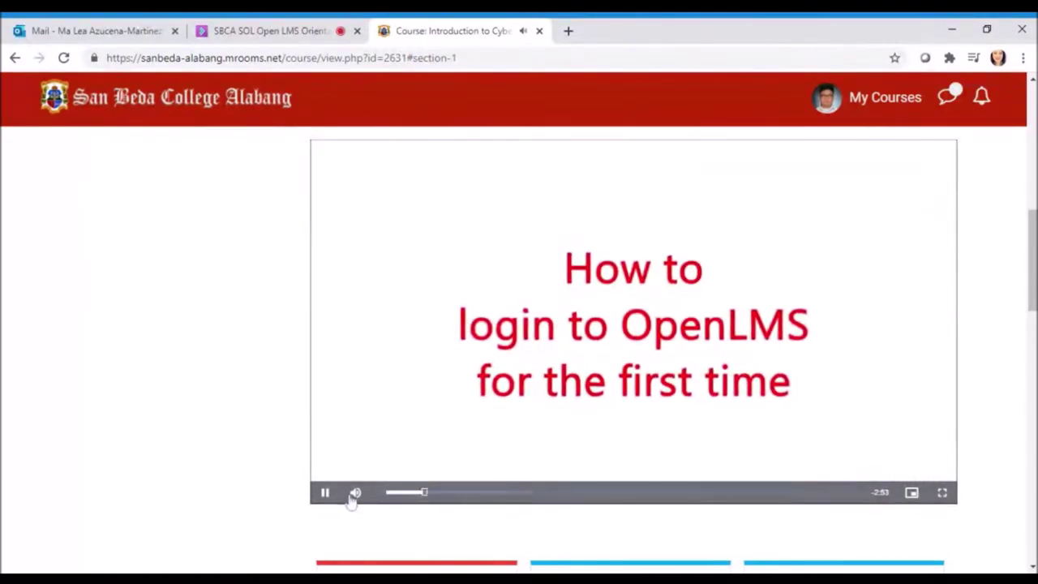
Pause the login video, view the Chapter 1 slides PDF, then close it
left_click(325, 492)
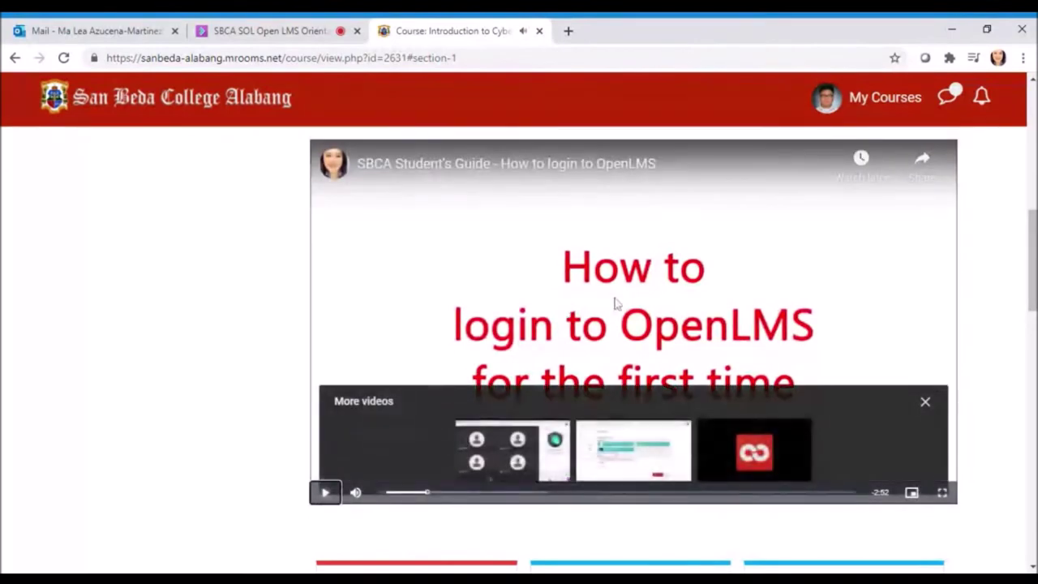
scroll(628, 303, "down", 5)
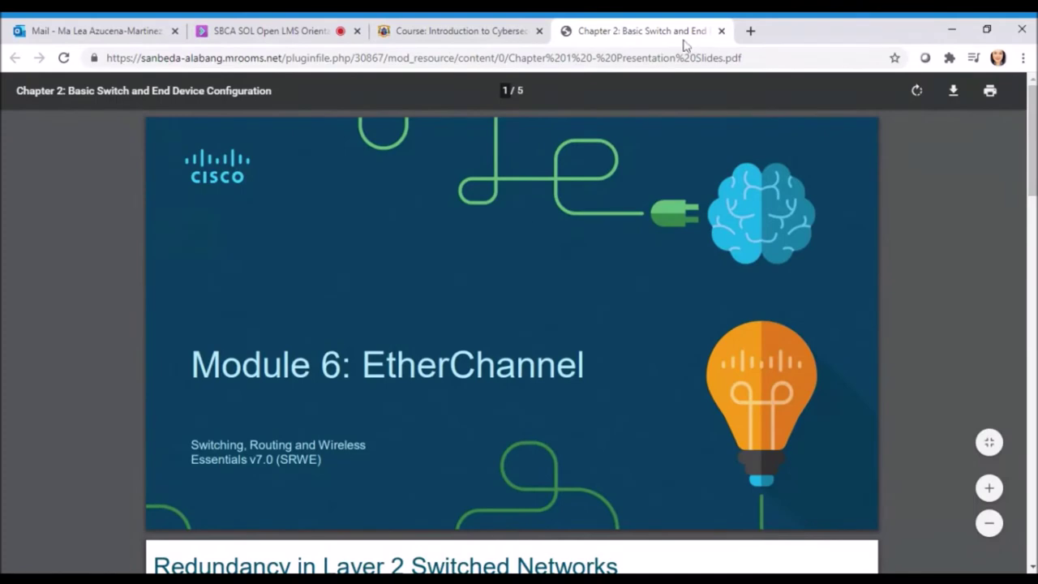
left_click(720, 31)
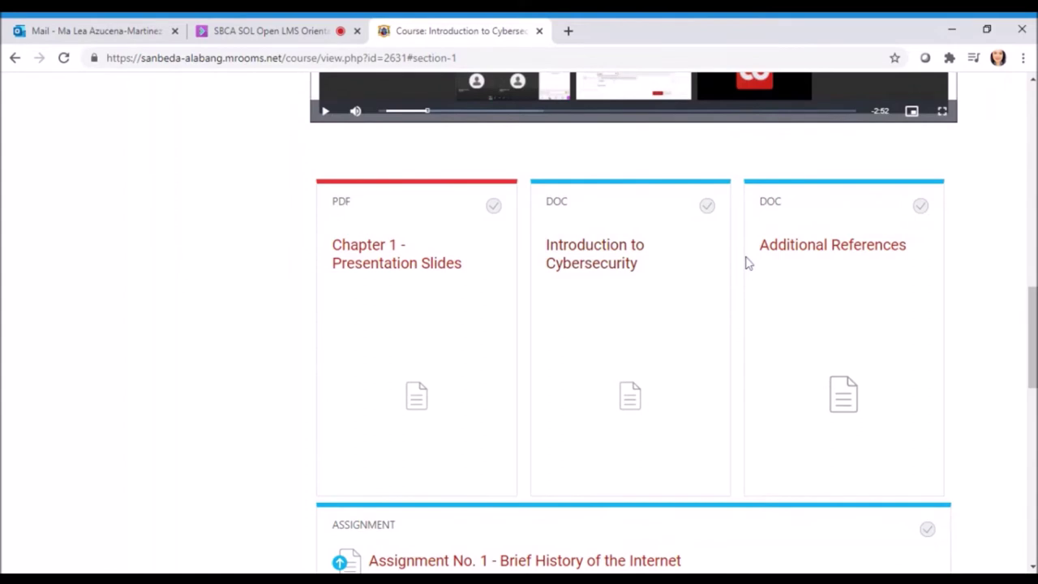
scroll(743, 262, "down", 3)
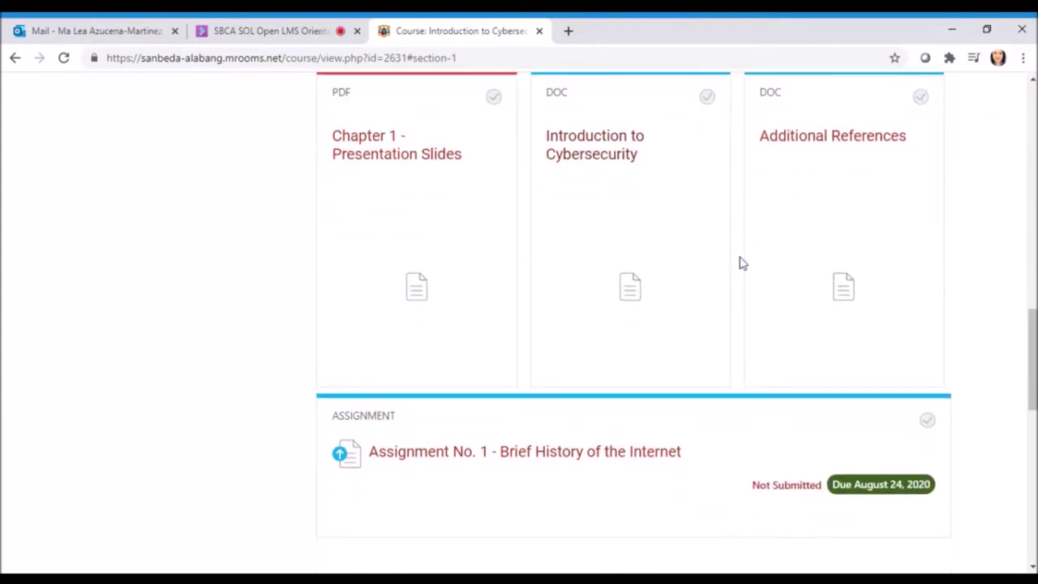
scroll(743, 263, "down", 1)
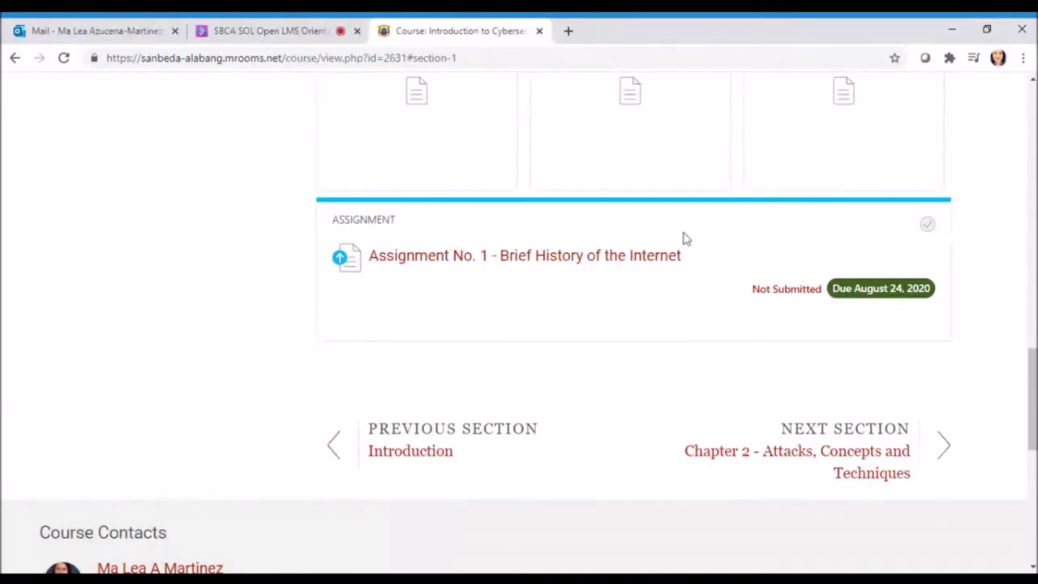
scroll(521, 323, "up", 1)
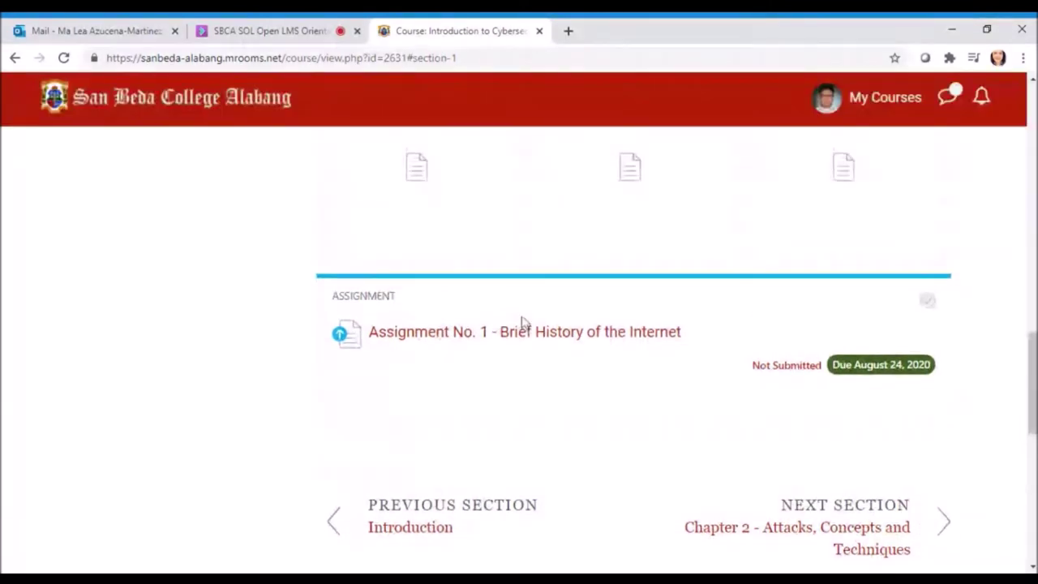
scroll(521, 322, "up", 10)
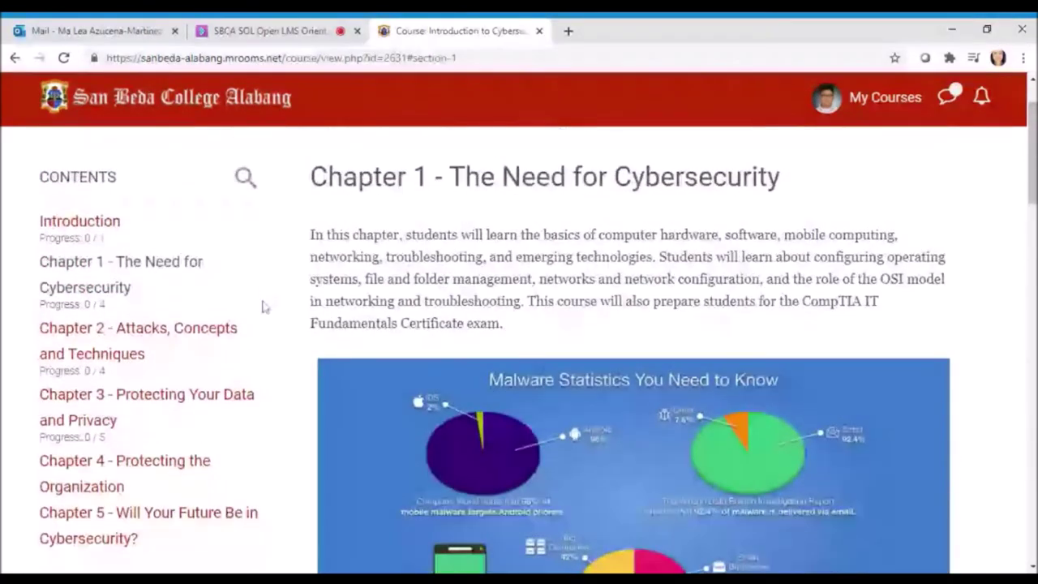
left_click(121, 347)
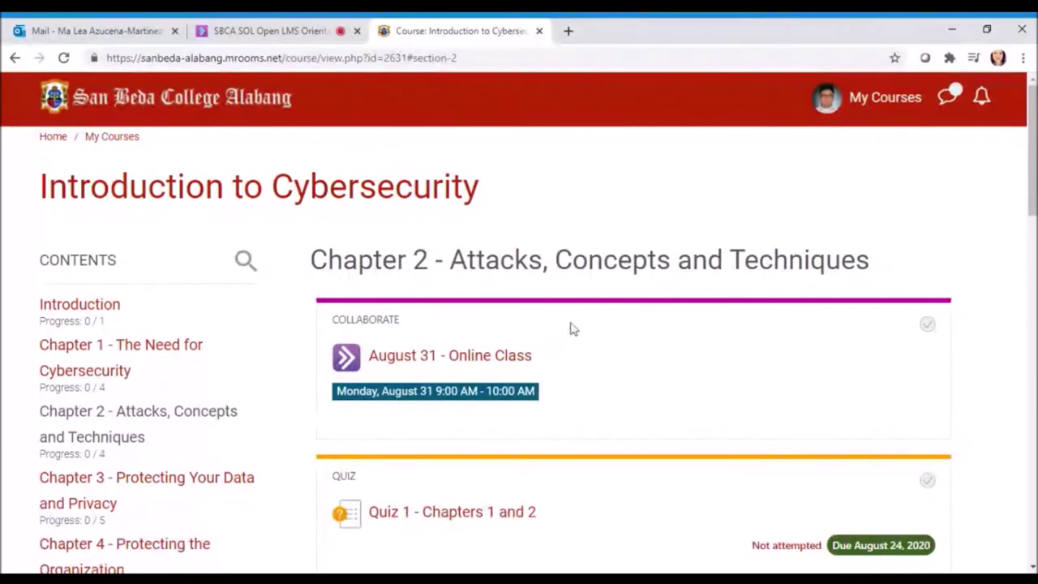
scroll(604, 365, "down", 1)
scroll(616, 349, "down", 1)
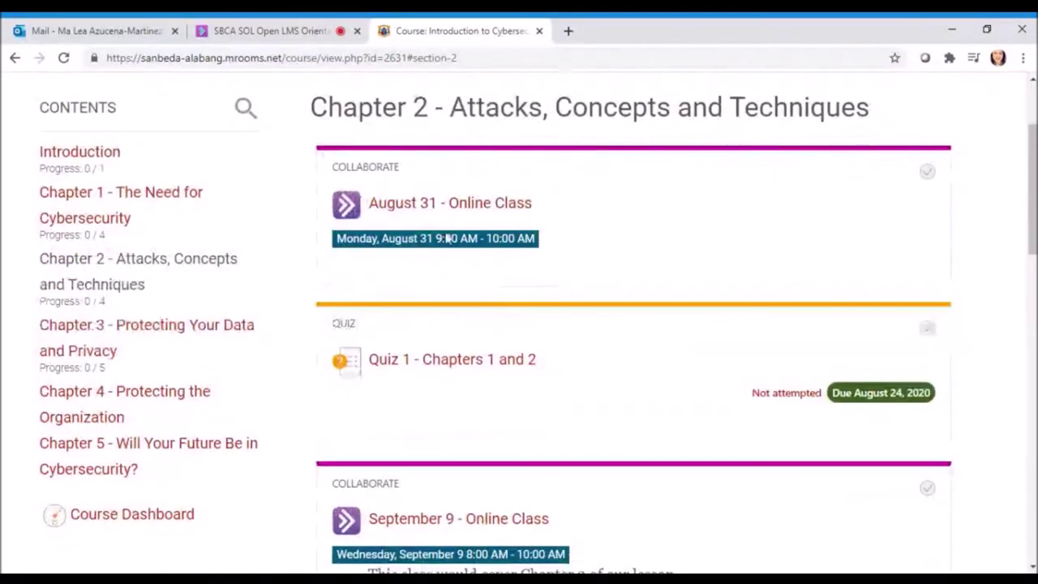
scroll(618, 350, "down", 2)
scroll(554, 248, "down", 4)
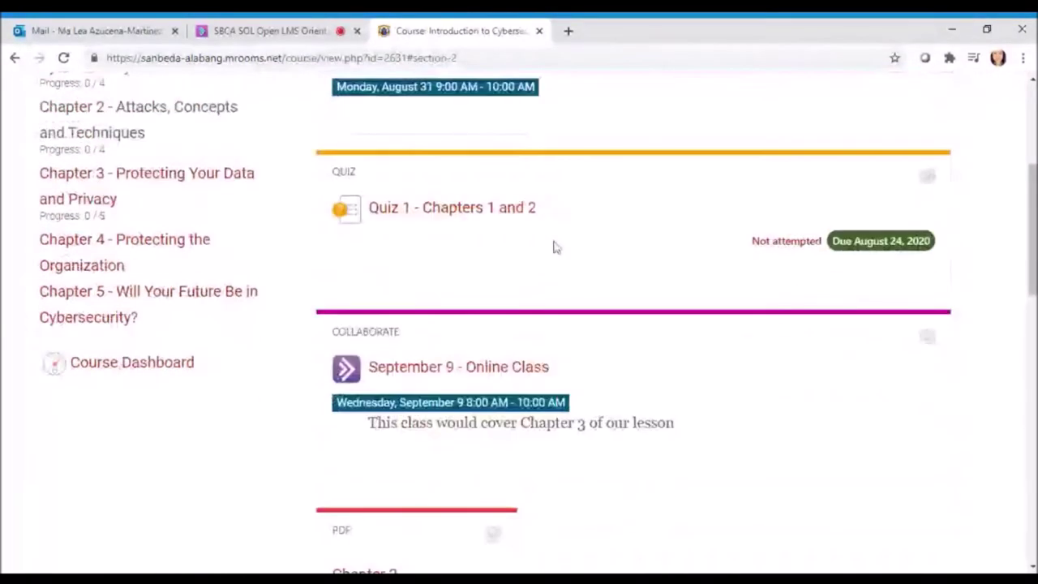
scroll(560, 266, "down", 2)
scroll(459, 308, "up", 7)
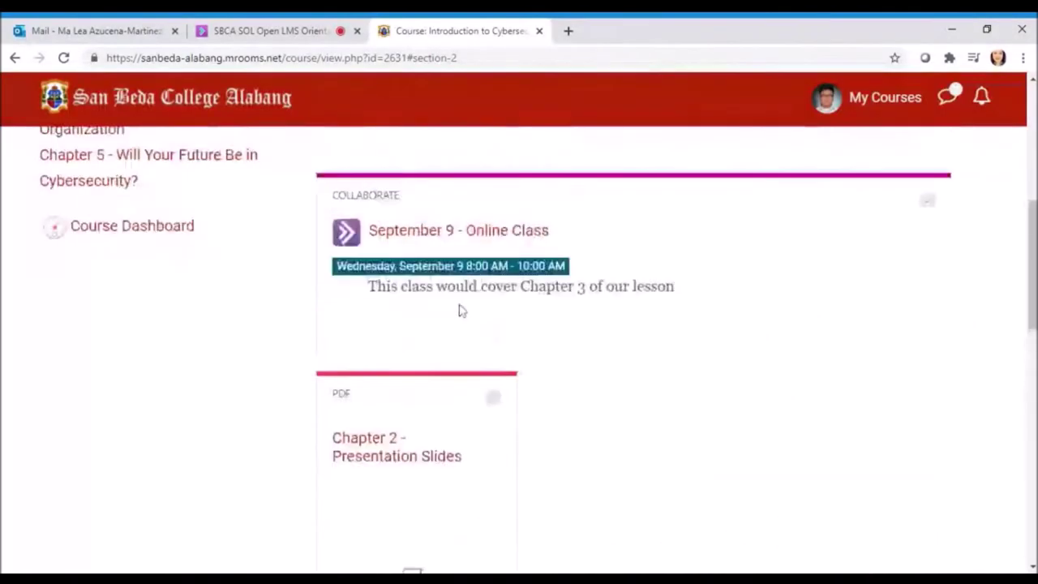
left_click(180, 321)
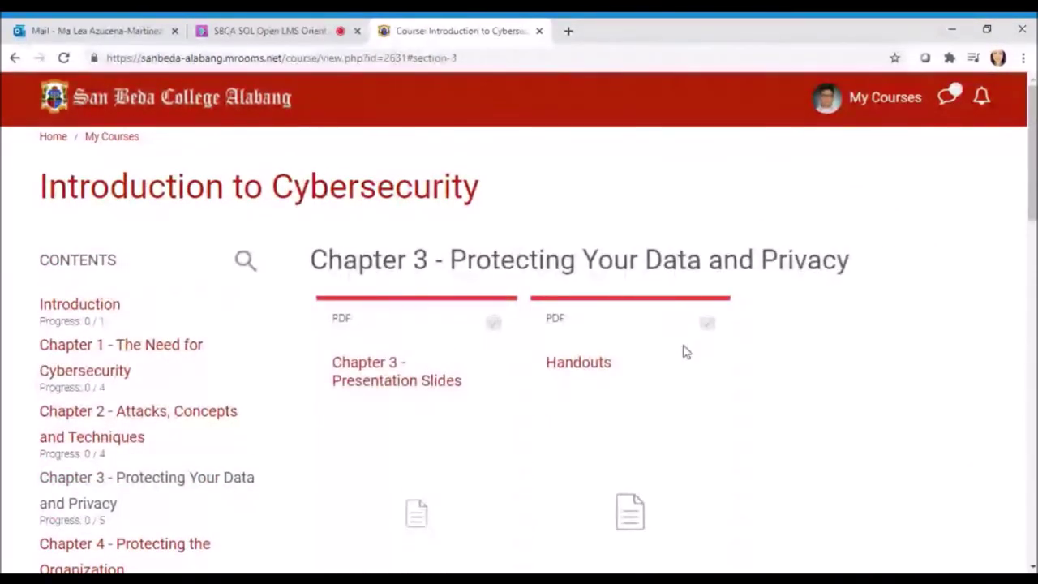
scroll(689, 349, "down", 2)
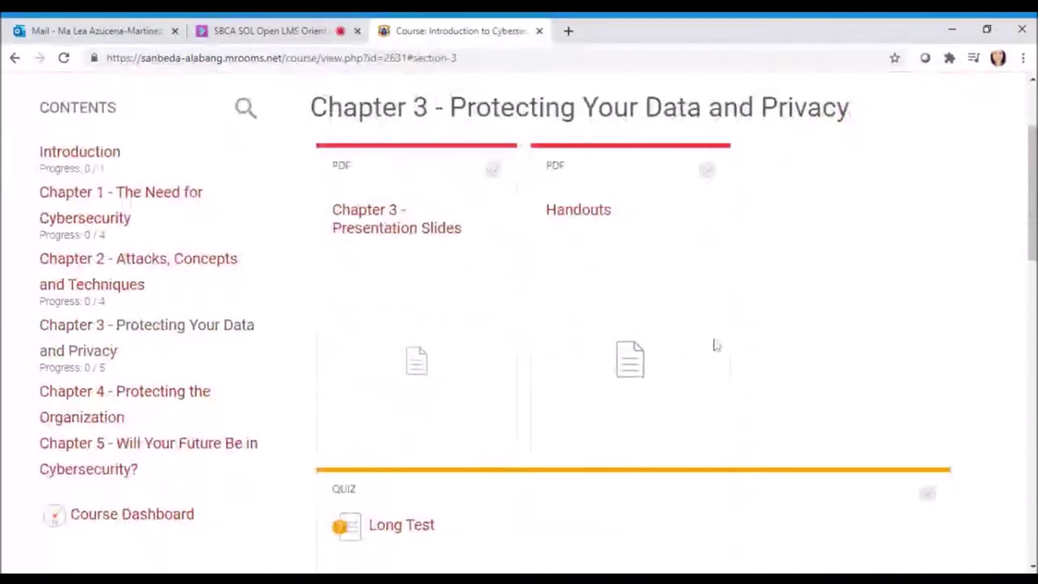
scroll(701, 345, "down", 2)
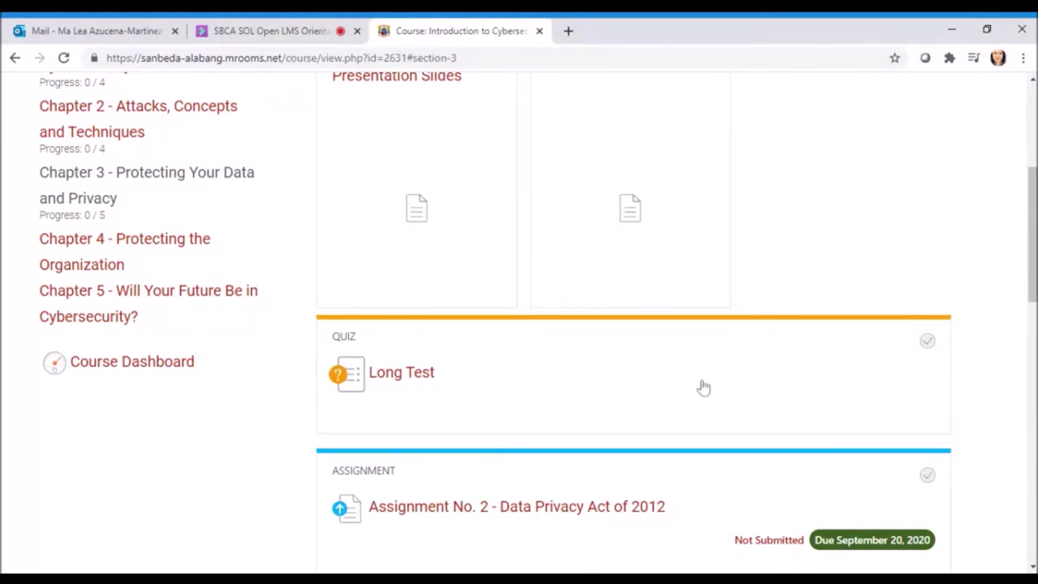
scroll(711, 384, "down", 1)
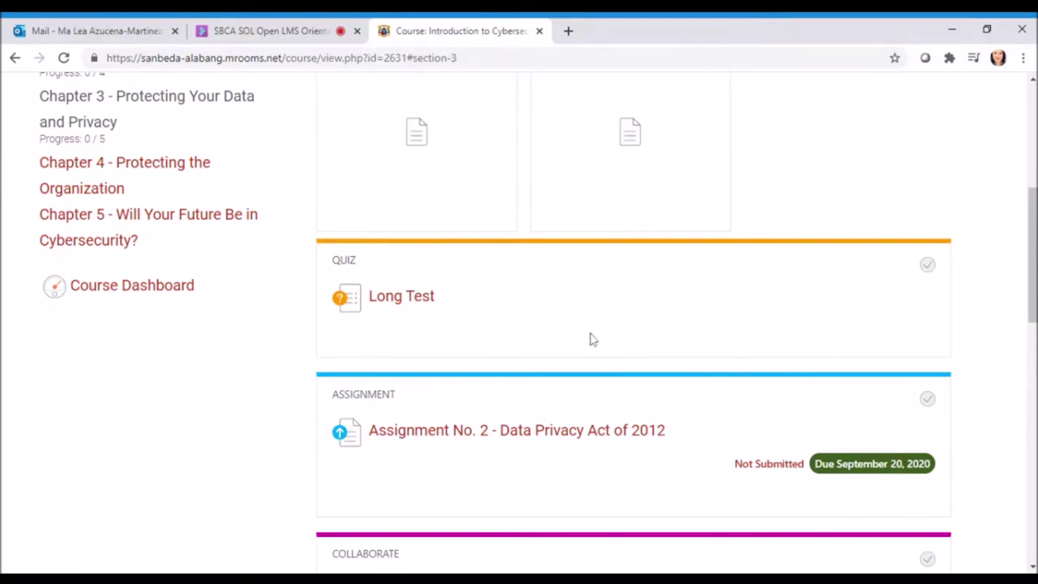
scroll(669, 323, "down", 1)
scroll(670, 322, "down", 4)
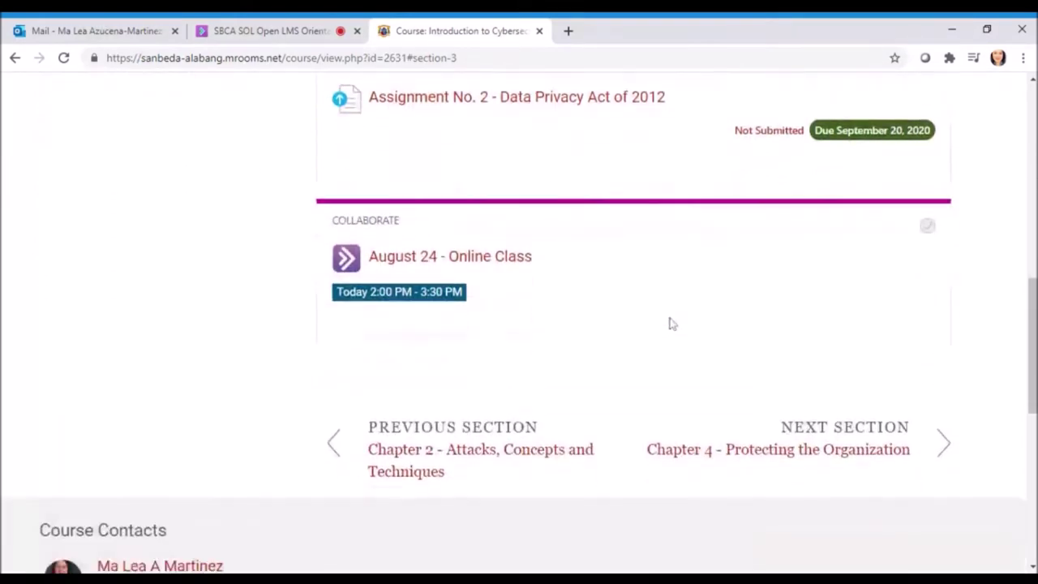
scroll(669, 322, "up", 9)
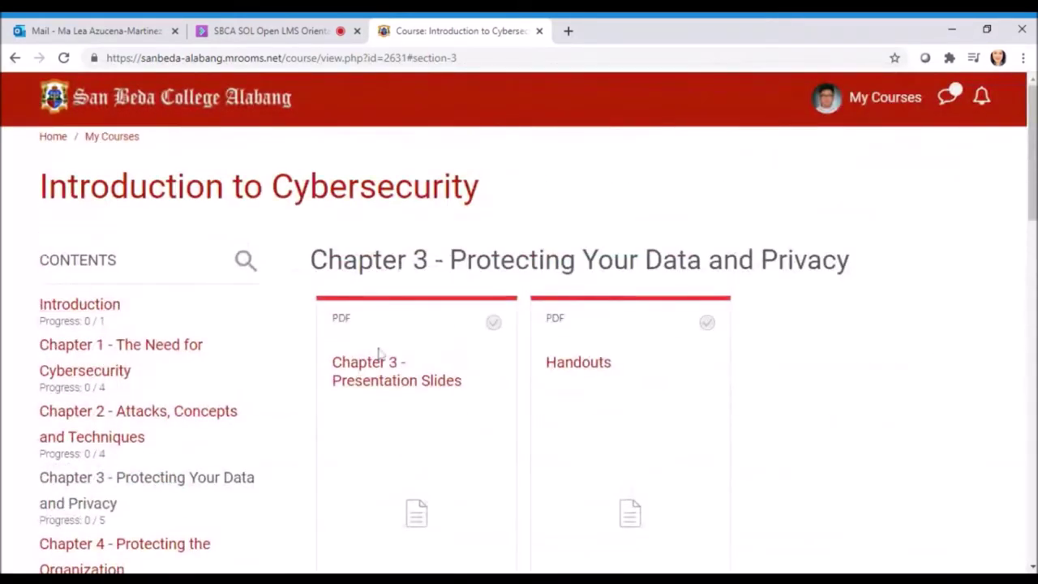
left_click(888, 98)
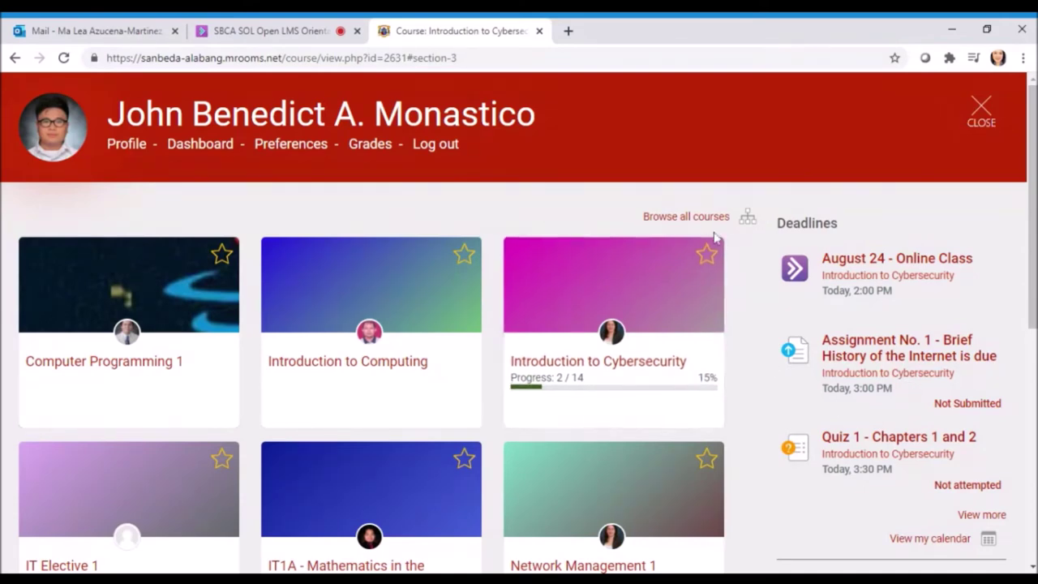
Reopen Introduction to Cybersecurity from its course card and scroll through its page
left_click(621, 370)
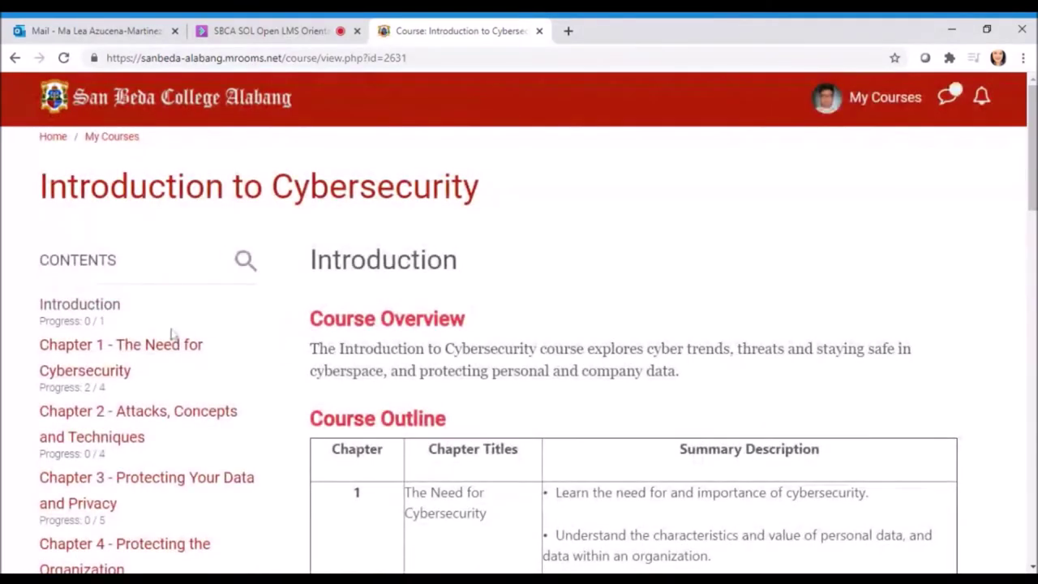
scroll(435, 363, "down", 10)
scroll(434, 365, "down", 5)
scroll(23, 296, "up", 20)
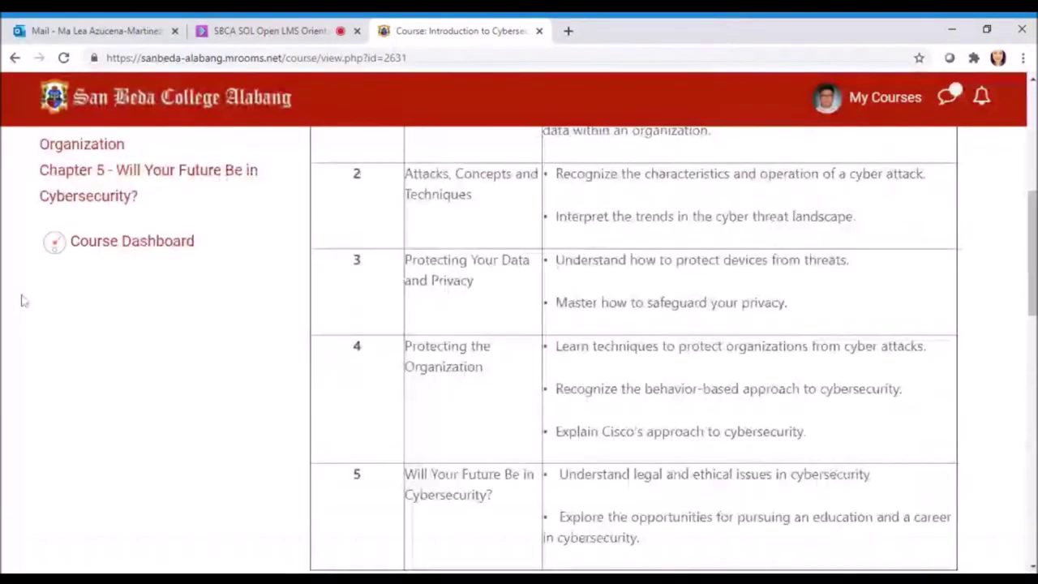
scroll(130, 292, "up", 1)
Open Chapter 1 and scroll to the Not Submitted Assignment No. 1 row, due August 24, 2020
left_click(134, 299)
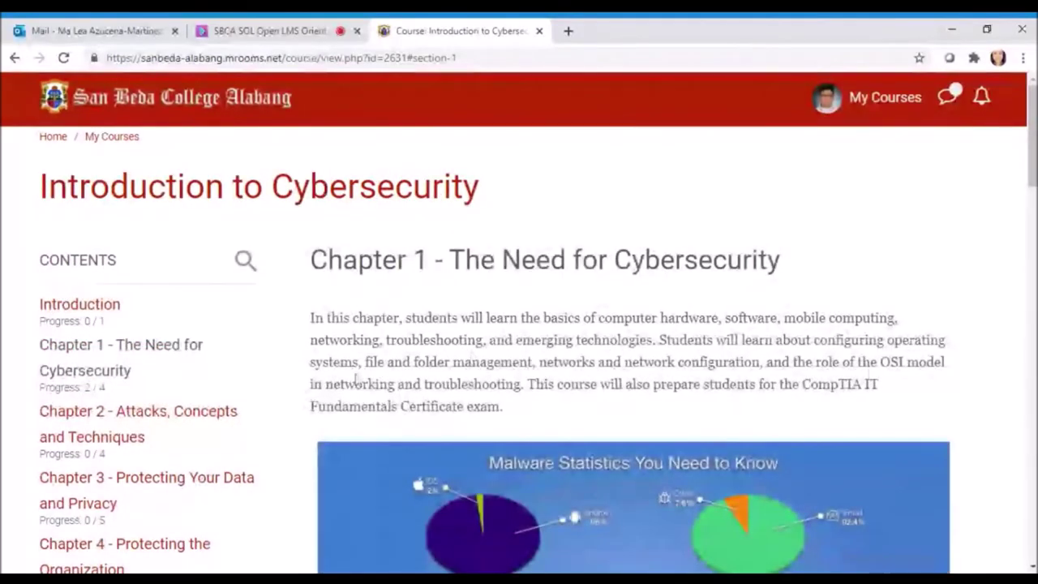
scroll(584, 408, "down", 1)
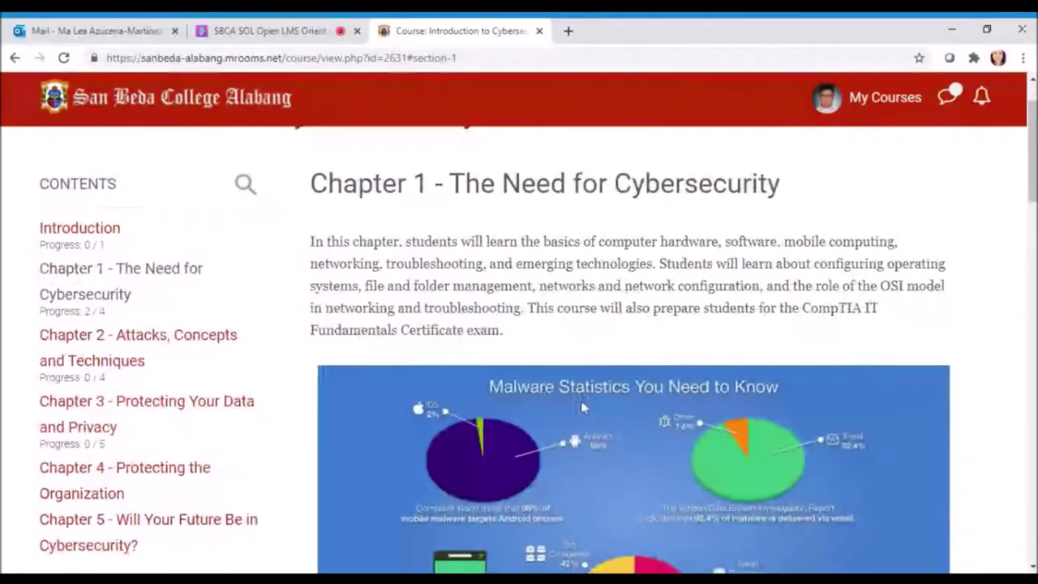
scroll(582, 403, "down", 12)
scroll(582, 408, "down", 2)
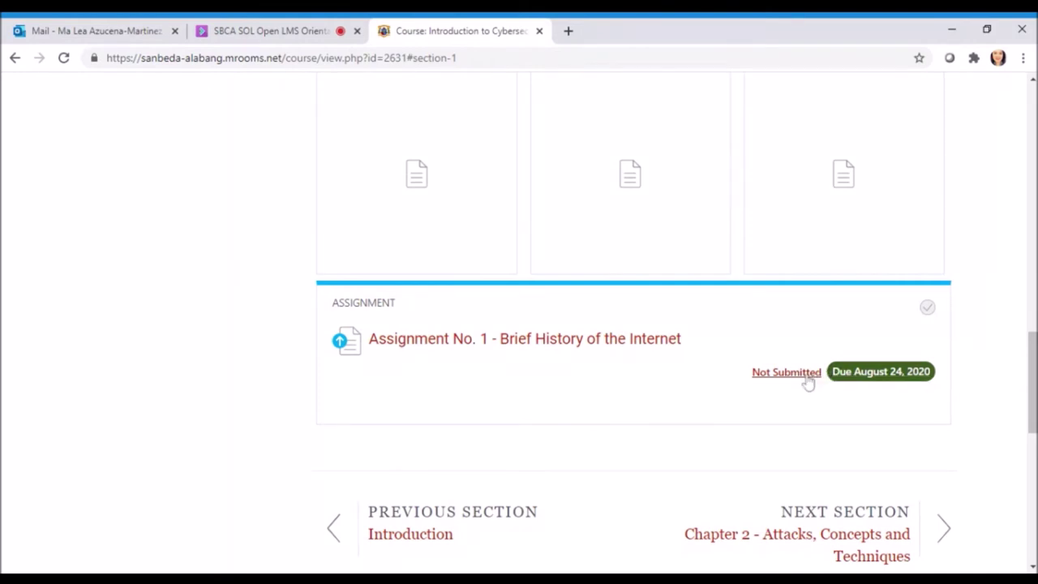
Open Assignment No. 1 - Brief History of the Internet and review its submission status
left_click(813, 375)
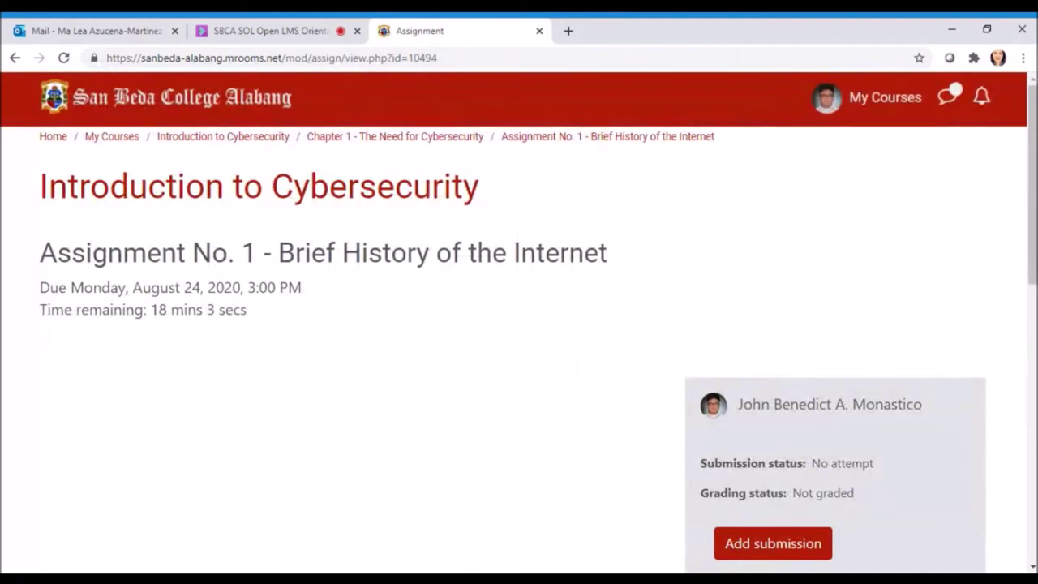
scroll(512, 252, "down", 2)
scroll(527, 254, "up", 1)
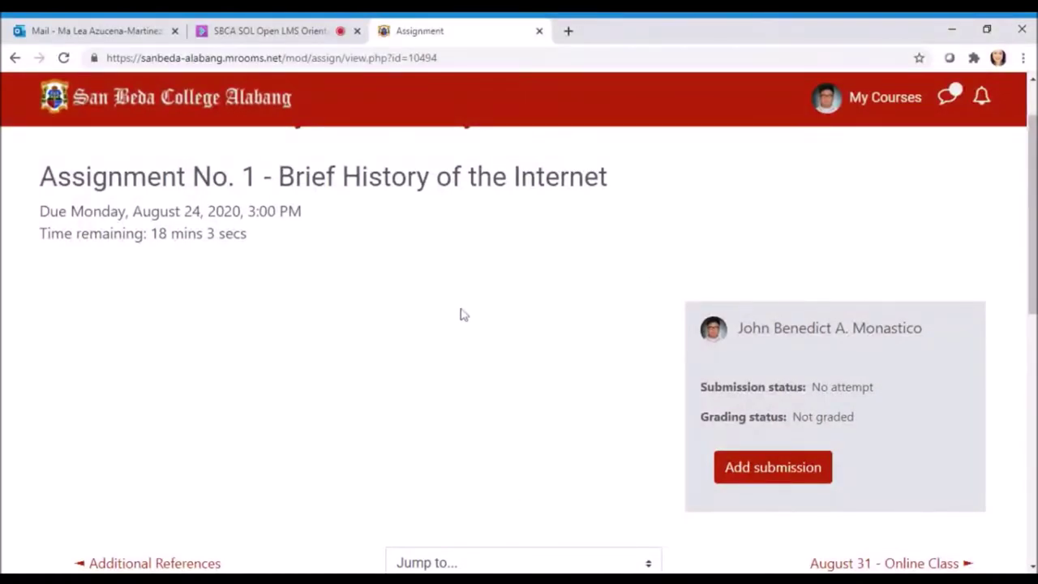
scroll(514, 321, "down", 1)
scroll(516, 321, "down", 1)
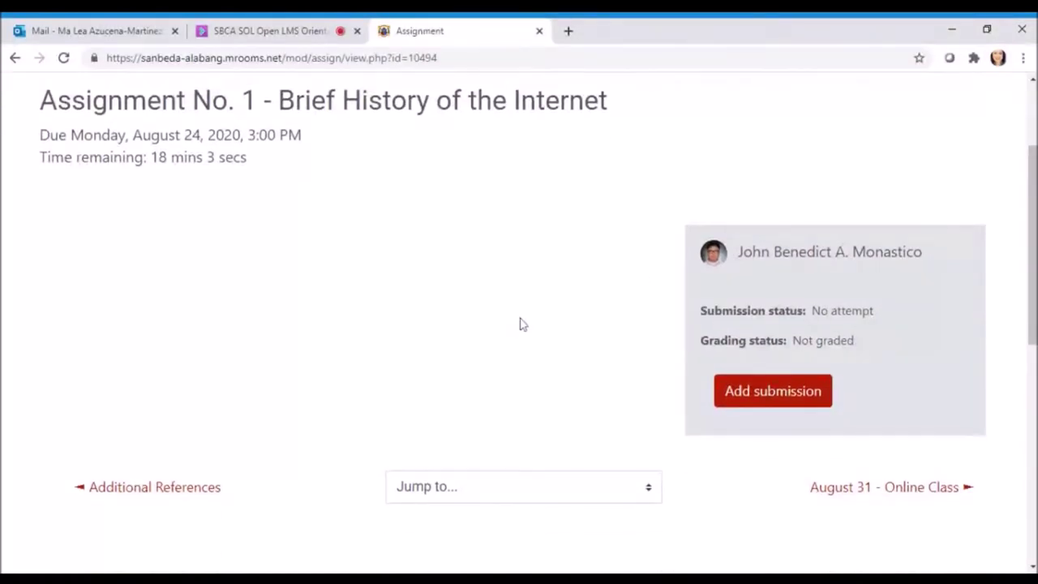
scroll(544, 329, "up", 1)
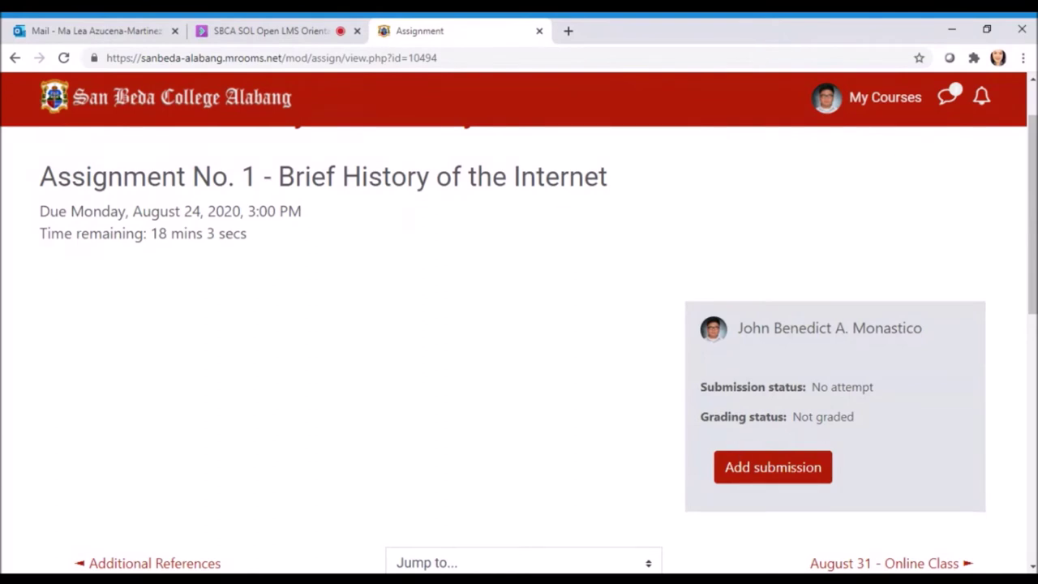
scroll(896, 454, "down", 1)
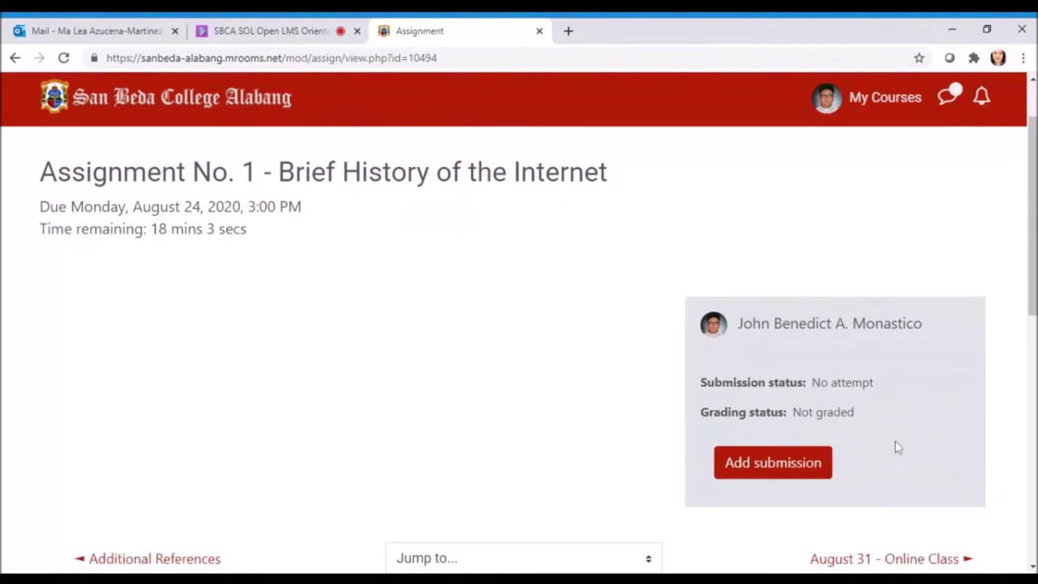
Start a new submission and choose the .docx document in the file picker
left_click(766, 401)
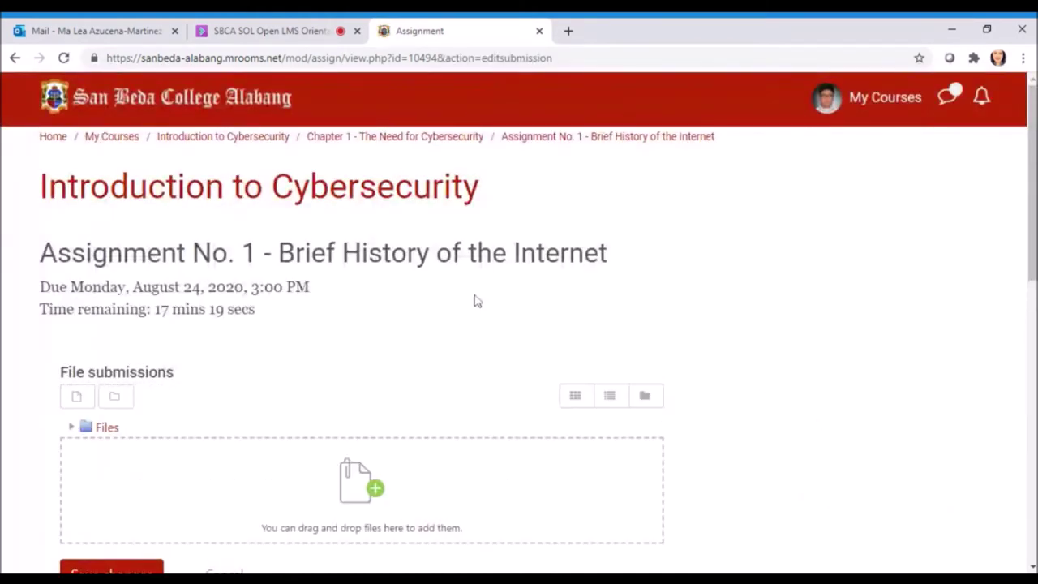
scroll(516, 287, "down", 2)
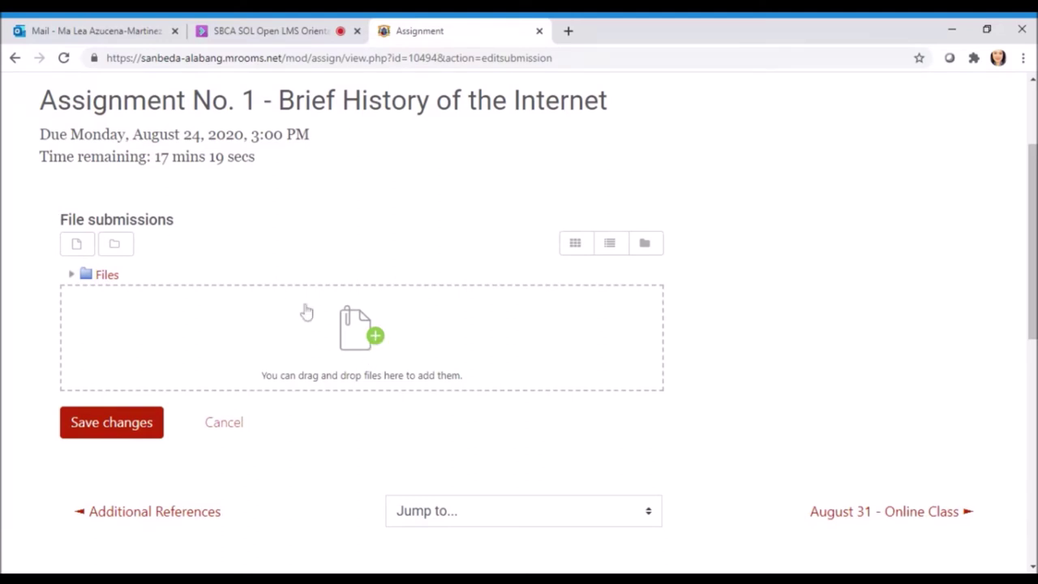
left_click(374, 349)
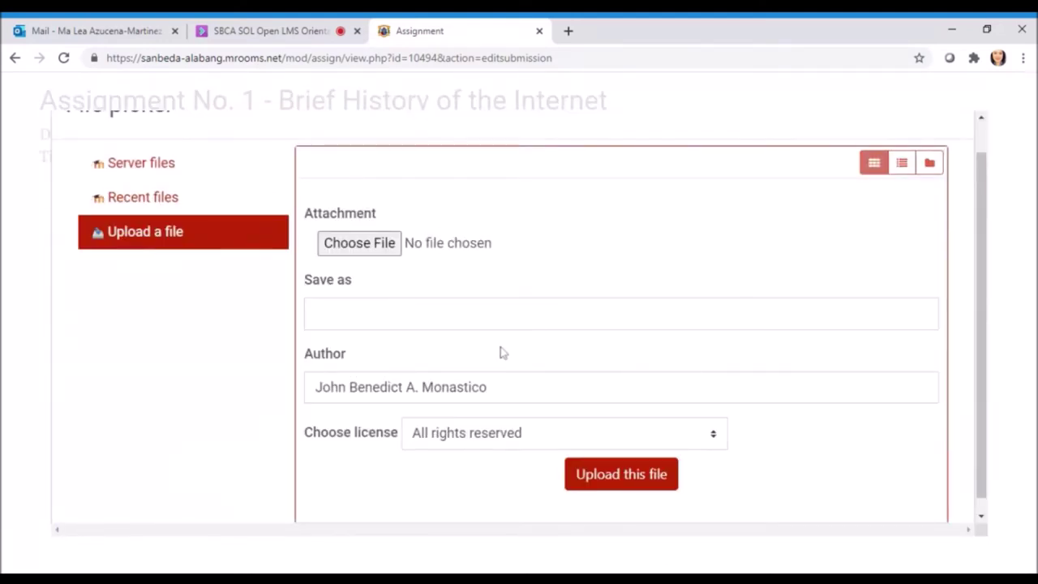
left_click(369, 251)
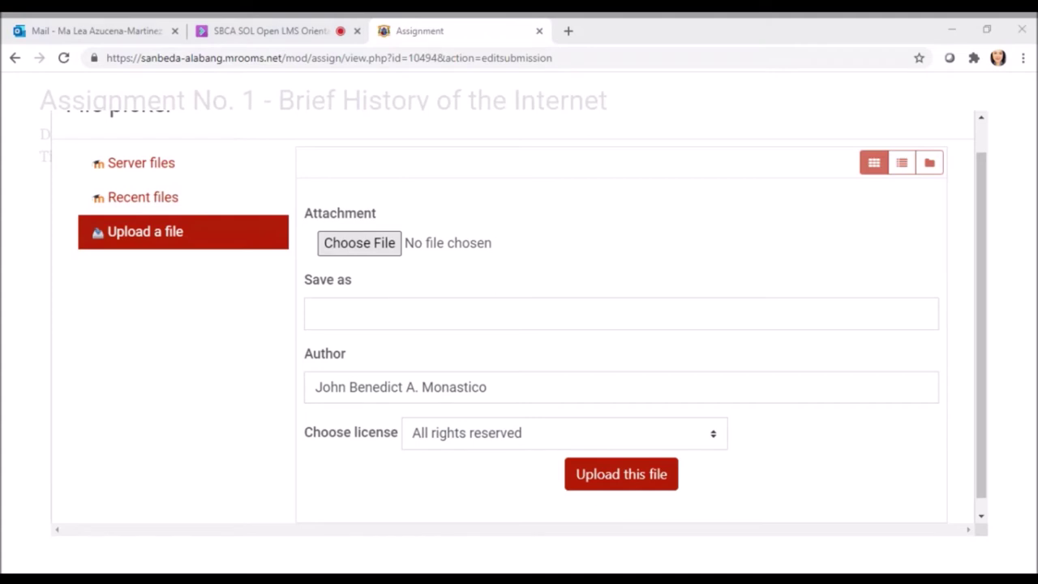
key("Return")
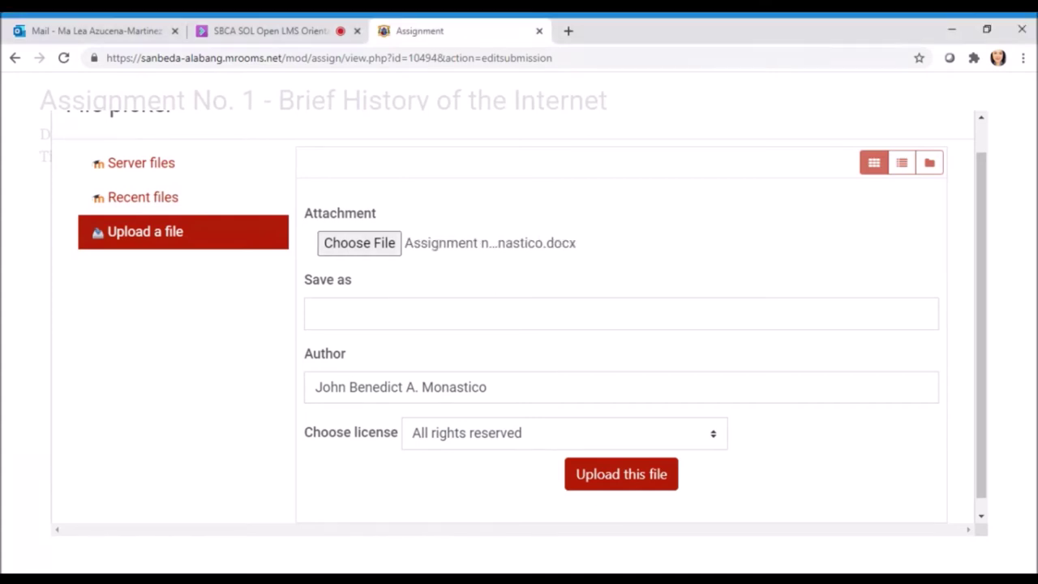
Upload the .docx into the Files area and save the submission
scroll(637, 301, "down", 1)
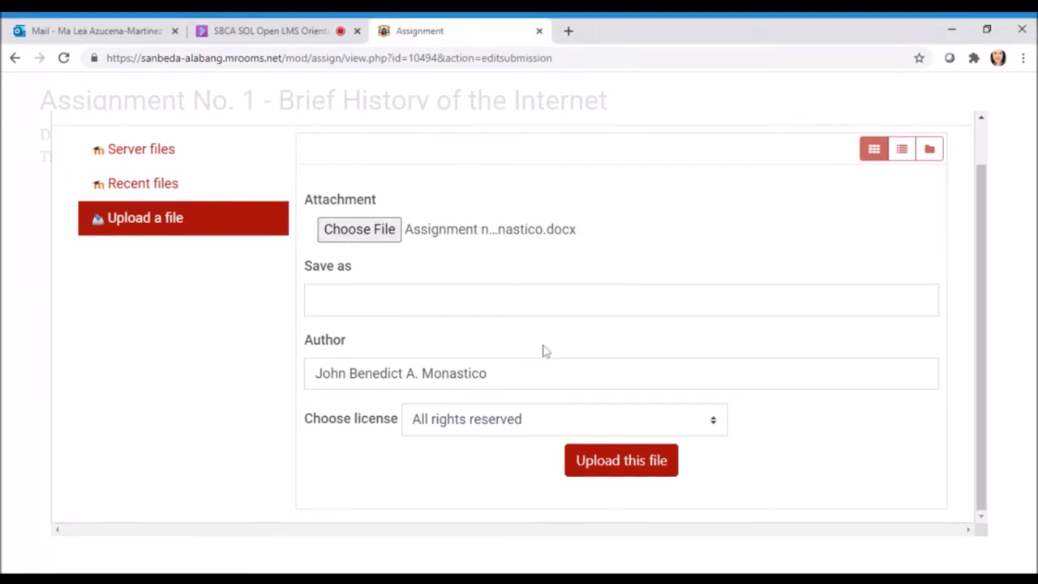
left_click(618, 462)
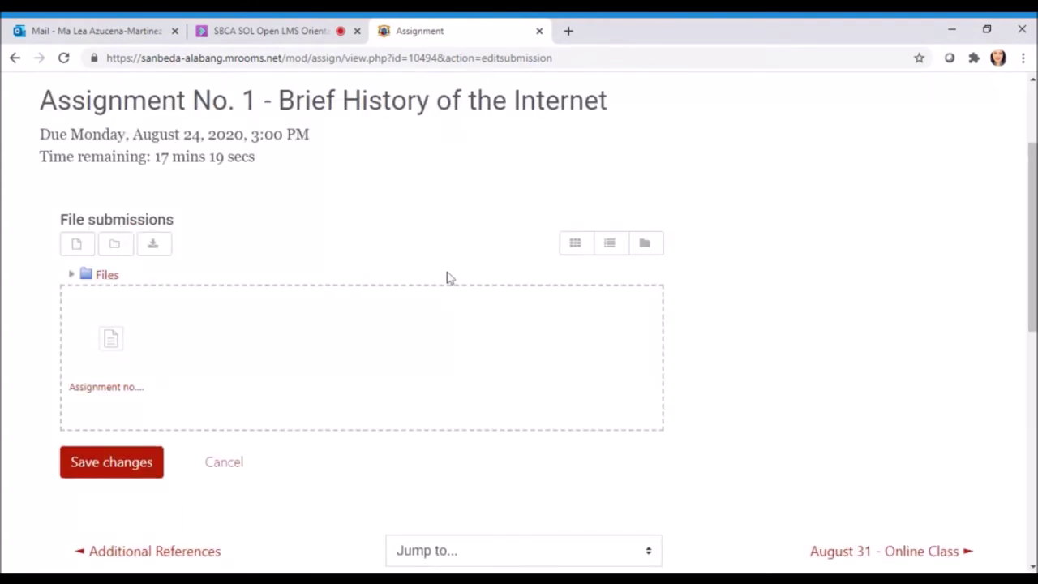
scroll(364, 327, "down", 1)
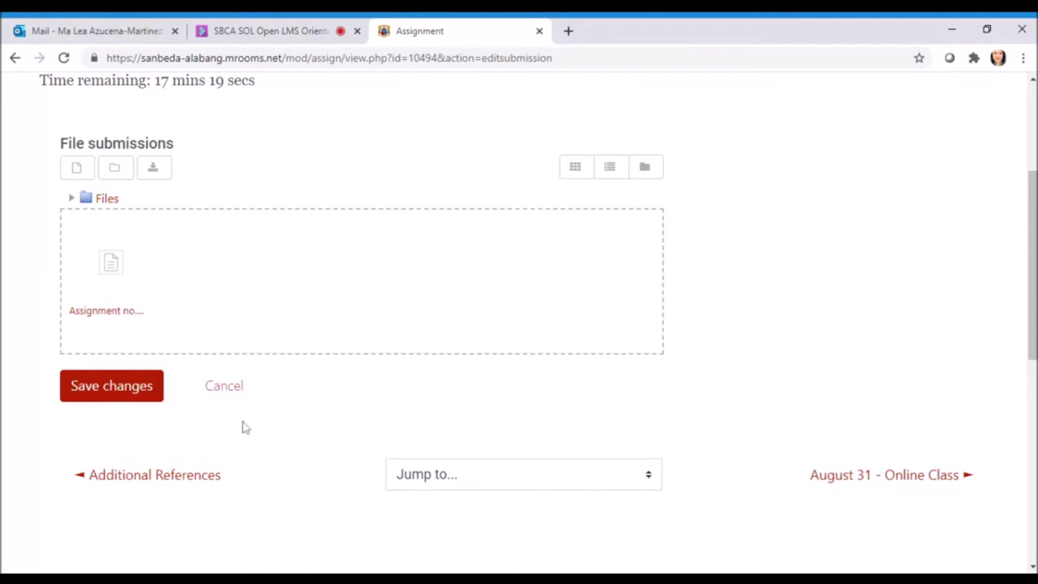
left_click(128, 393)
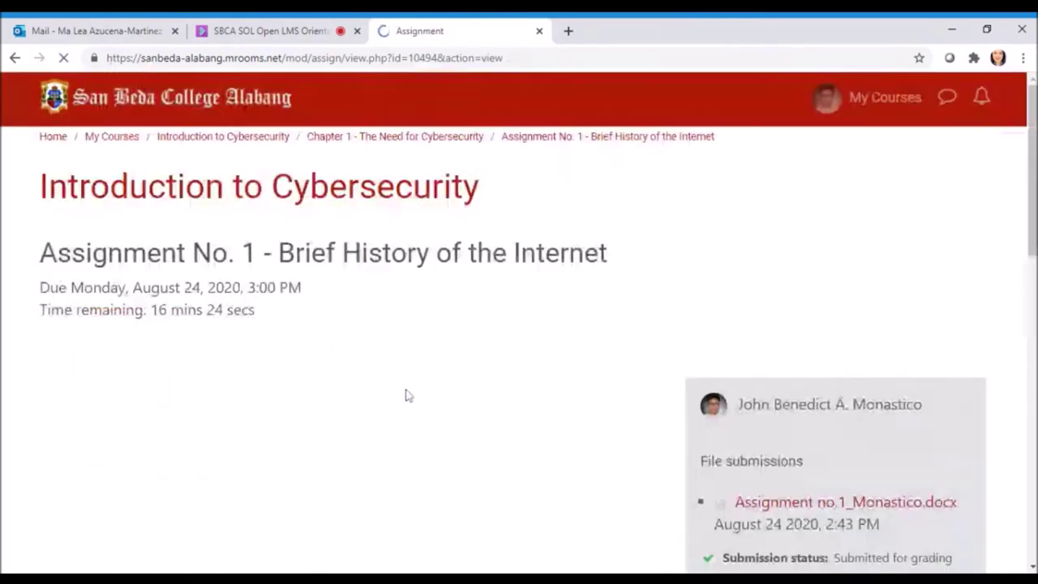
Review the Submitted for grading status, then return to the Introduction to Cybersecurity course
scroll(640, 252, "down", 1)
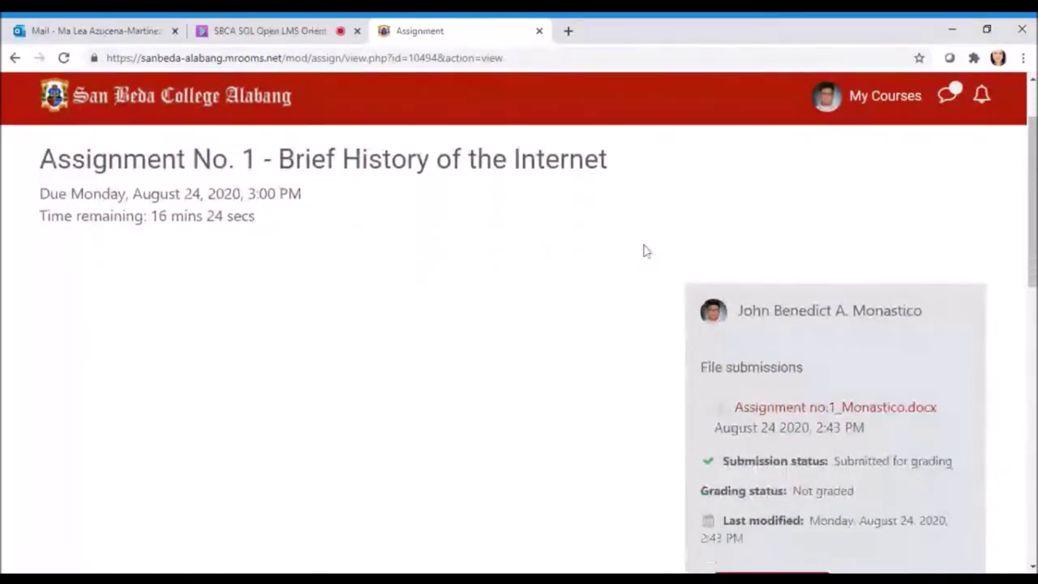
scroll(646, 251, "down", 1)
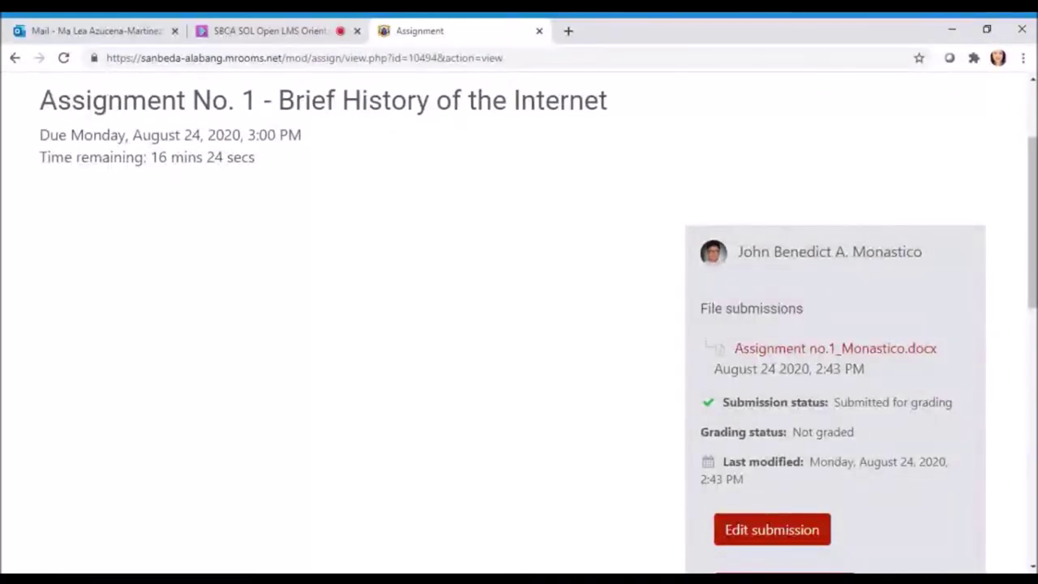
scroll(530, 252, "down", 1)
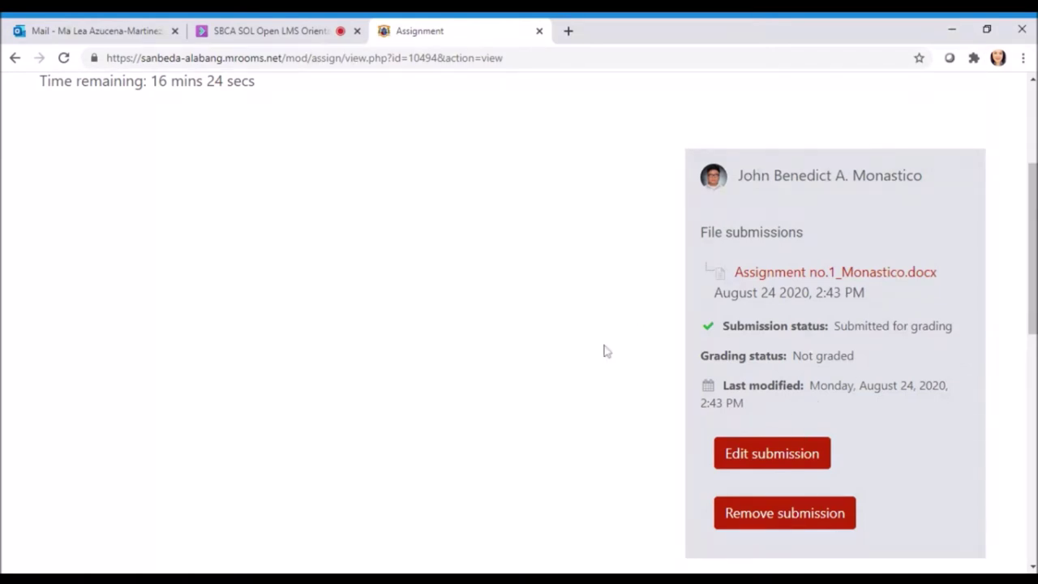
scroll(630, 366, "down", 2)
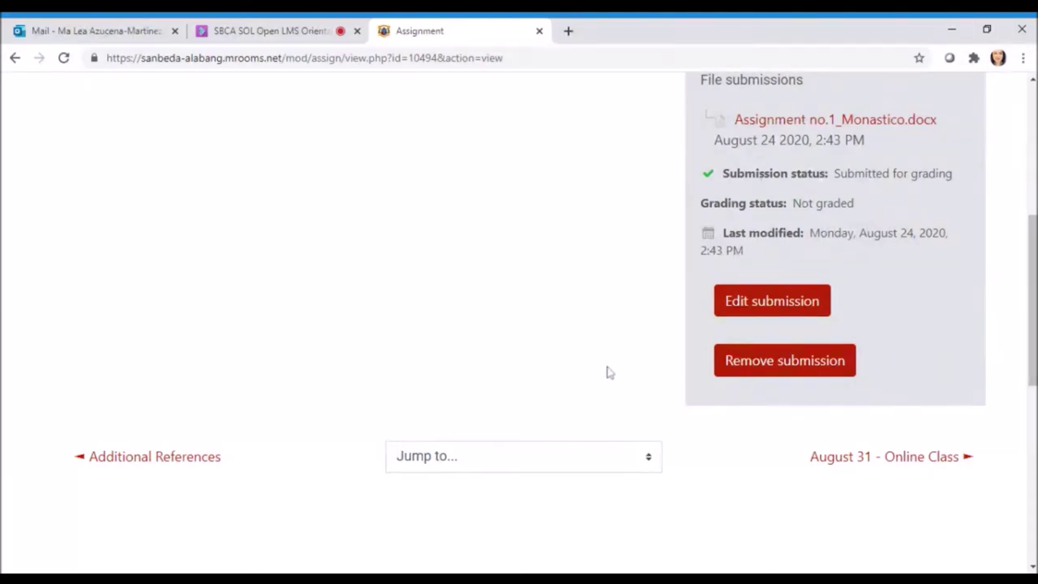
scroll(607, 371, "down", 1)
scroll(617, 373, "up", 1)
scroll(617, 372, "up", 5)
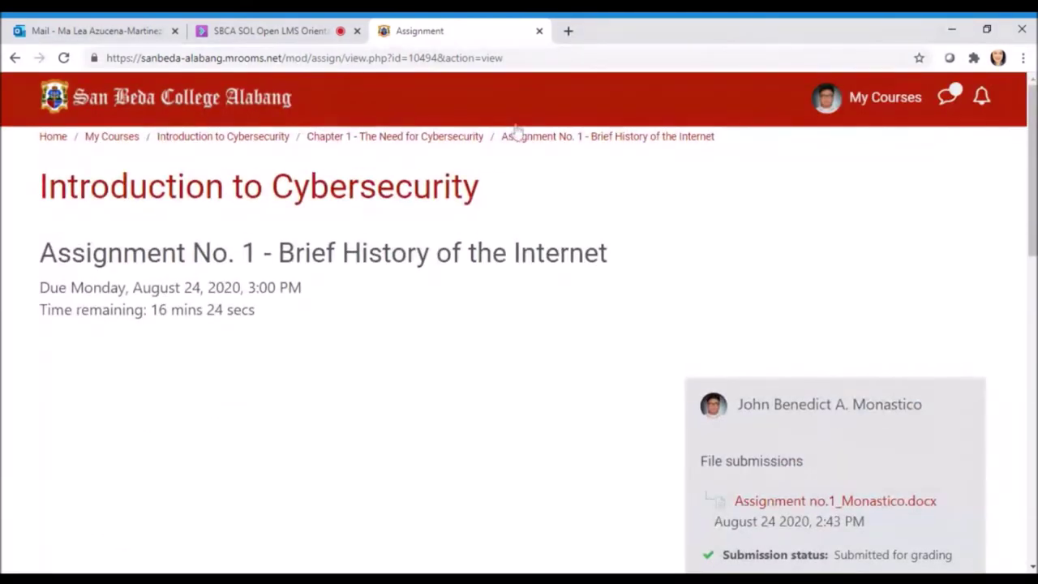
left_click(243, 143)
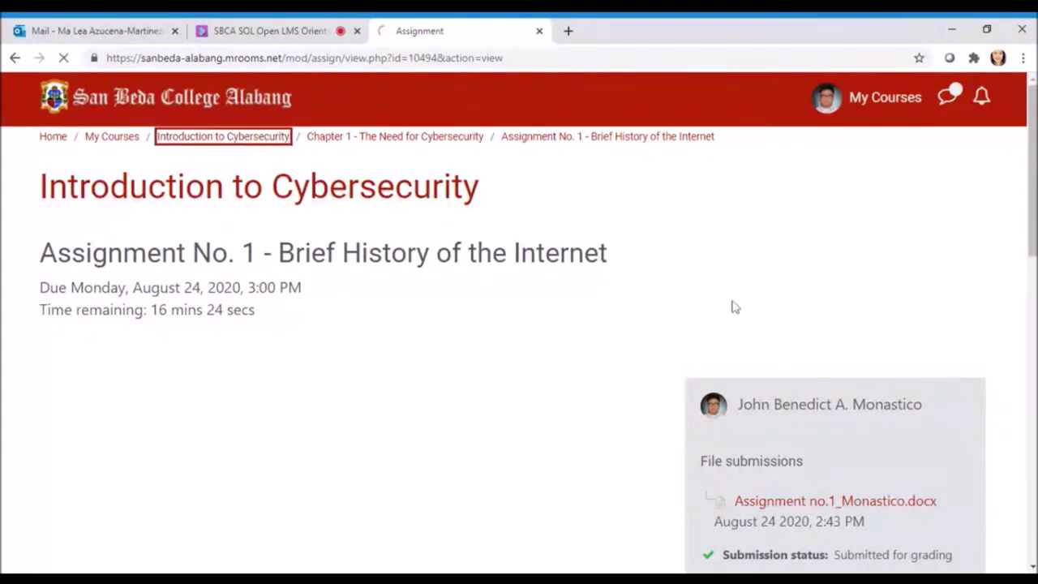
Open and browse the Chapter 1 section of the course contents
scroll(583, 294, "down", 7)
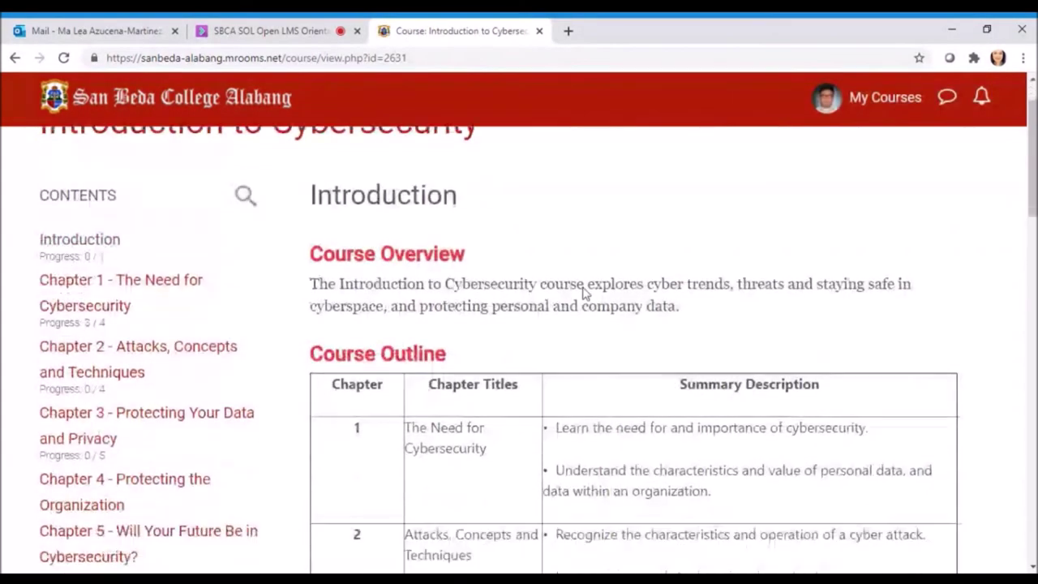
scroll(158, 280, "up", 4)
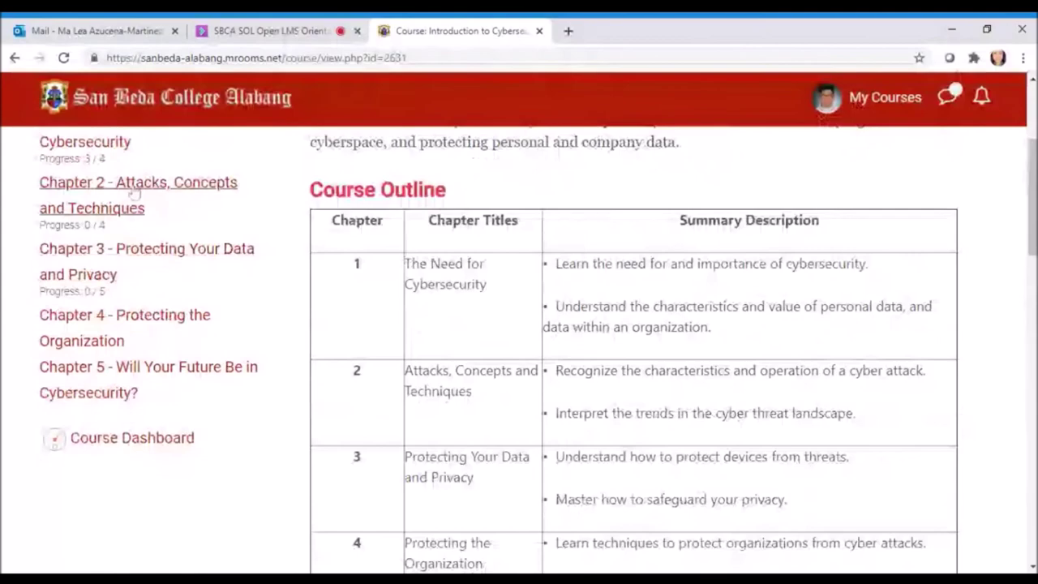
scroll(132, 195, "up", 1)
left_click(126, 227)
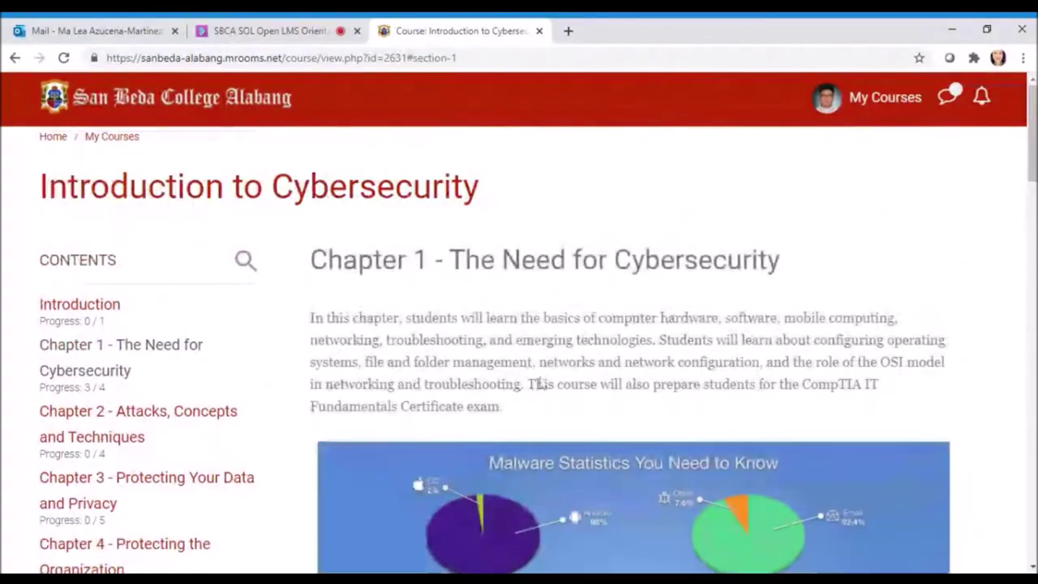
scroll(573, 368, "down", 10)
scroll(574, 368, "down", 3)
scroll(27, 264, "up", 10)
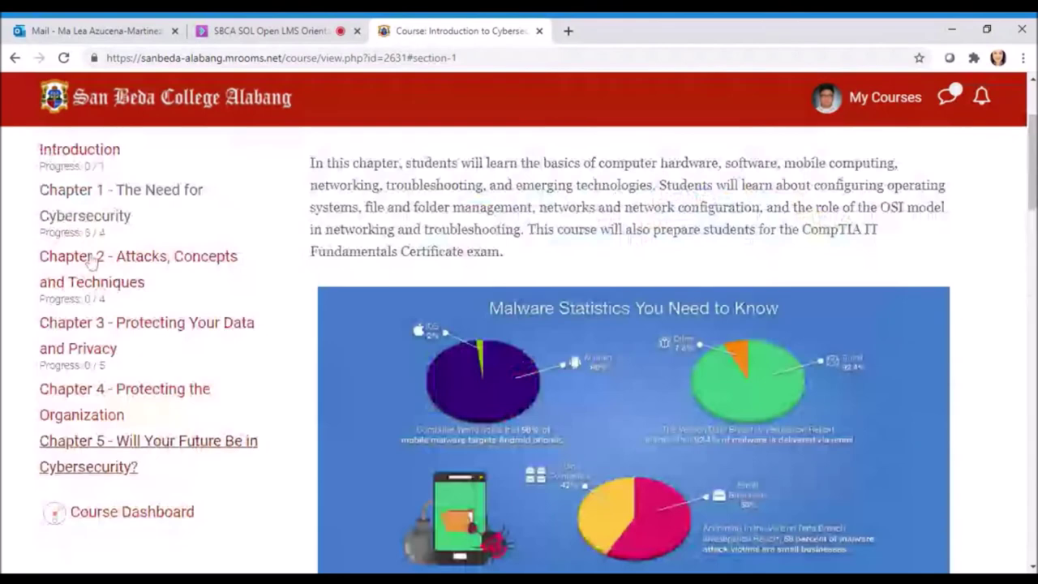
Open Chapter 2 - Attacks, Concepts and Techniques and go to the Quiz 1 details page
left_click(92, 259)
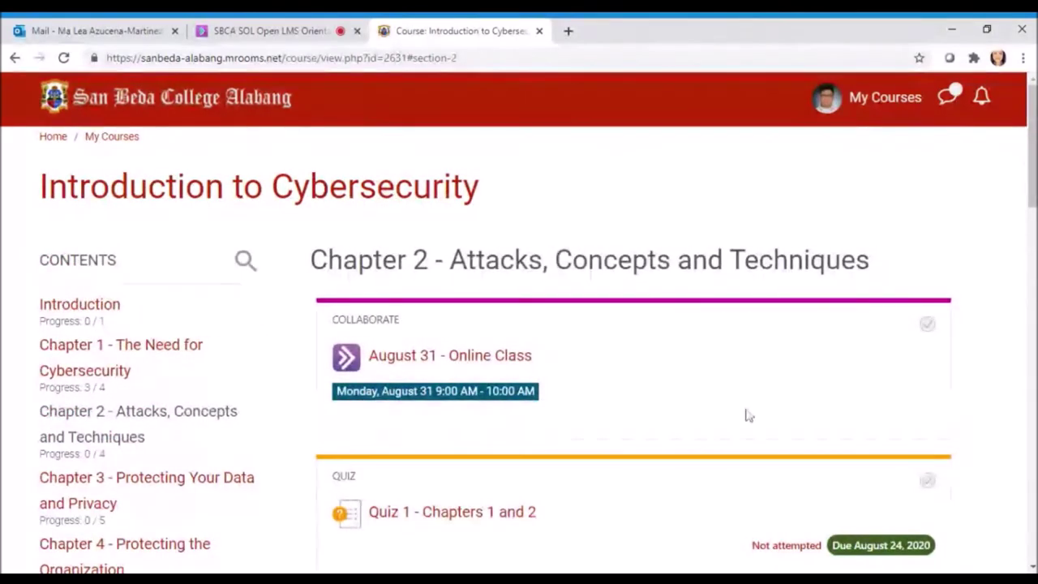
scroll(732, 427, "down", 1)
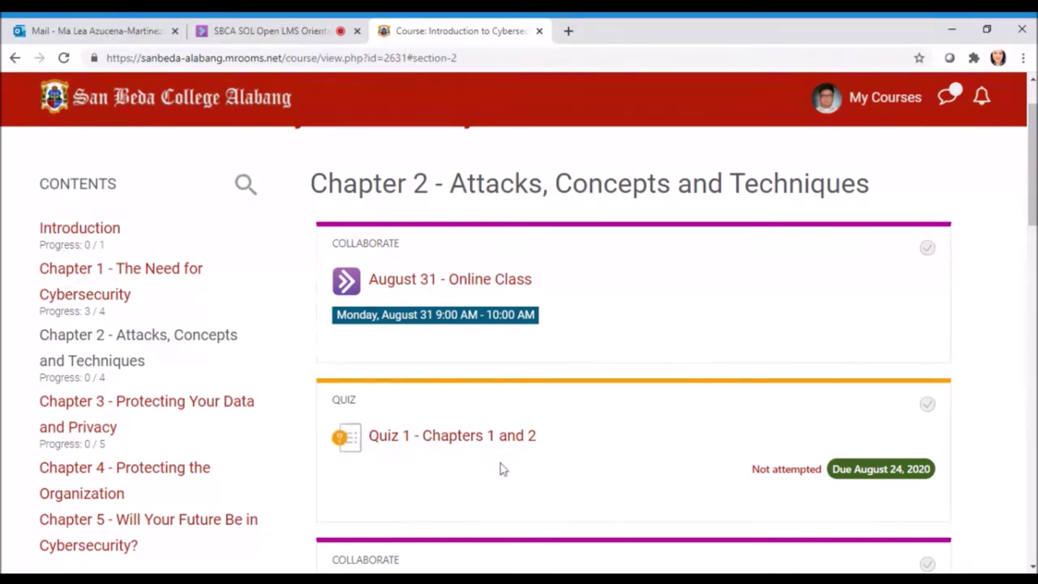
left_click(795, 477)
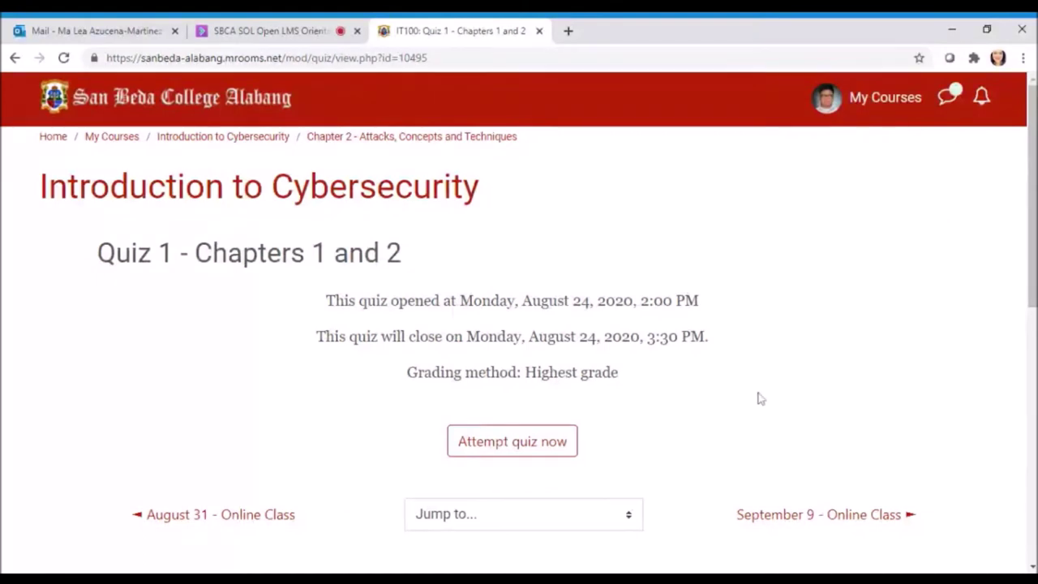
Check Quiz 1's opening time (2:00 PM), closing time (3:30 PM) and grading, then start an attempt
scroll(730, 362, "down", 1)
scroll(727, 357, "down", 1)
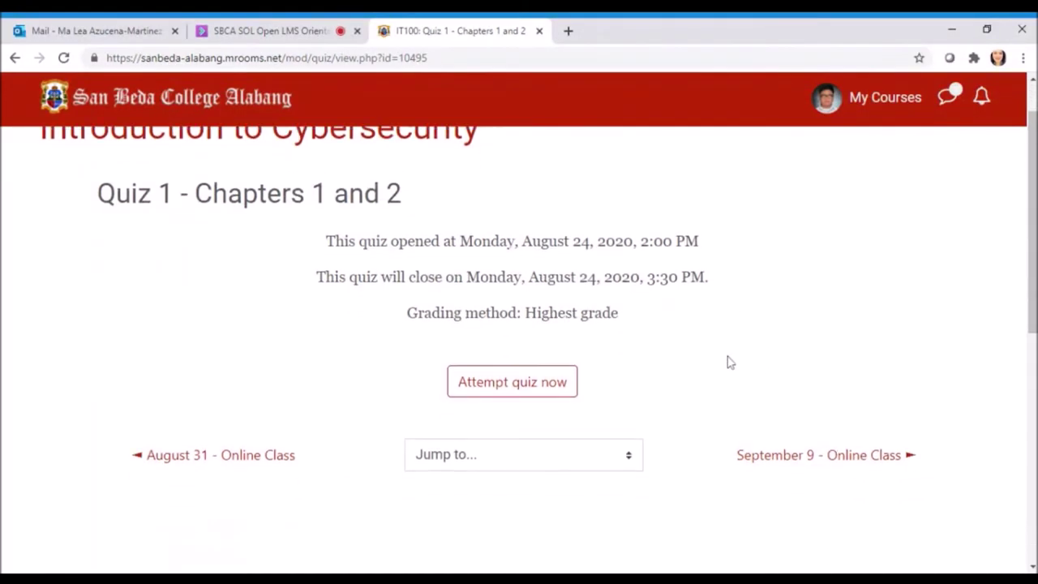
scroll(727, 357, "down", 1)
scroll(656, 317, "up", 1)
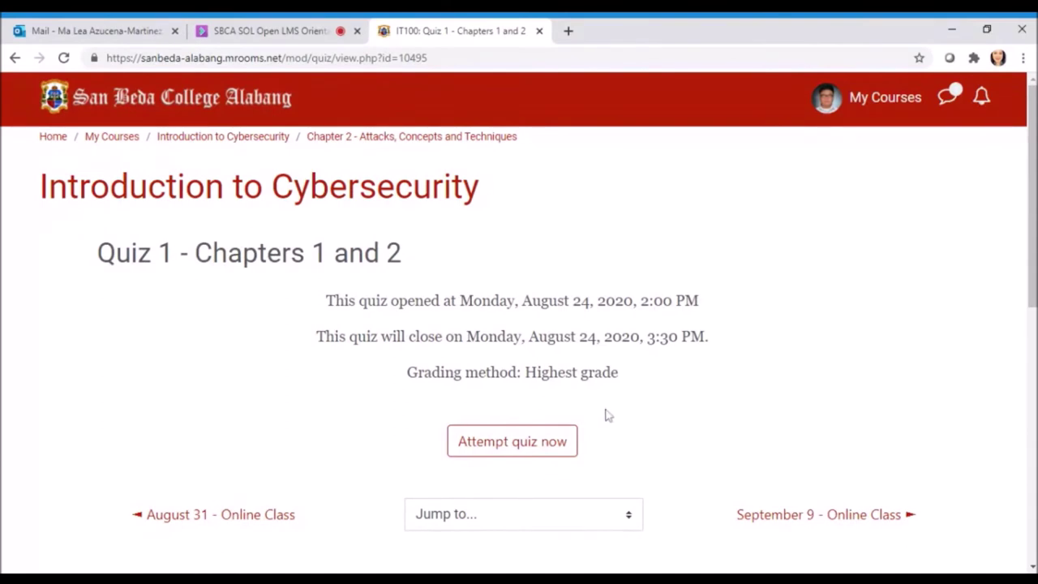
left_click(503, 442)
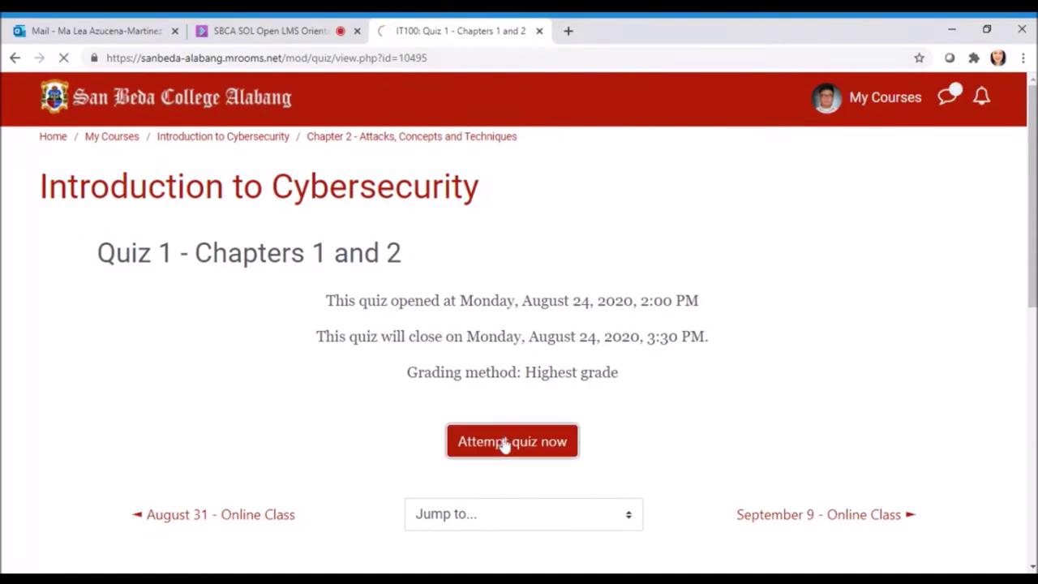
Answer Question 1 with option b, 'Must be this one!', and move to Question 2
scroll(660, 327, "down", 2)
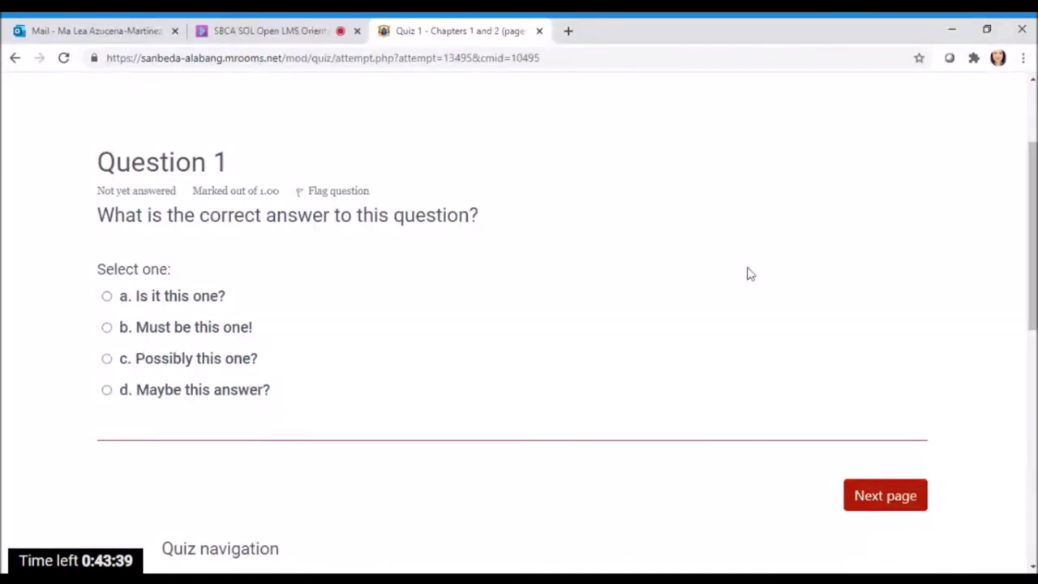
scroll(746, 273, "down", 2)
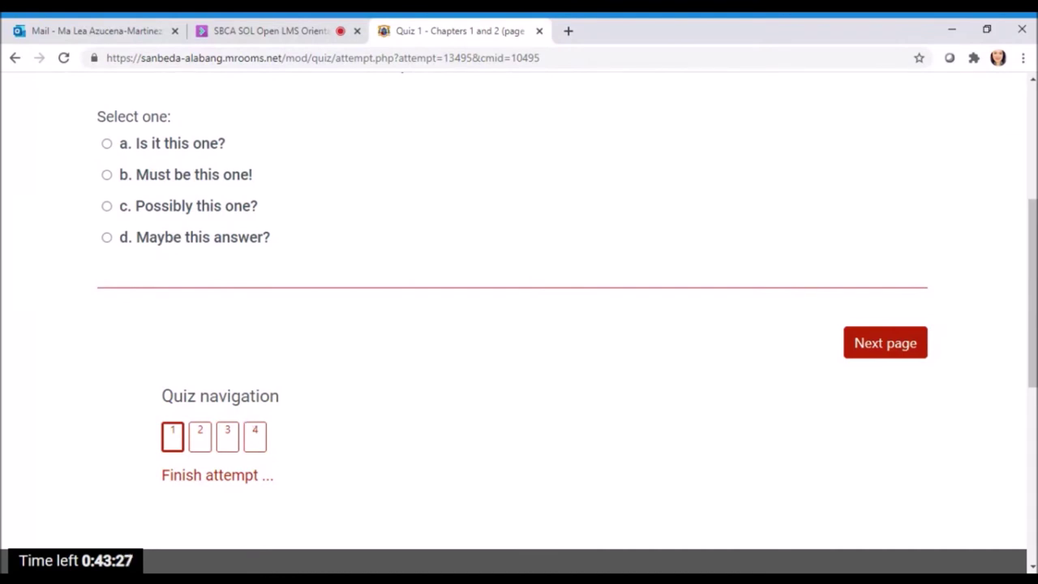
scroll(389, 341, "up", 3)
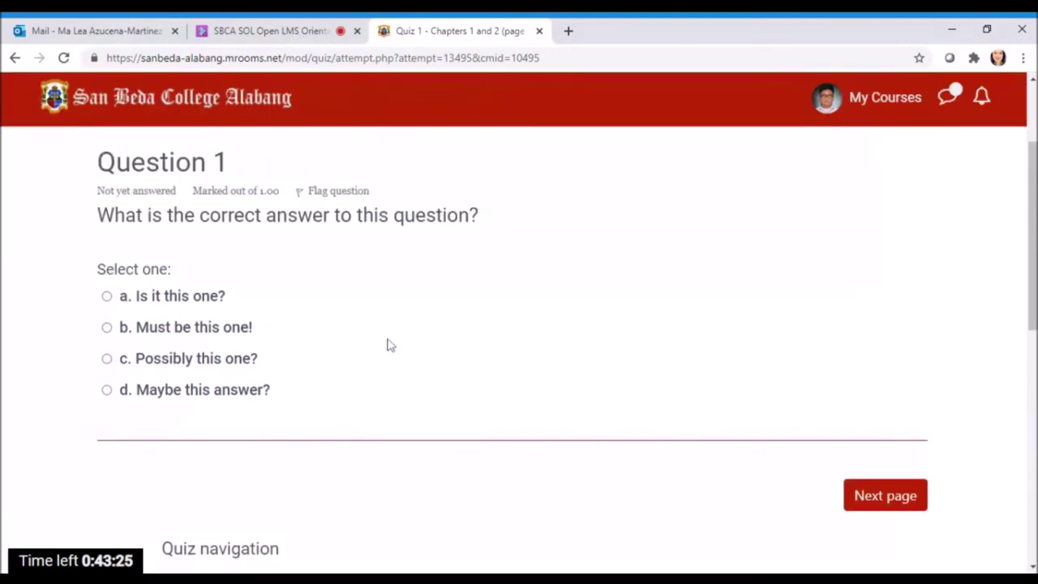
scroll(388, 345, "down", 1)
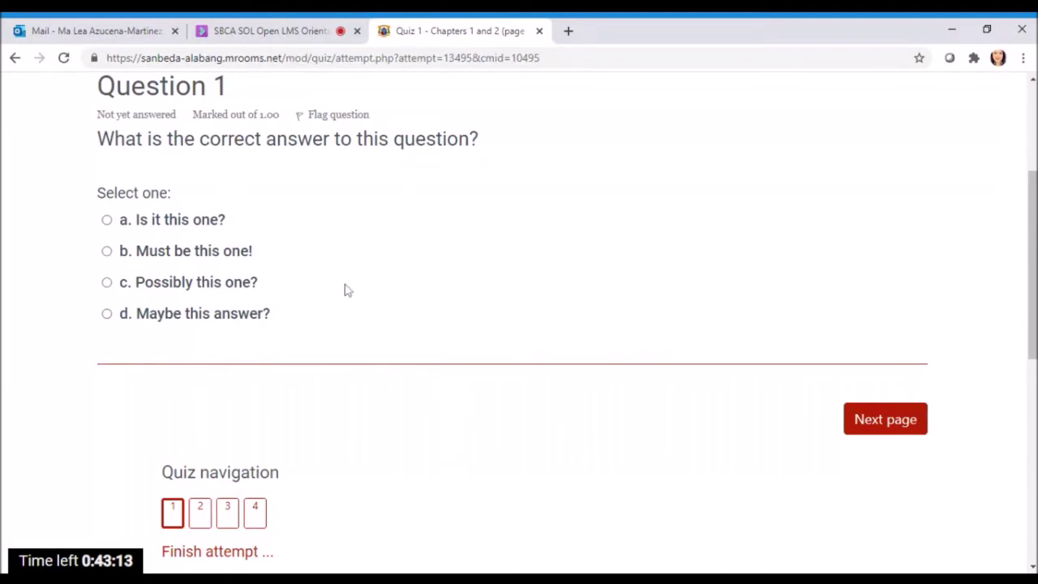
left_click(107, 252)
scroll(394, 297, "down", 1)
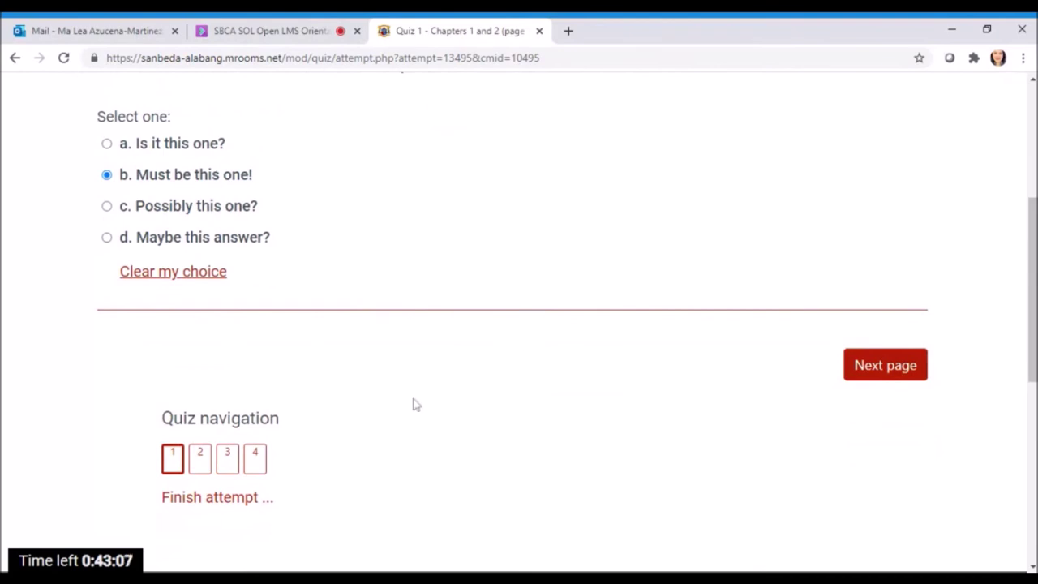
left_click(869, 371)
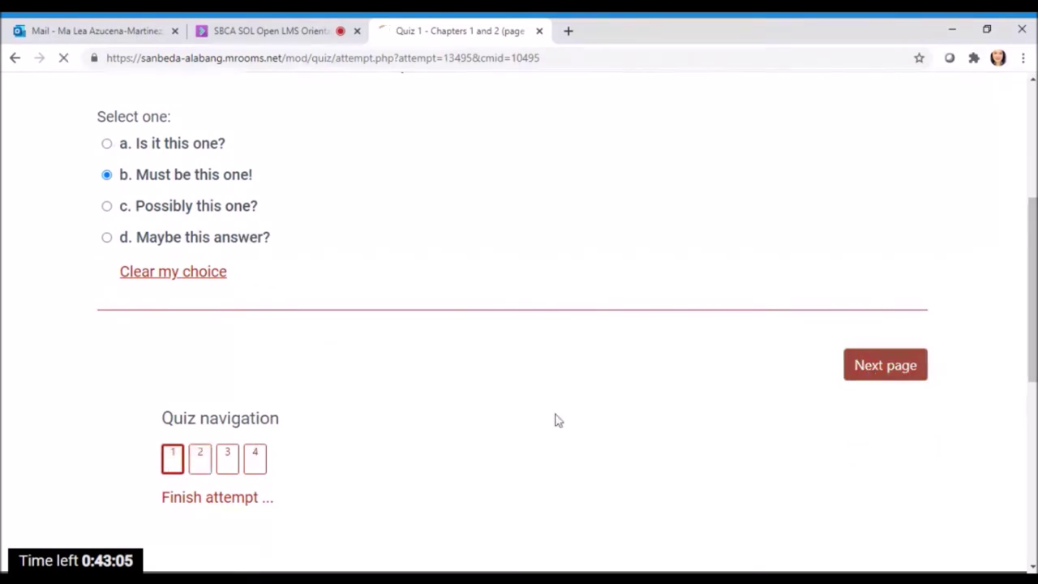
Answer Question 2 with PortFast and Question 3 with Blackboard, advancing to Question 4
scroll(322, 426, "down", 2)
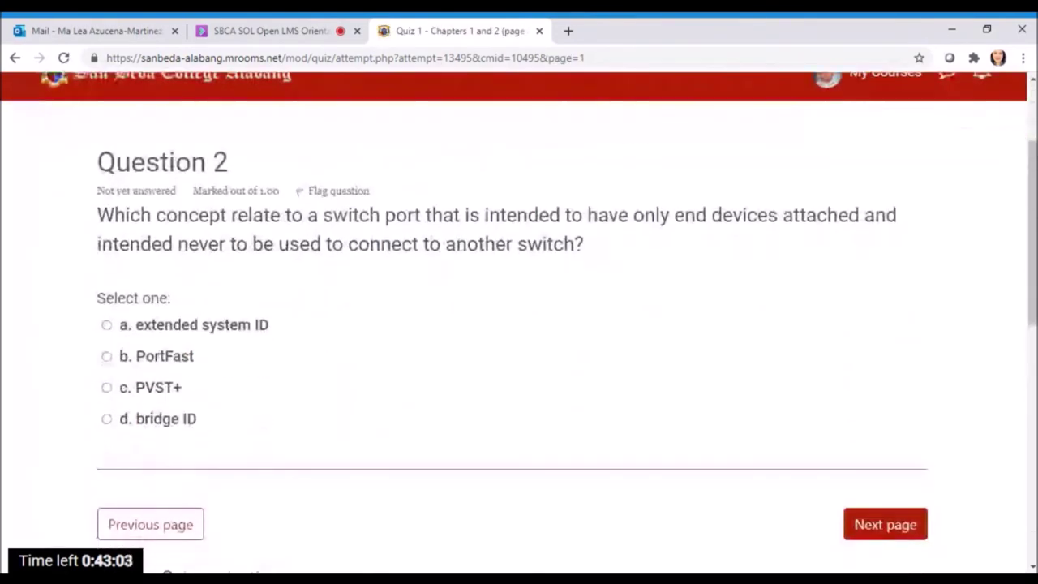
left_click(123, 358)
scroll(292, 374, "down", 1)
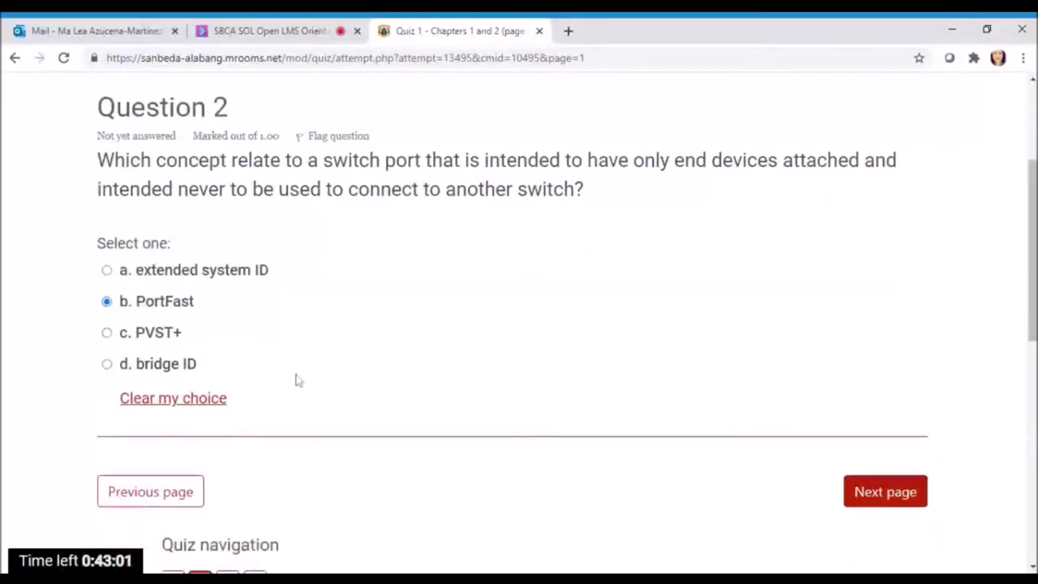
scroll(729, 397, "down", 1)
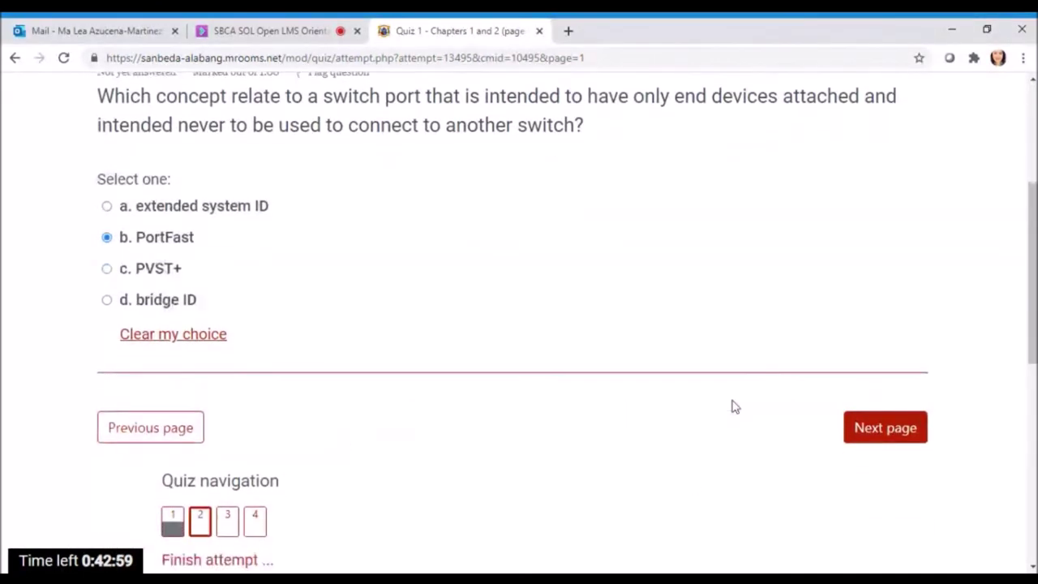
left_click(856, 394)
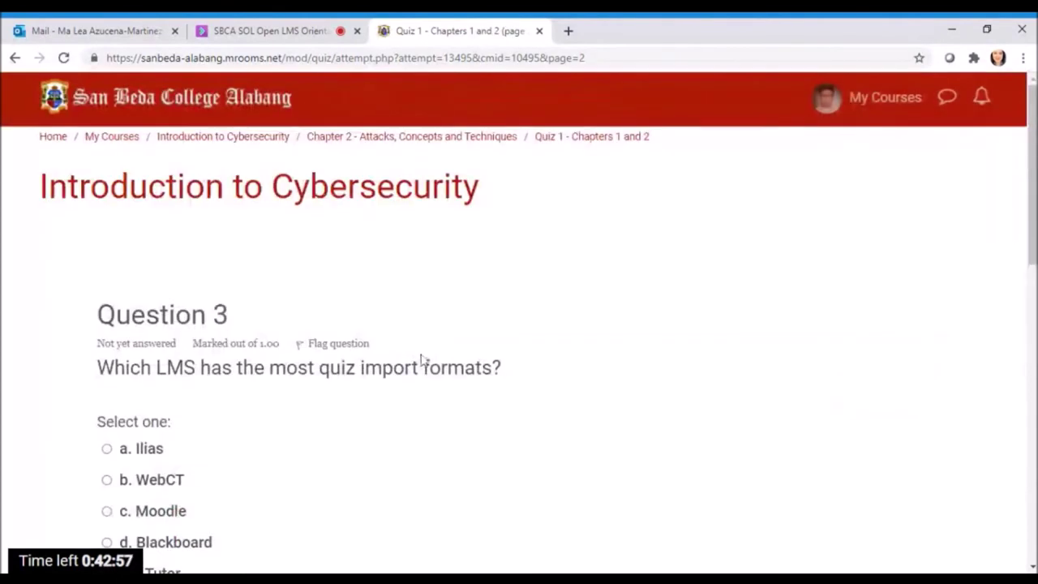
scroll(421, 359, "down", 2)
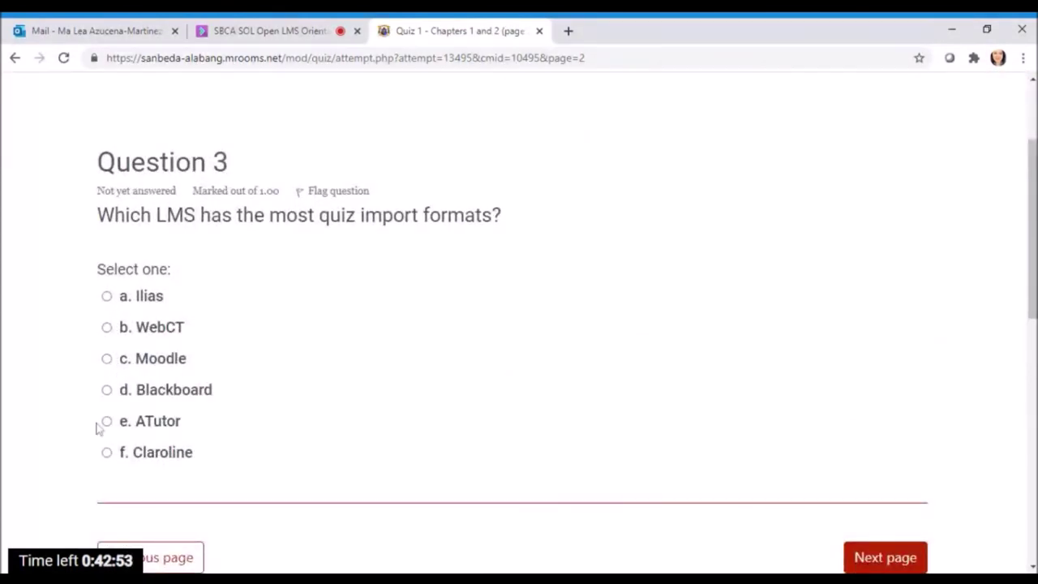
left_click(107, 389)
scroll(688, 345, "down", 1)
scroll(810, 405, "down", 1)
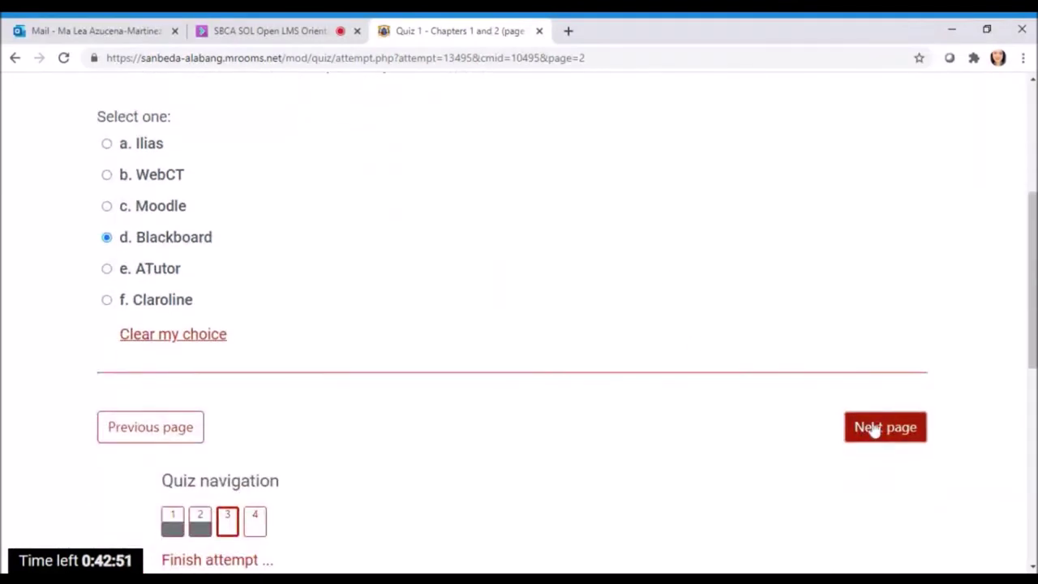
left_click(868, 426)
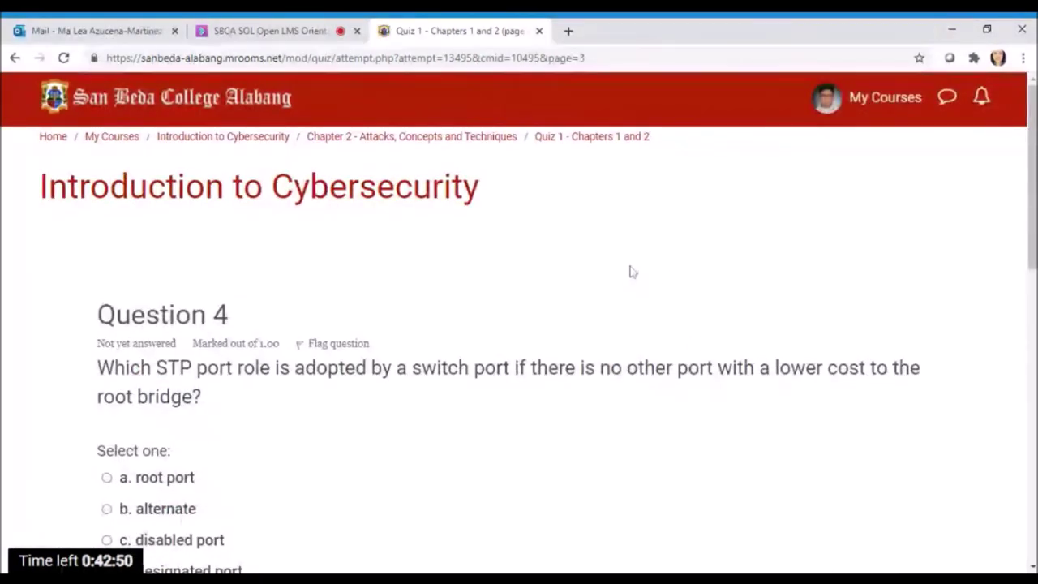
Answer Question 4 with c. disabled port and finish the attempt to reach its summary
scroll(632, 267, "down", 2)
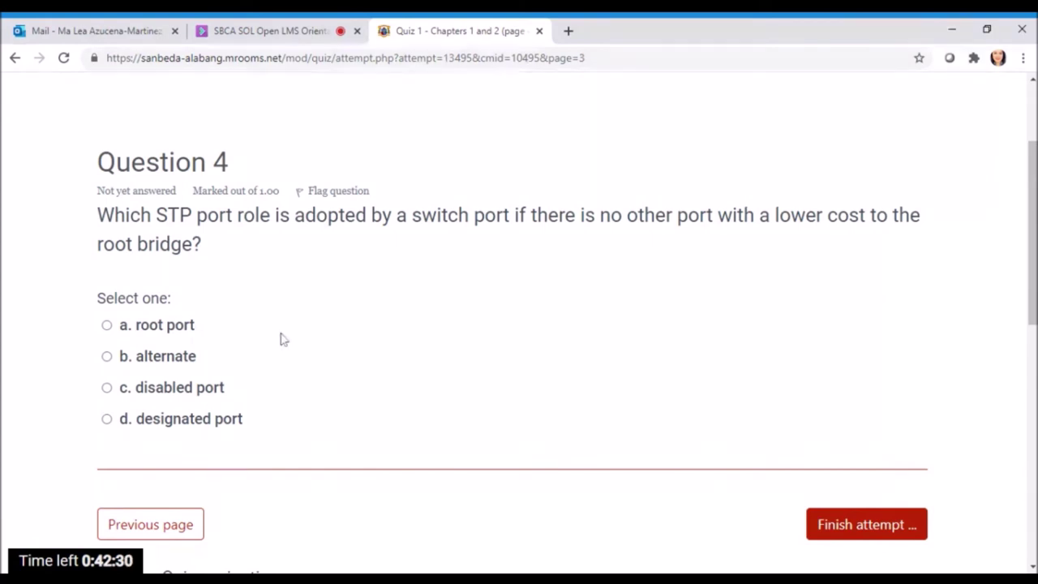
scroll(350, 322, "down", 1)
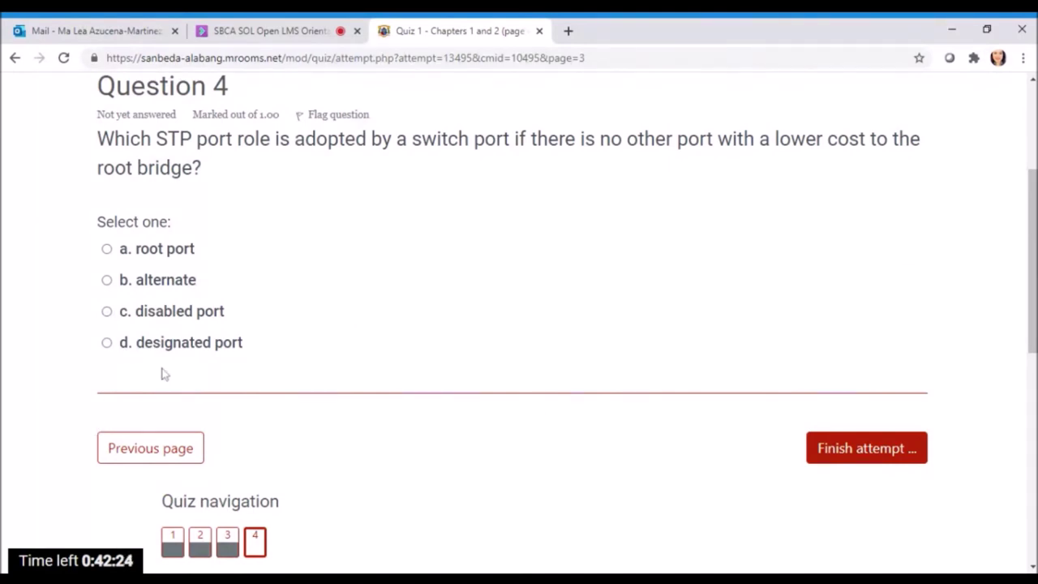
left_click(107, 312)
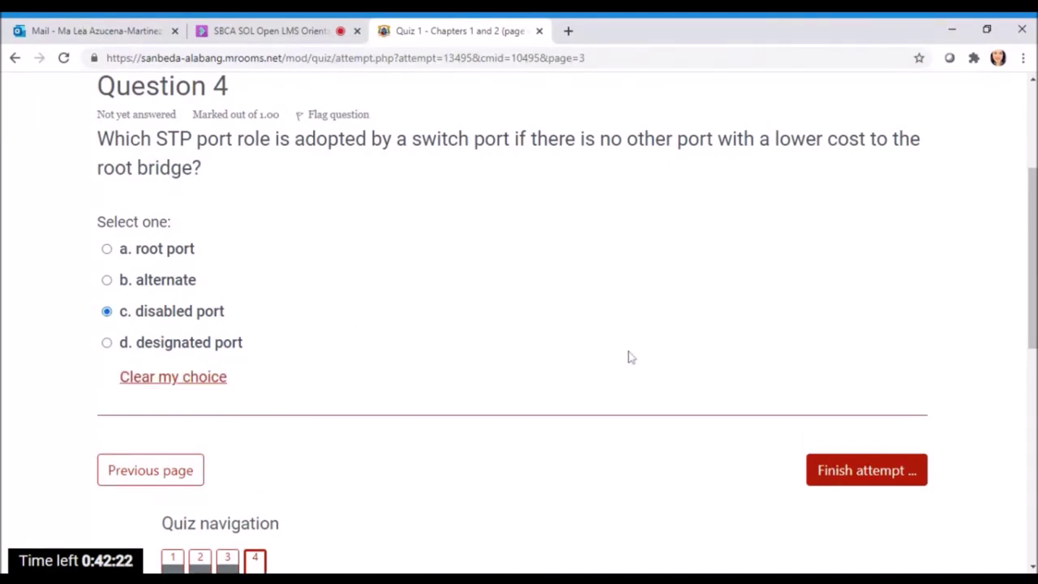
scroll(631, 357, "down", 2)
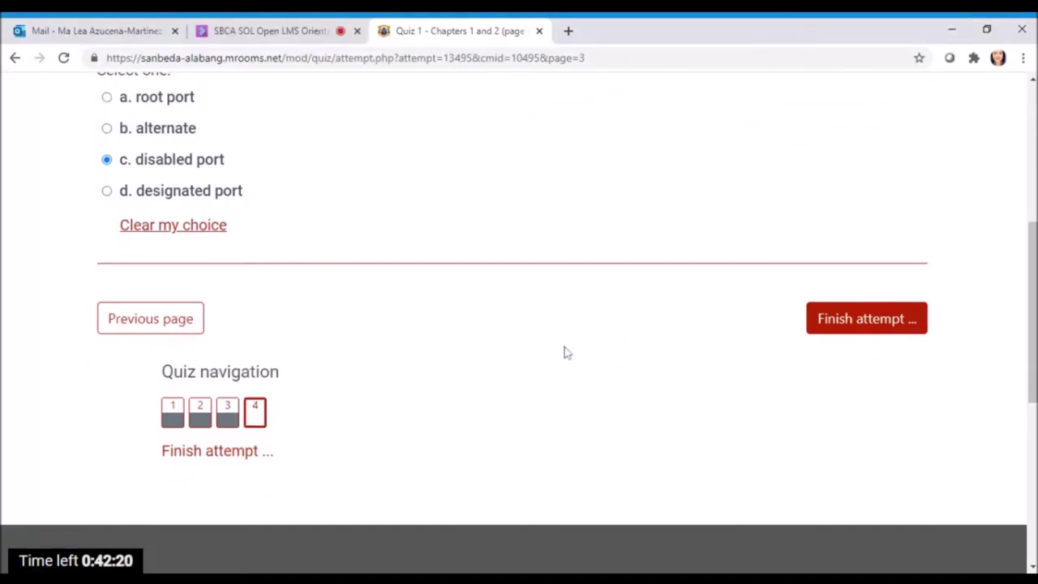
scroll(563, 352, "up", 4)
scroll(633, 367, "down", 2)
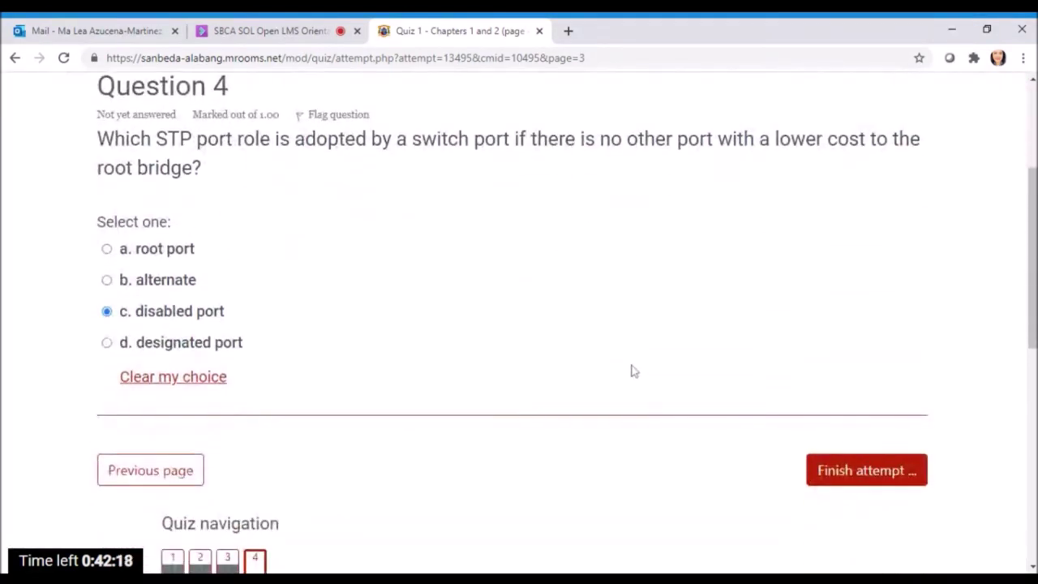
scroll(468, 338, "down", 1)
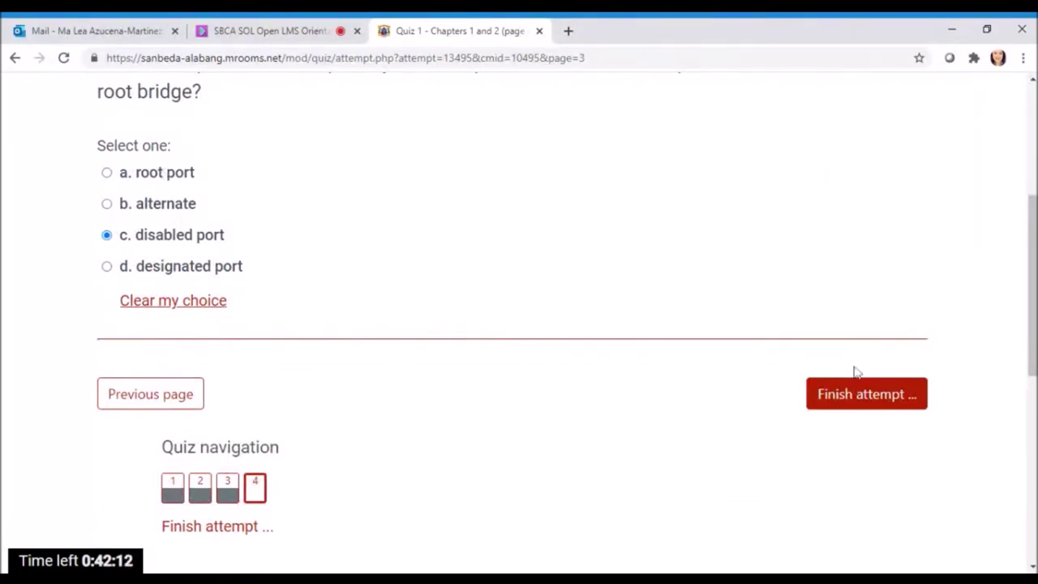
left_click(873, 407)
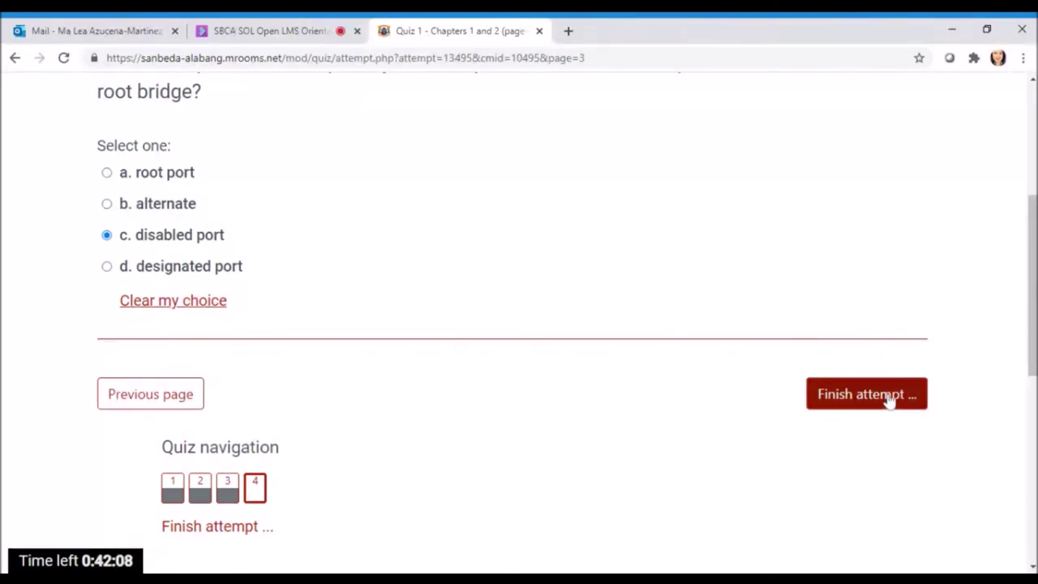
left_click(891, 395)
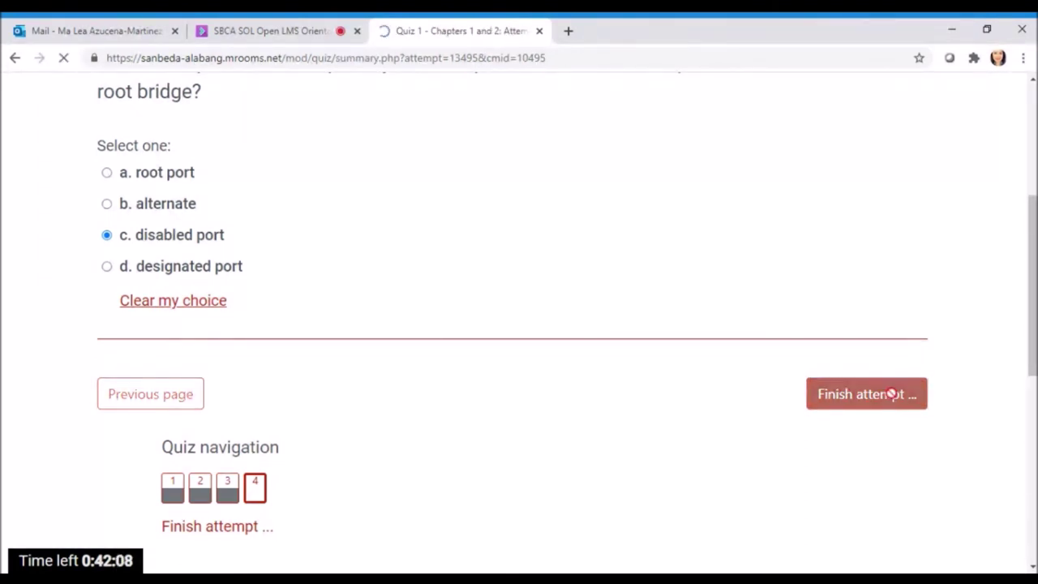
Submit all and finish the Quiz 1 attempt, confirming the final submission
scroll(774, 257, "down", 2)
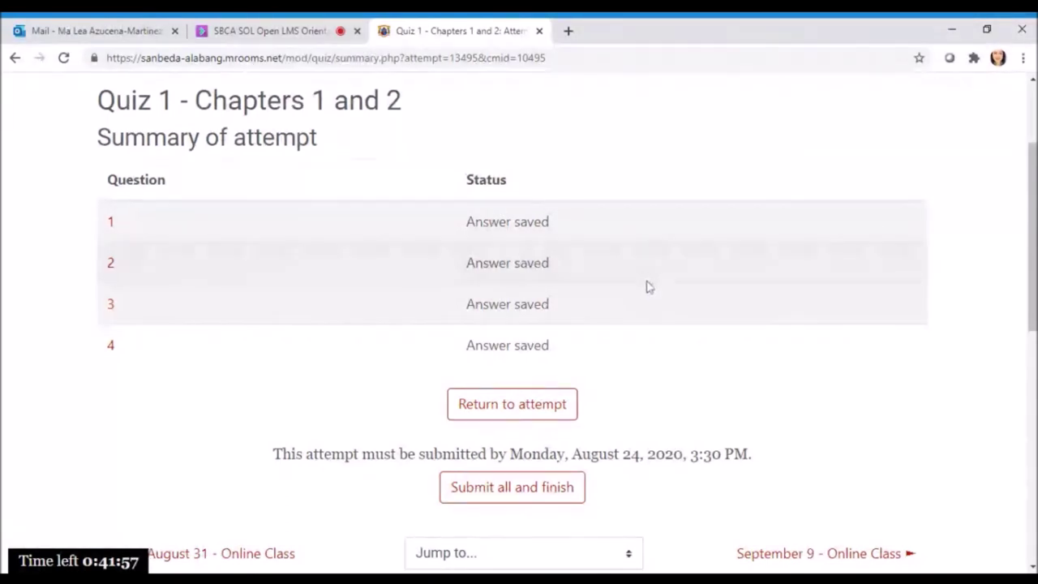
scroll(660, 287, "down", 1)
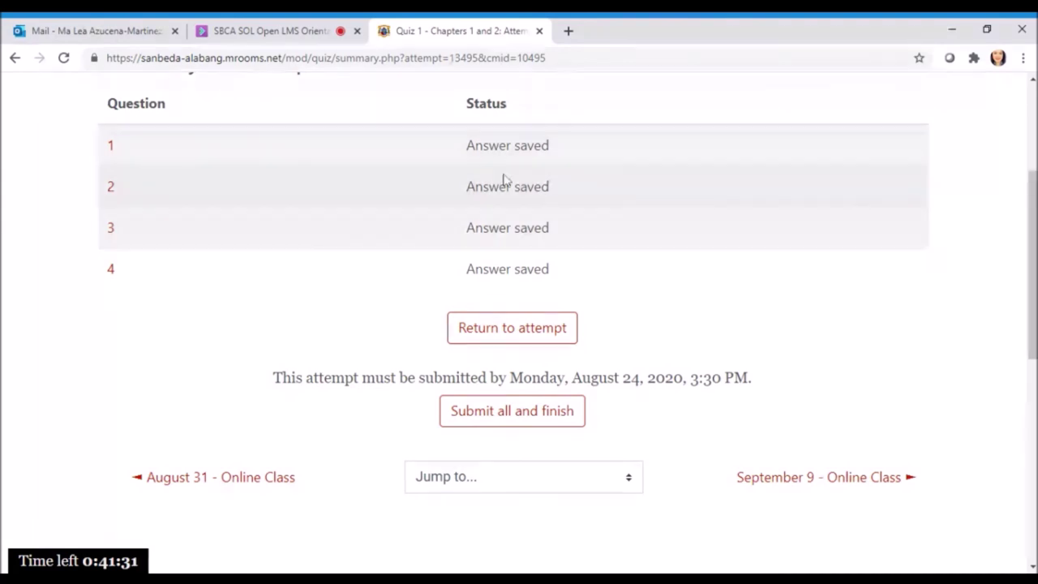
left_click(534, 341)
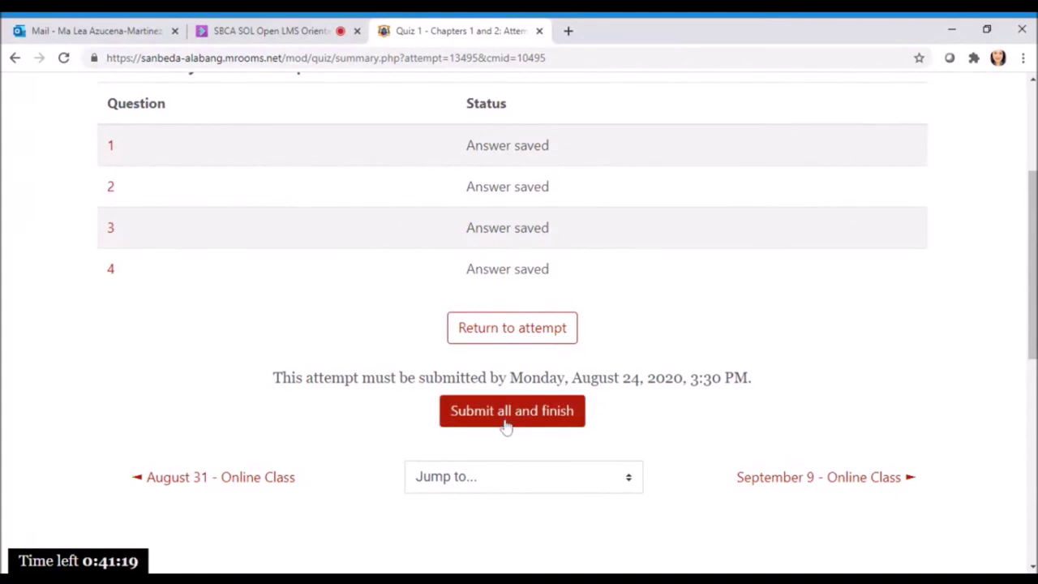
left_click(537, 419)
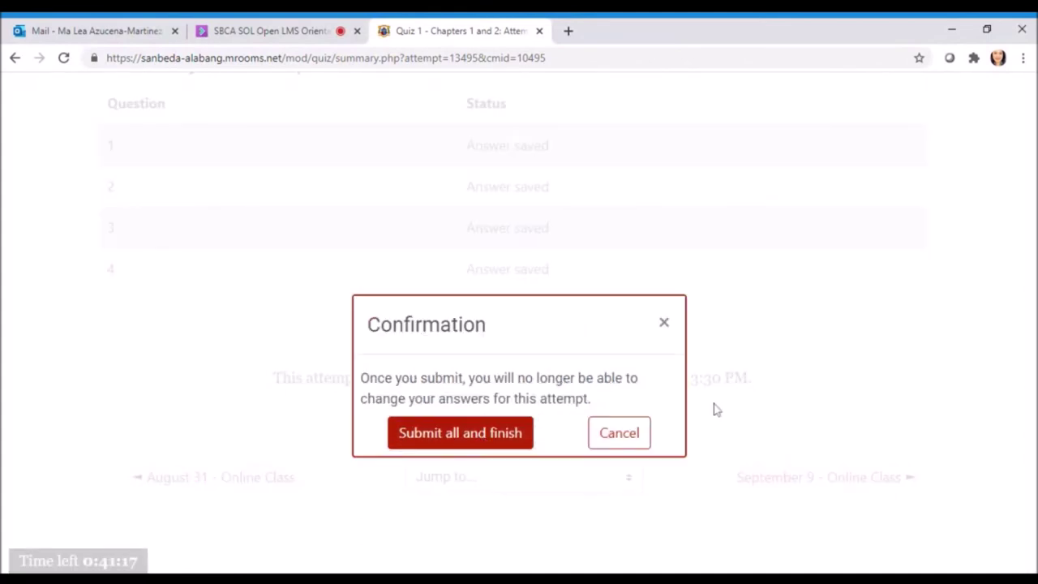
left_click(509, 445)
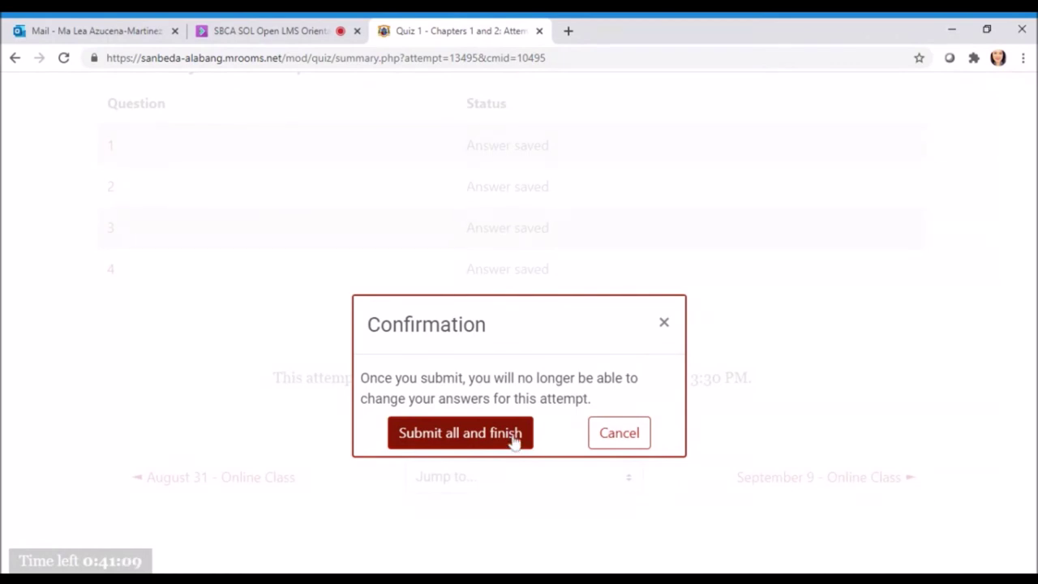
left_click(512, 442)
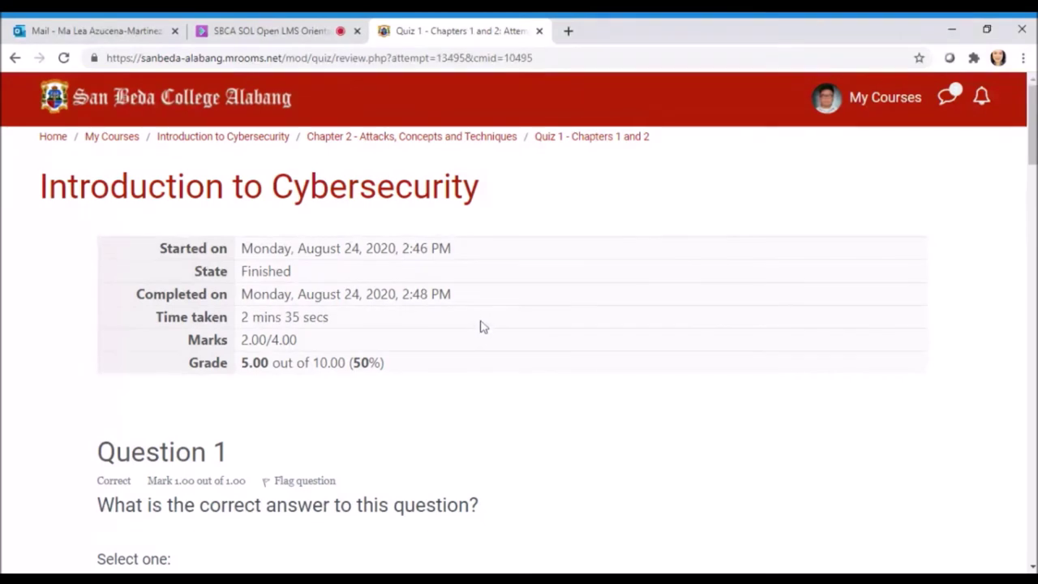
Review the marked and correct answers for Questions 1–4, then finish the review
scroll(482, 324, "down", 3)
scroll(190, 300, "down", 8)
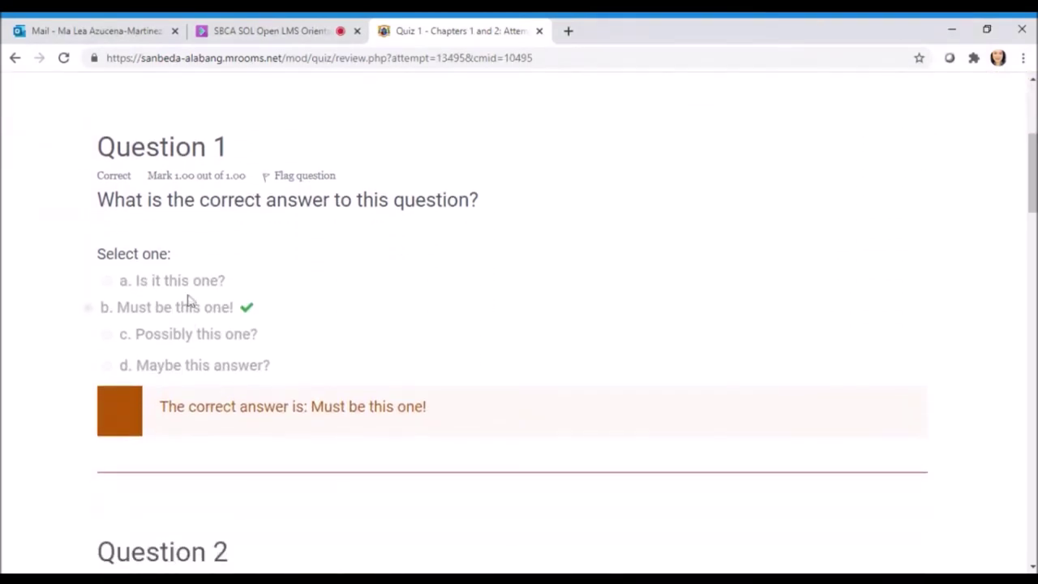
scroll(232, 359, "down", 3)
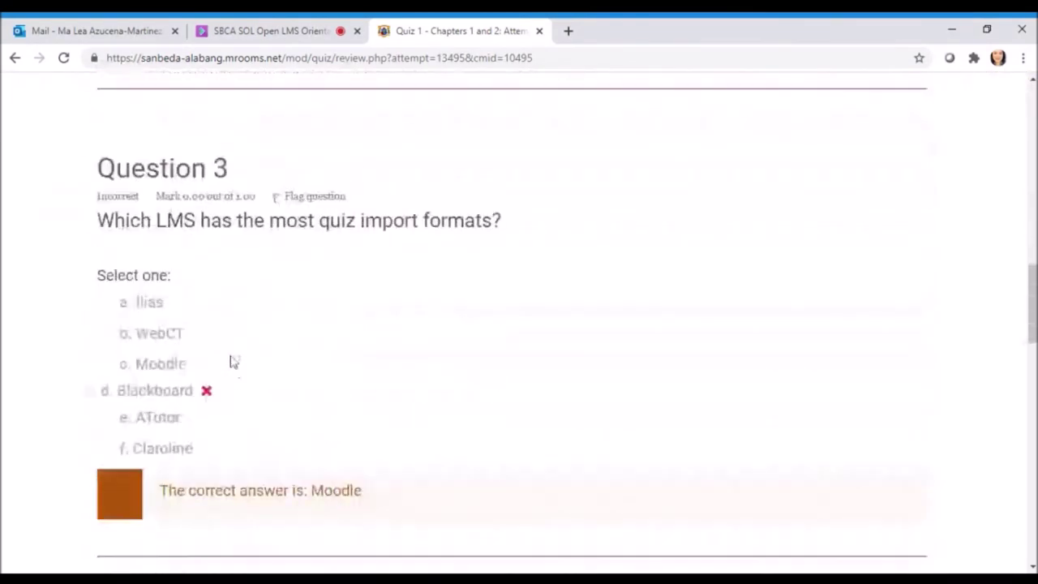
scroll(244, 361, "up", 14)
scroll(255, 365, "down", 2)
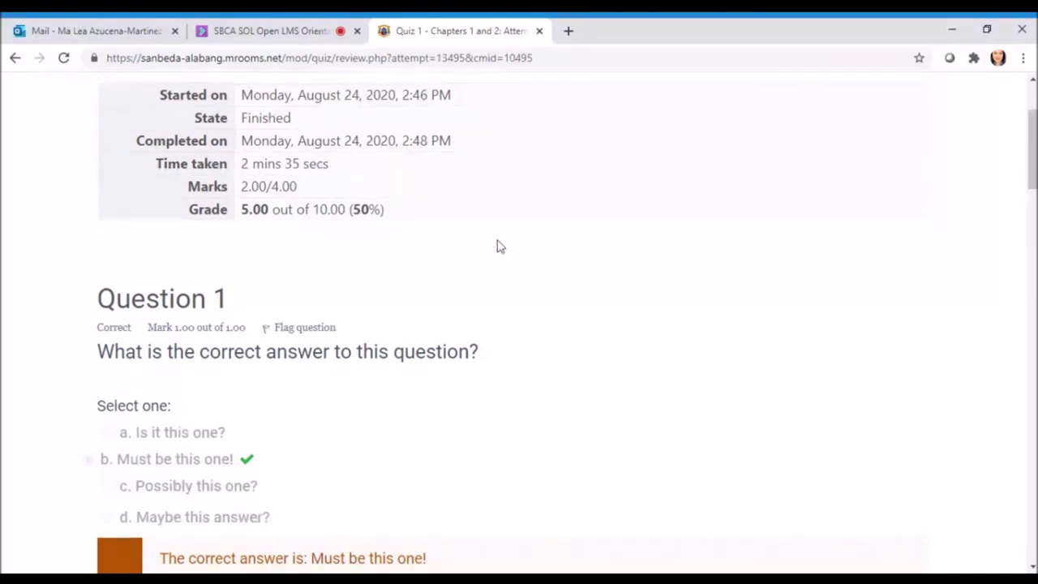
scroll(234, 274, "down", 3)
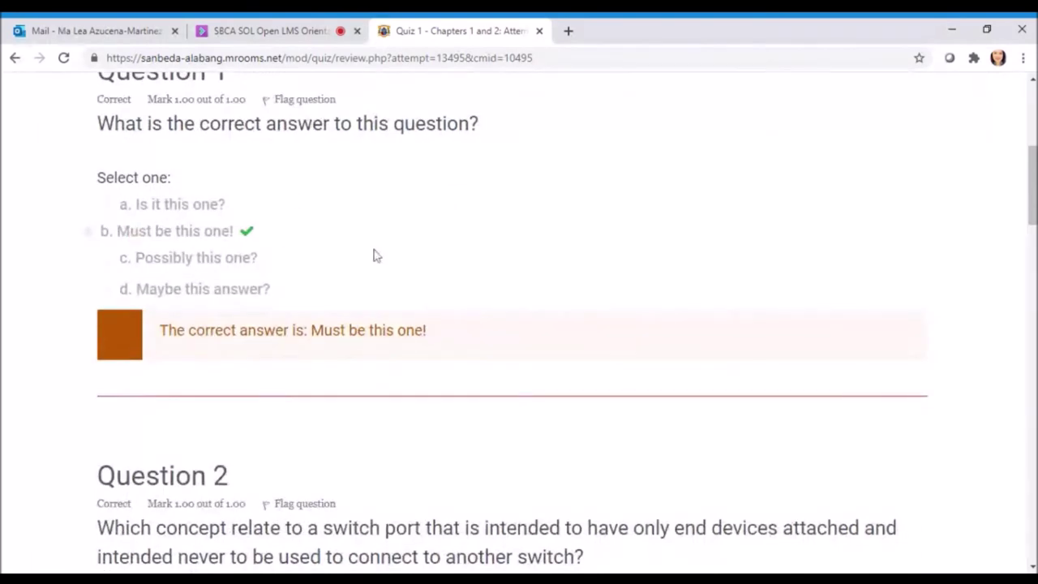
scroll(398, 259, "up", 2)
scroll(399, 258, "down", 5)
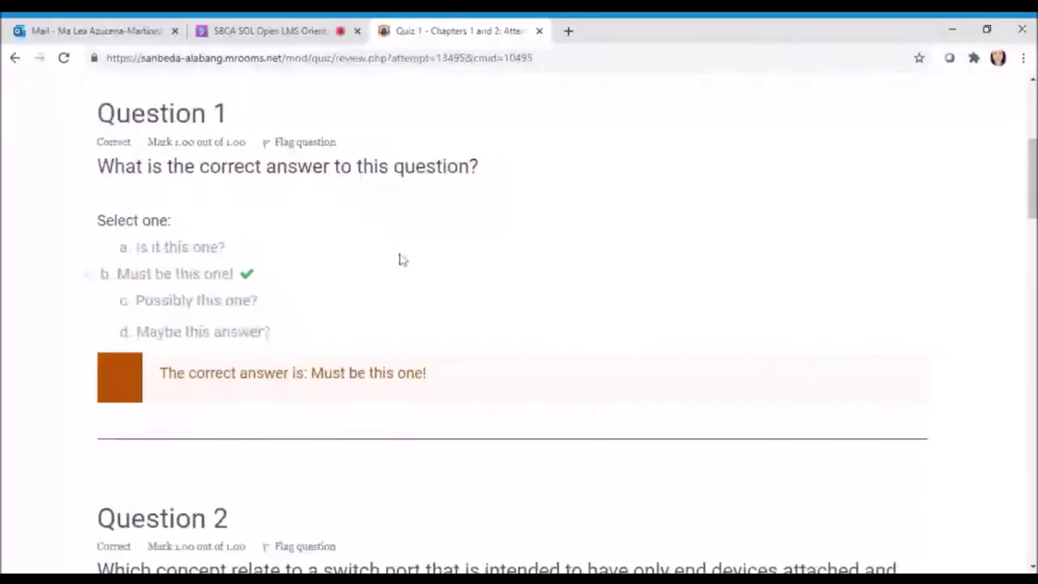
scroll(406, 258, "down", 6)
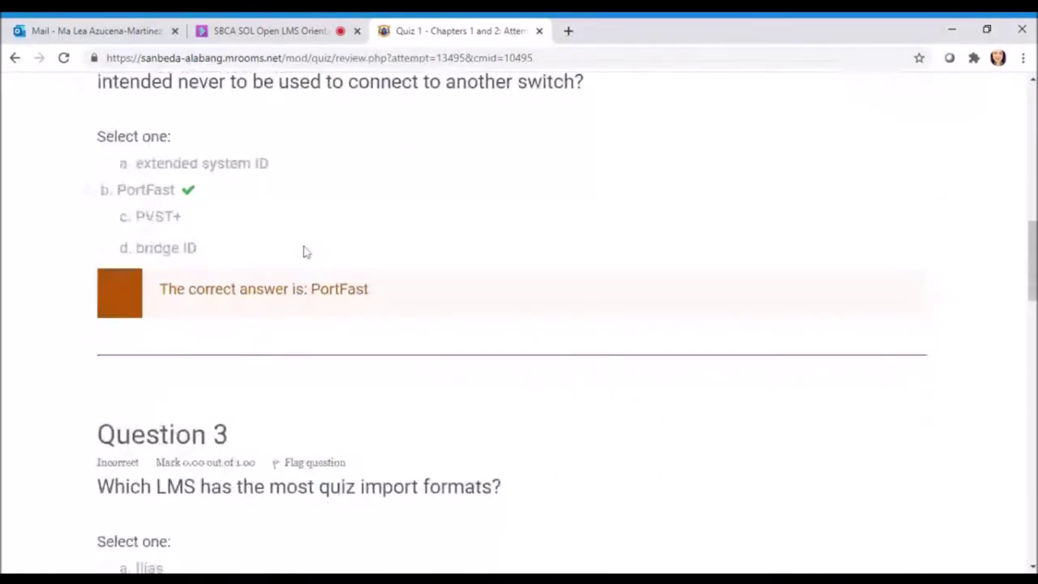
scroll(306, 252, "down", 7)
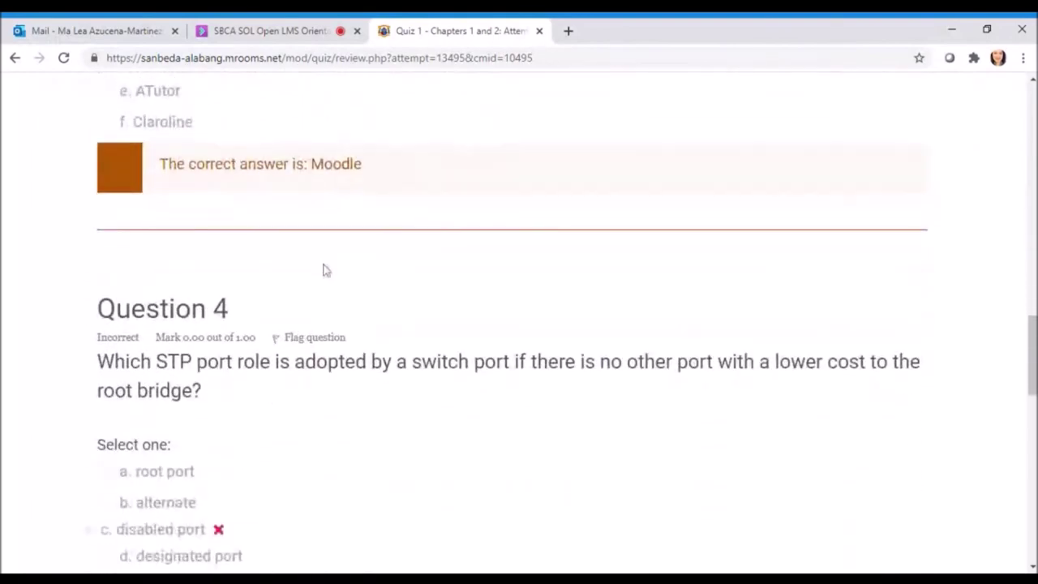
scroll(232, 352, "down", 2)
scroll(243, 341, "up", 4)
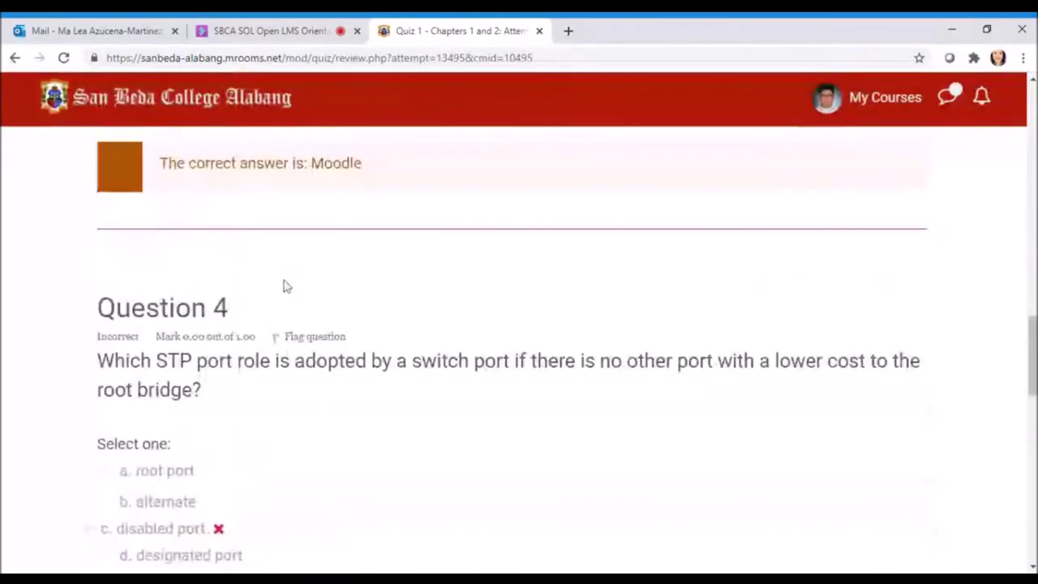
scroll(324, 292, "down", 2)
scroll(389, 296, "down", 2)
scroll(387, 293, "up", 8)
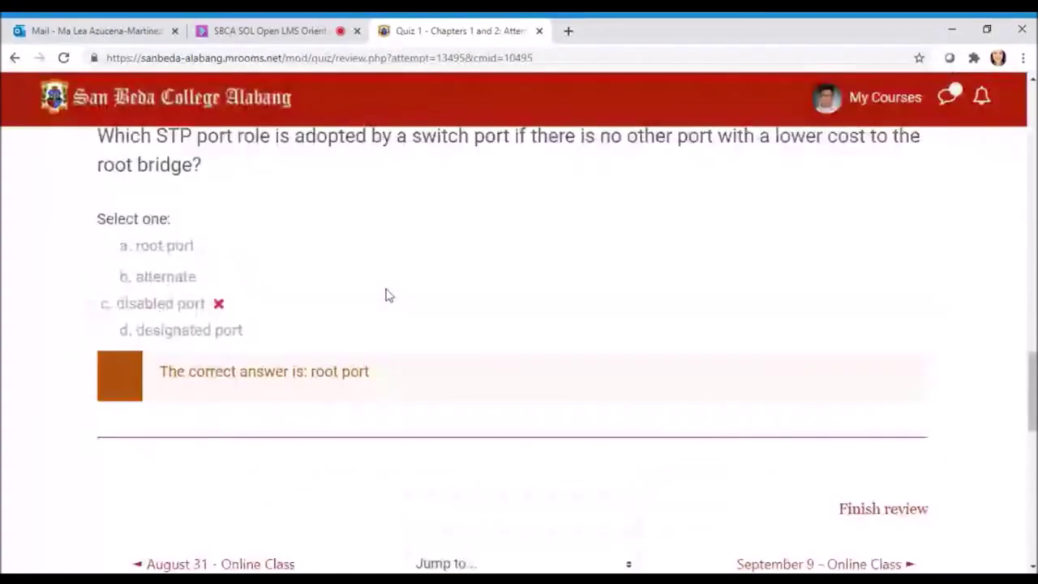
scroll(385, 293, "up", 4)
scroll(718, 268, "down", 8)
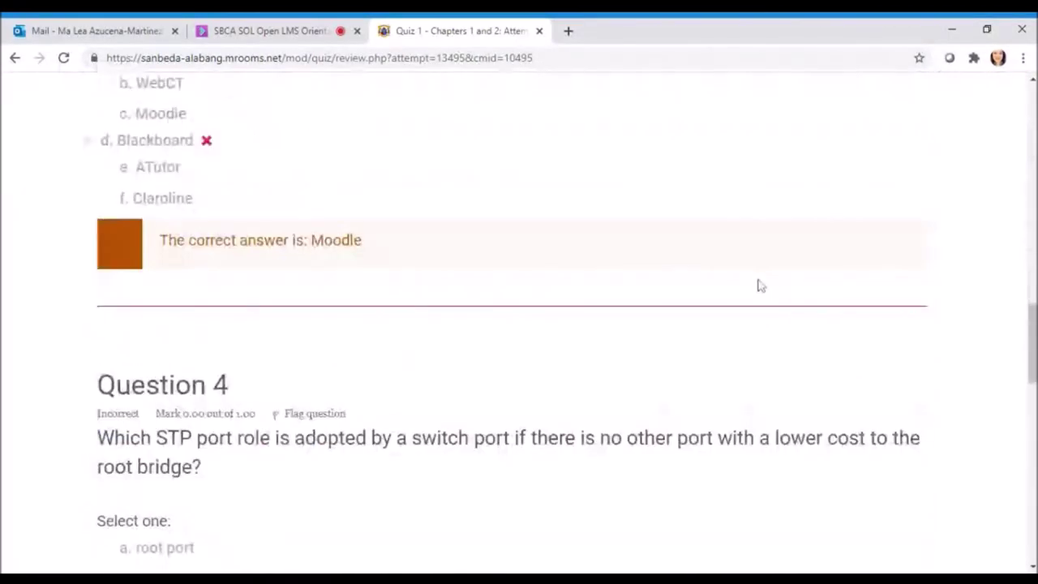
scroll(815, 295, "up", 6)
scroll(818, 297, "up", 10)
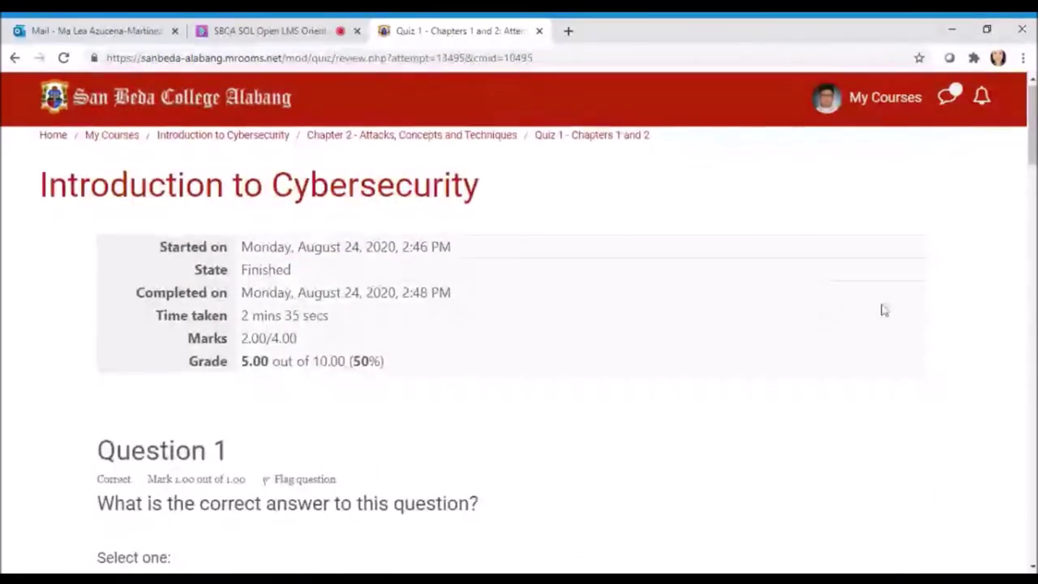
scroll(888, 324, "down", 10)
scroll(892, 340, "down", 8)
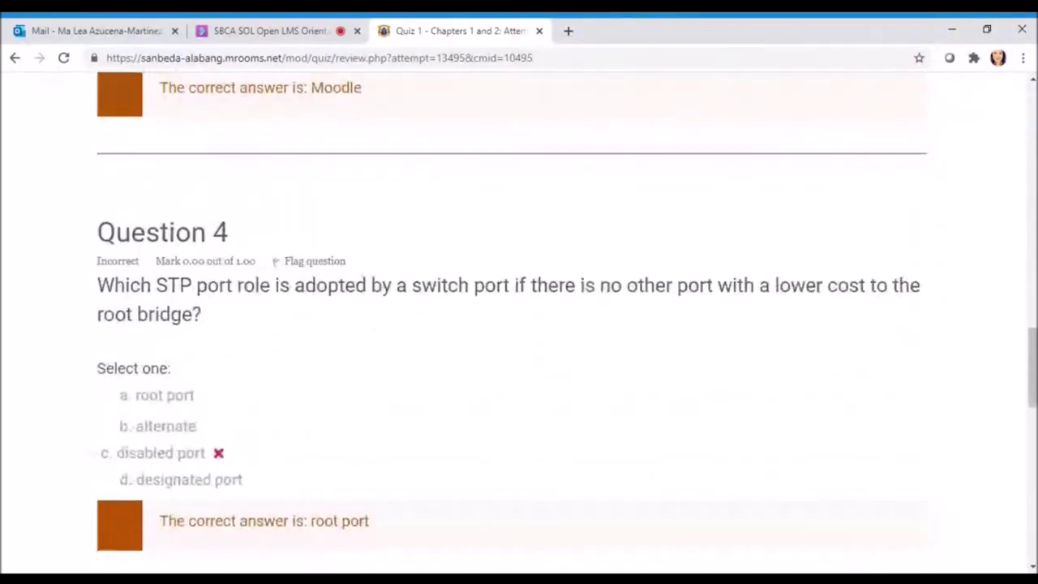
scroll(906, 371, "down", 3)
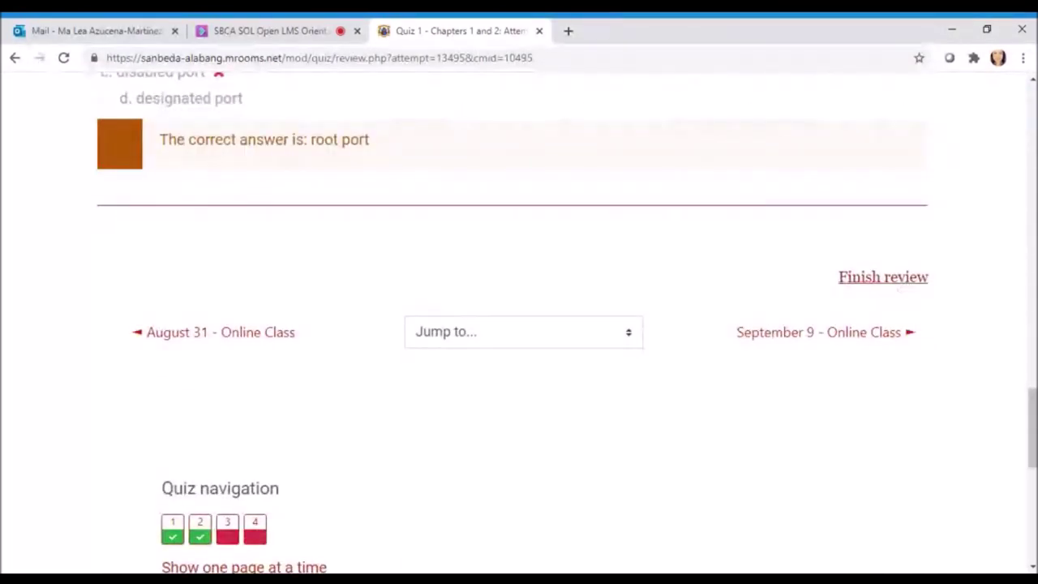
left_click(891, 277)
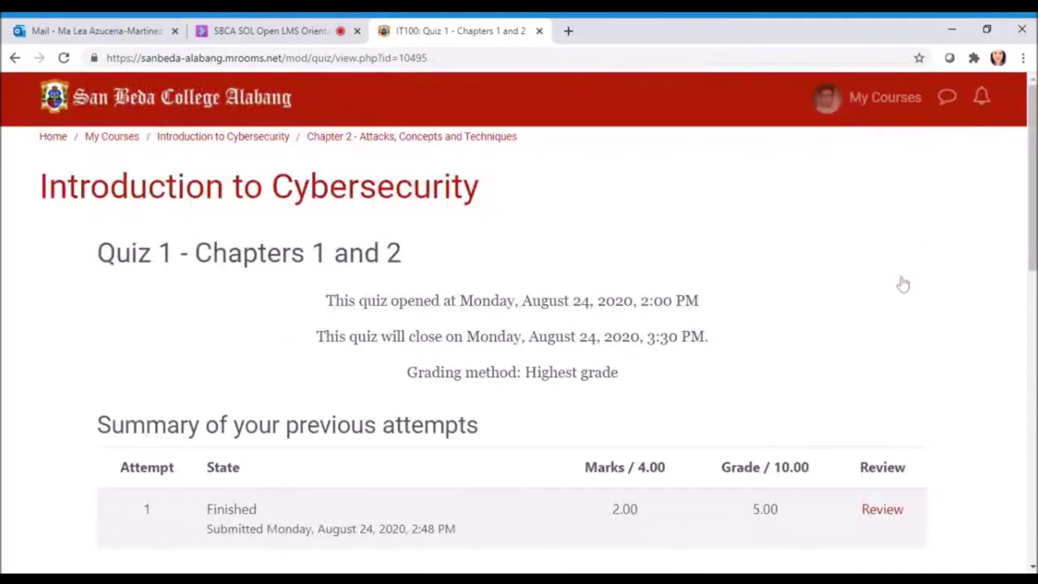
scroll(831, 244, "down", 2)
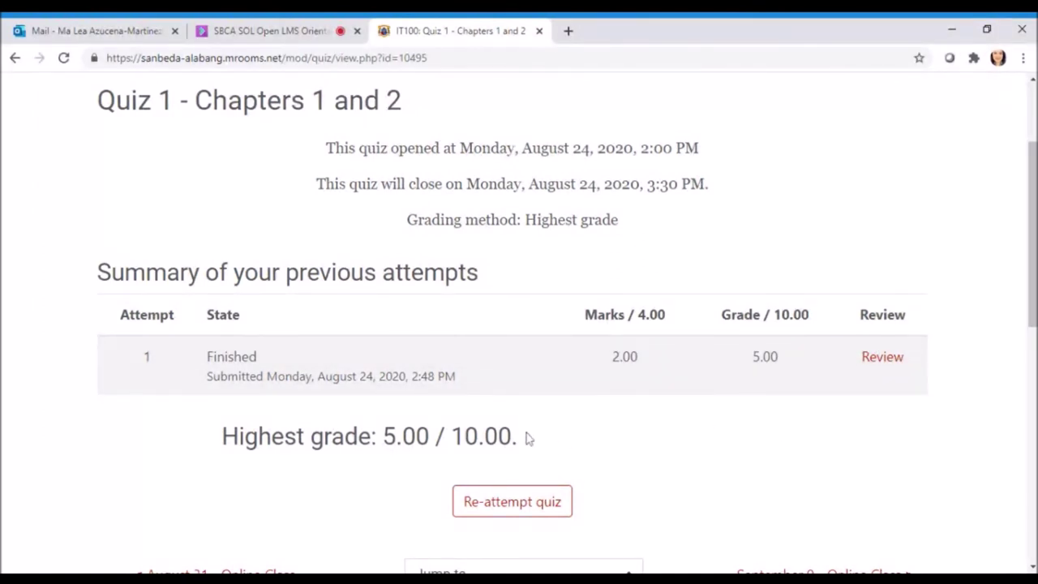
scroll(559, 417, "down", 1)
scroll(572, 407, "up", 2)
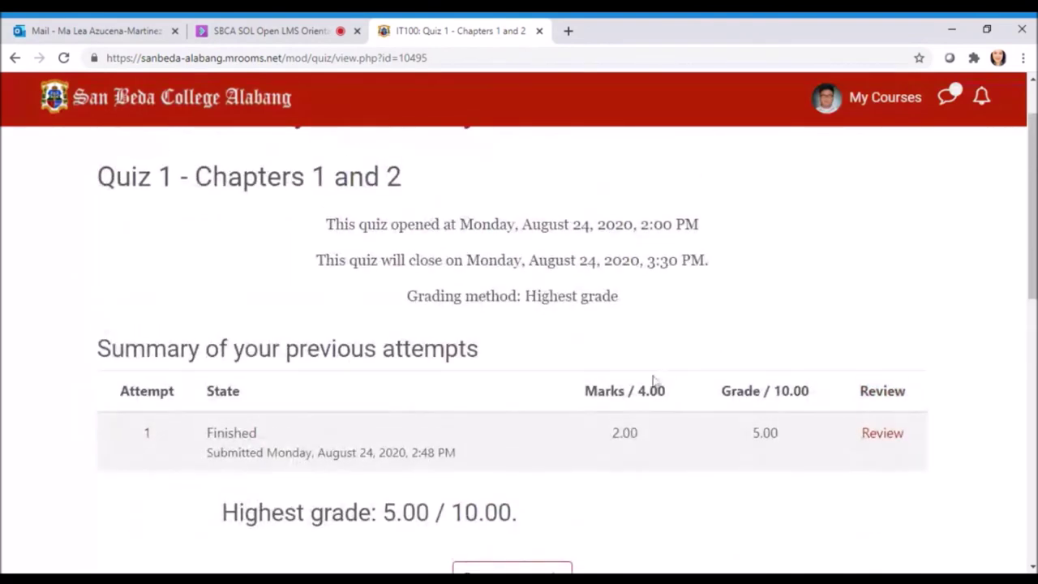
scroll(664, 377, "down", 1)
scroll(683, 357, "down", 4)
scroll(683, 359, "up", 3)
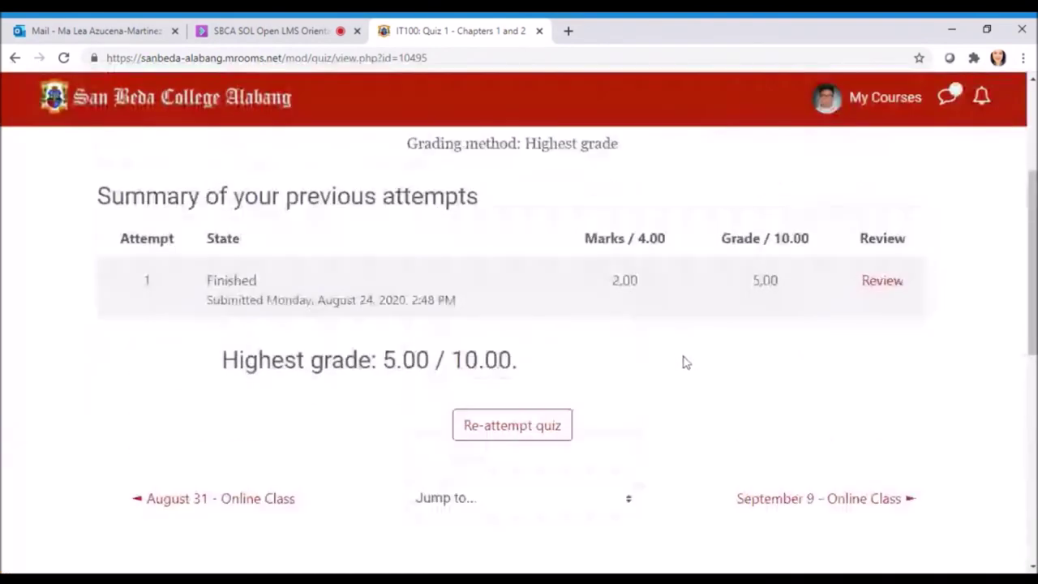
scroll(421, 304, "up", 3)
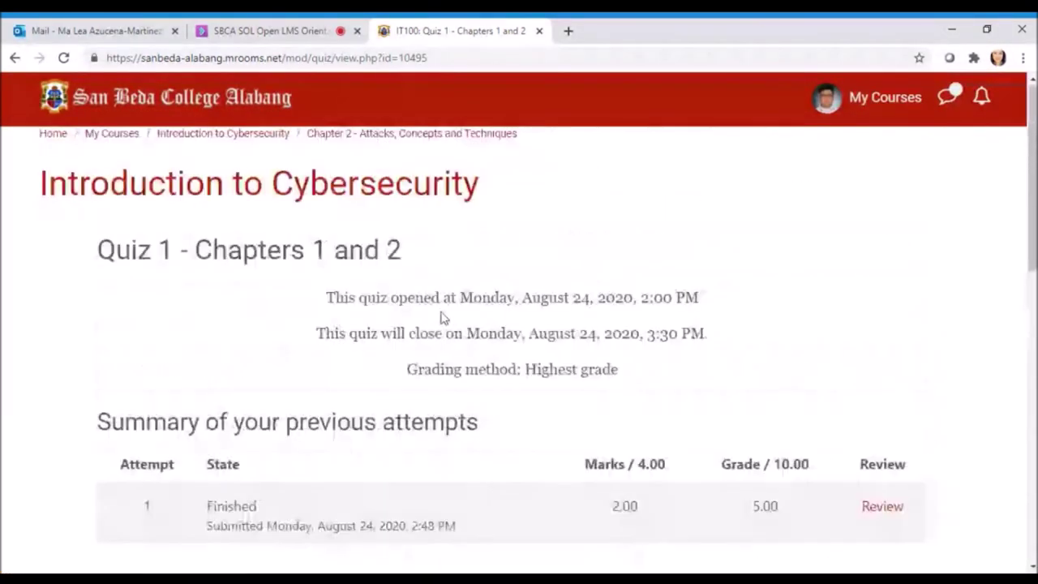
left_click(251, 141)
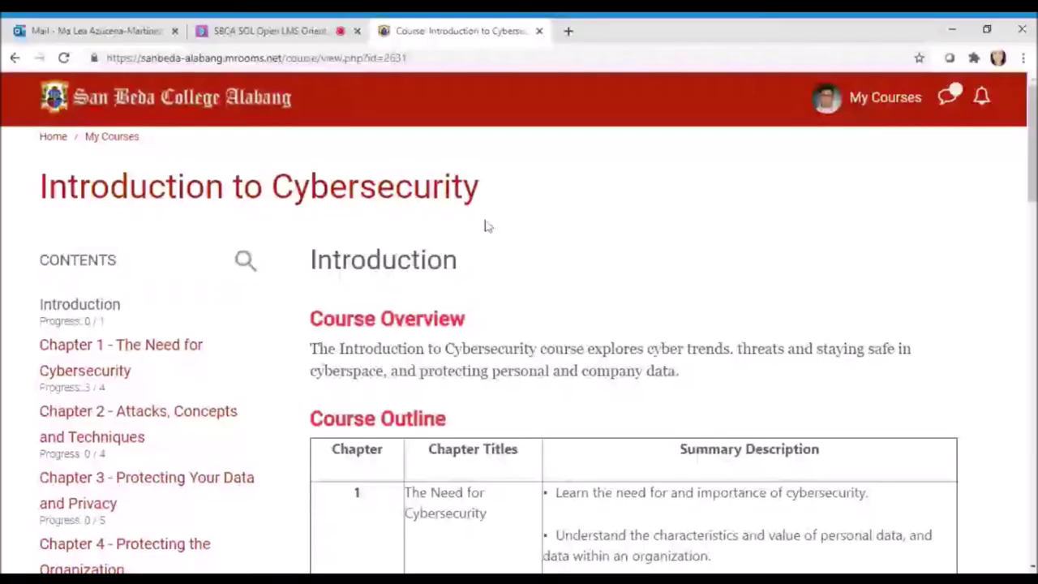
Open My Courses and select the Introduction to Cybersecurity course card
left_click(885, 97)
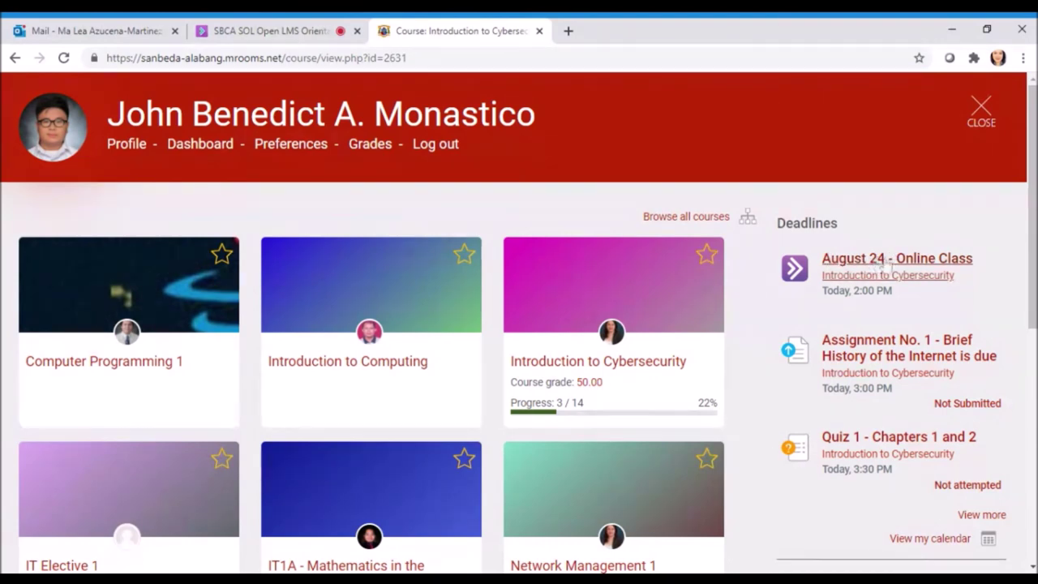
left_click(590, 360)
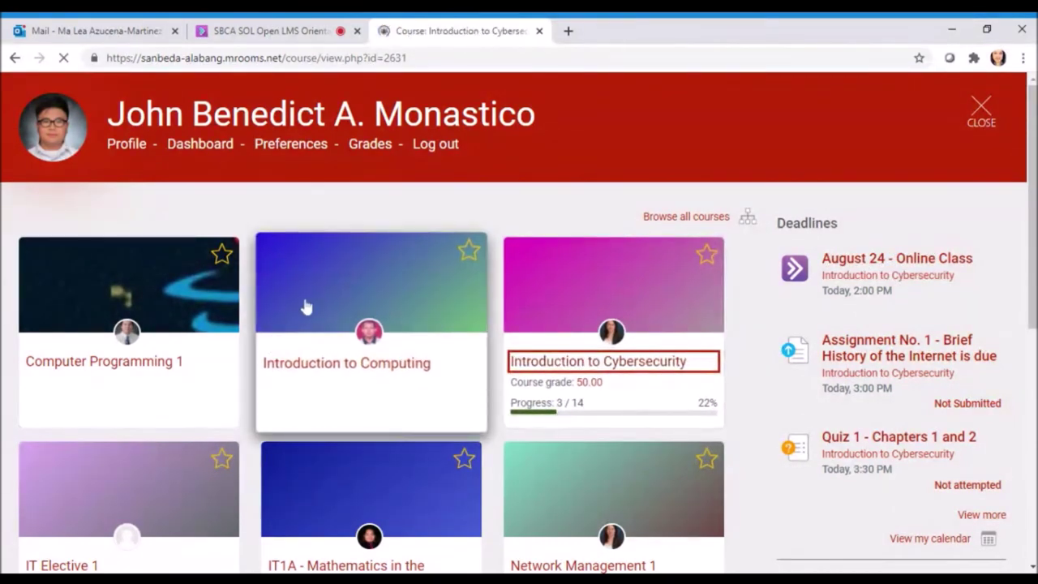
Open and browse the Chapter 1 - The Need for Cybersecurity section
scroll(304, 300, "down", 2)
scroll(203, 292, "down", 1)
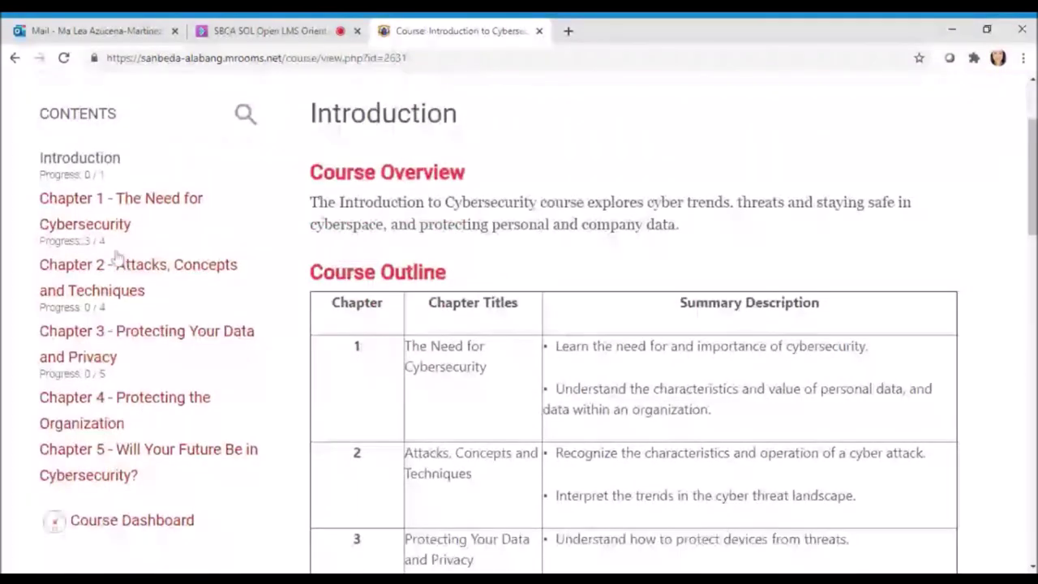
scroll(365, 243, "down", 10)
scroll(527, 287, "down", 1)
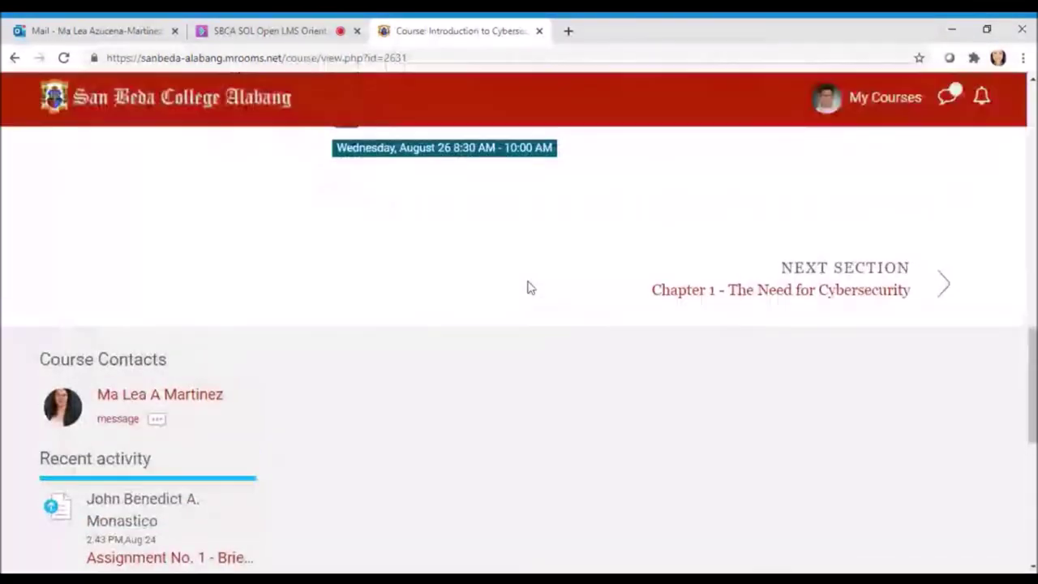
scroll(528, 287, "up", 3)
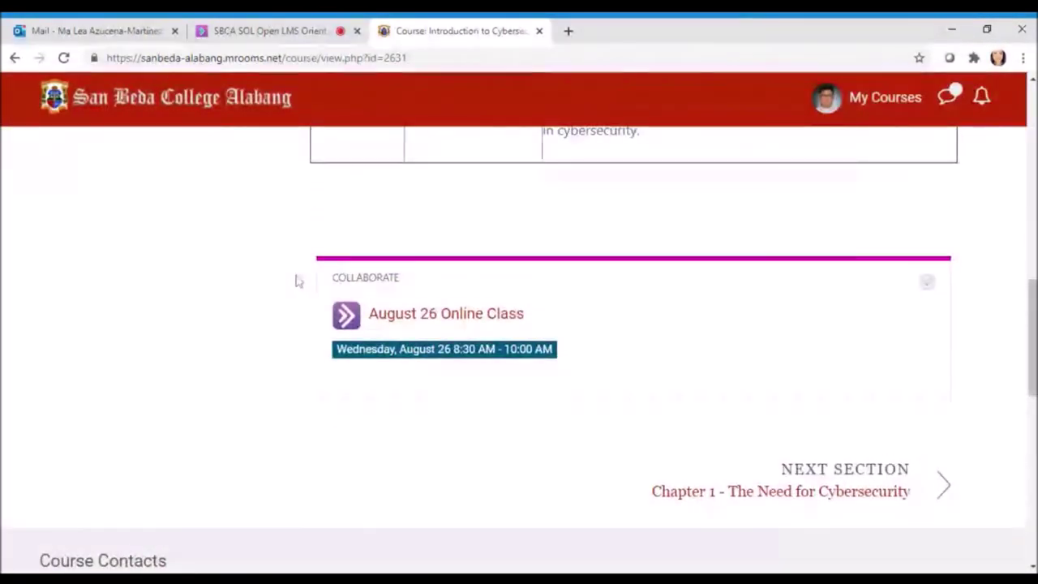
scroll(335, 289, "up", 15)
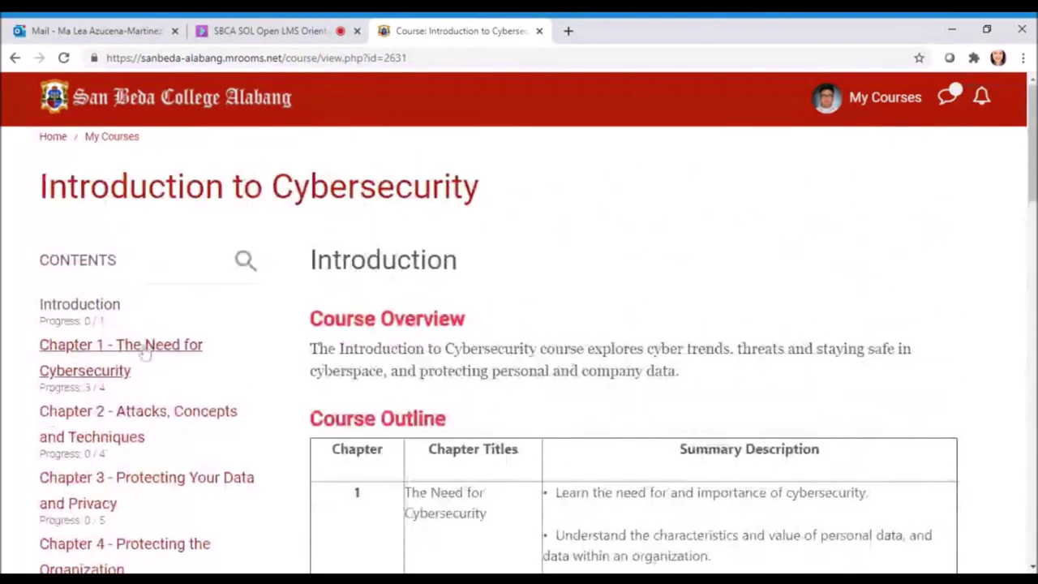
left_click(149, 347)
scroll(591, 303, "down", 6)
scroll(588, 312, "down", 8)
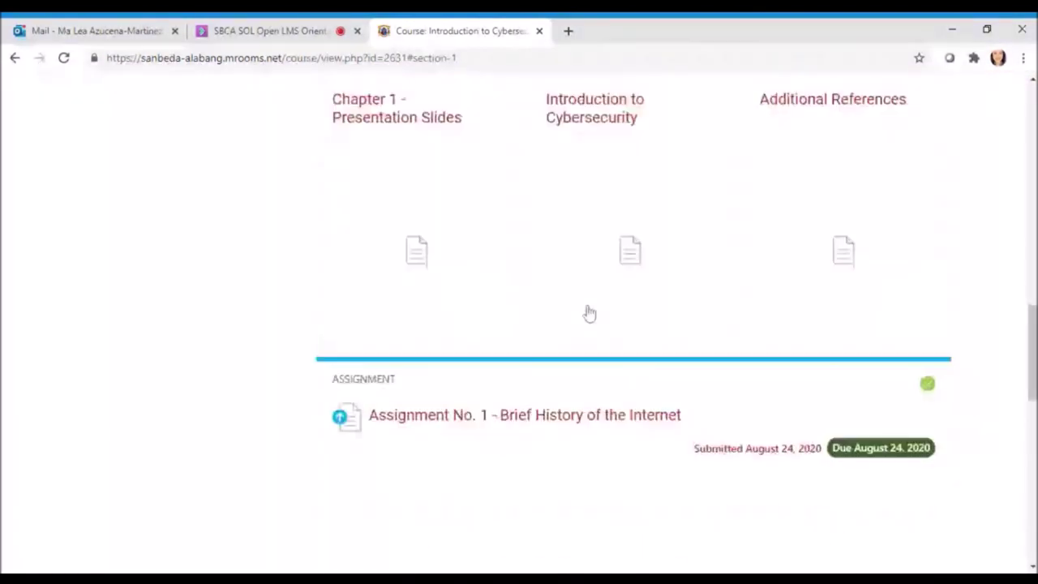
scroll(260, 278, "up", 10)
scroll(151, 235, "up", 10)
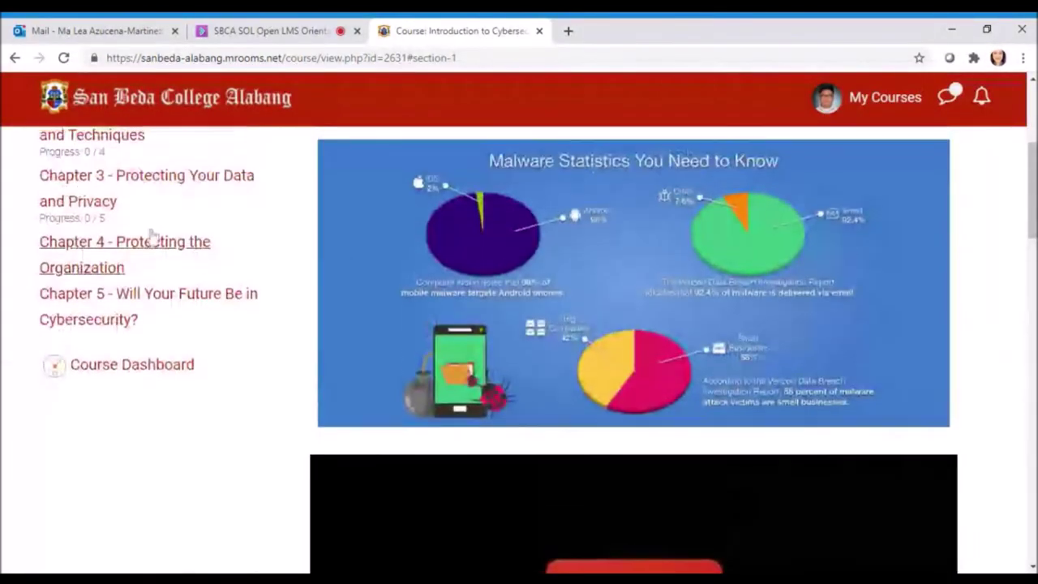
Go through Chapter 2 to Chapter 3 - Protecting Your Data and Privacy and open the August 24 - Online Class item
left_click(149, 411)
scroll(691, 328, "down", 8)
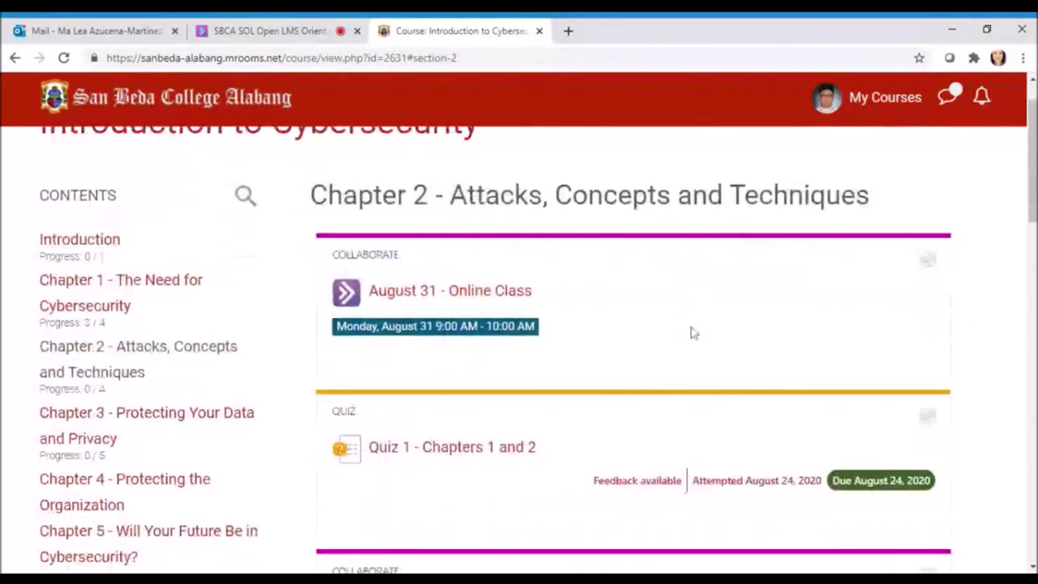
scroll(705, 325, "up", 10)
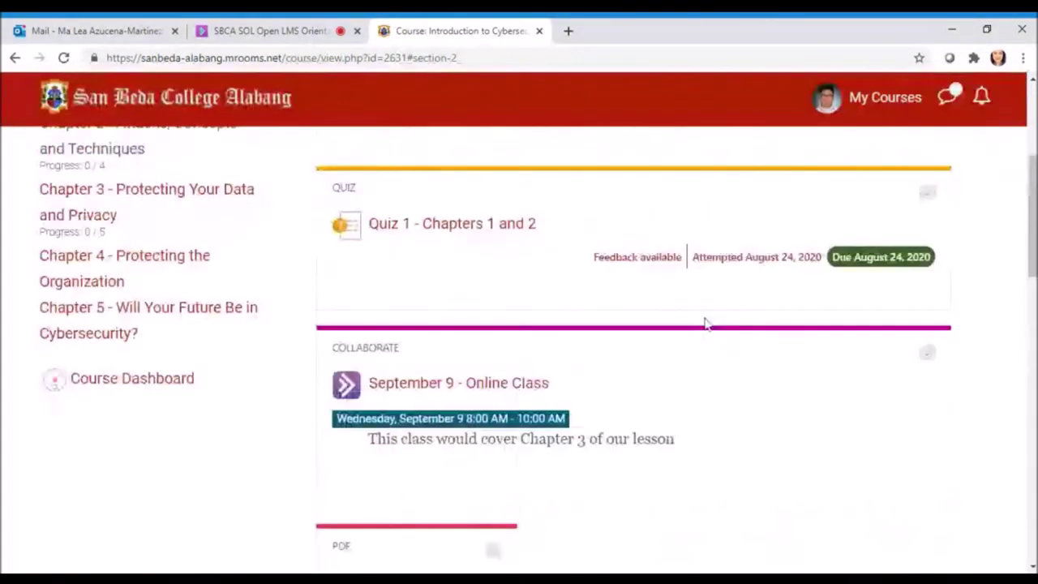
left_click(135, 478)
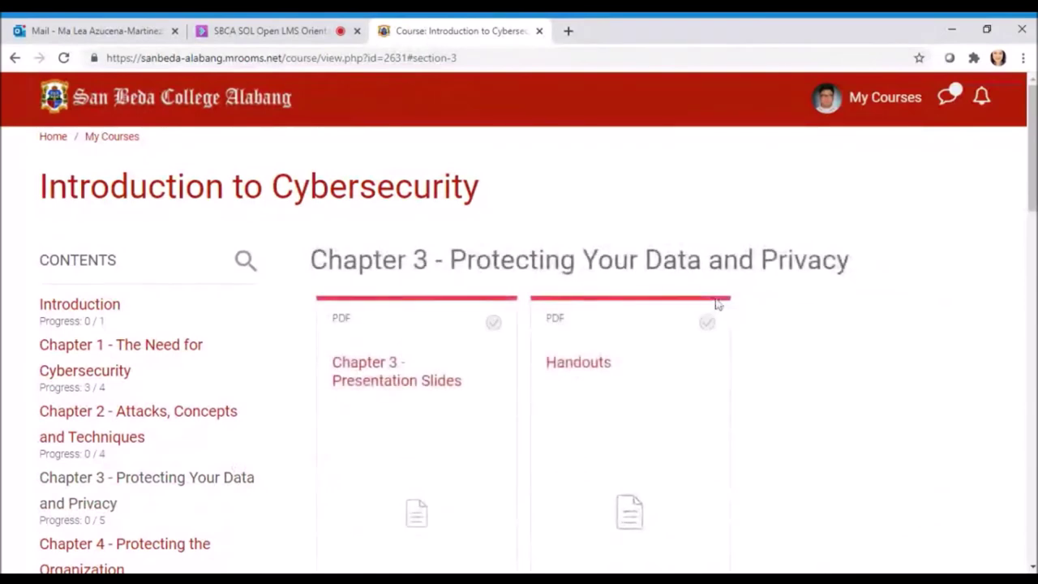
scroll(719, 309, "down", 8)
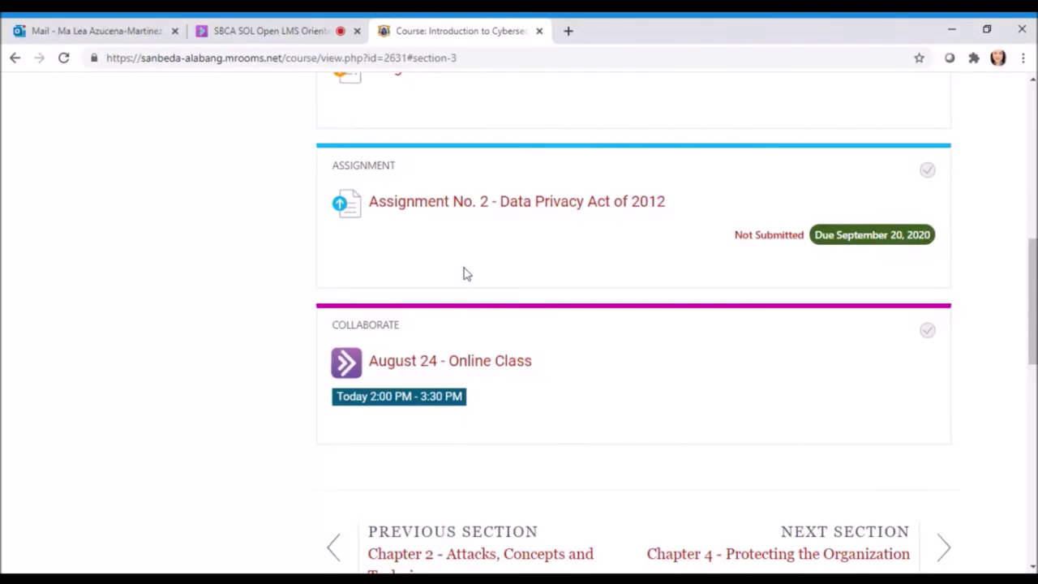
scroll(565, 278, "down", 1)
scroll(563, 278, "down", 3)
scroll(535, 273, "up", 2)
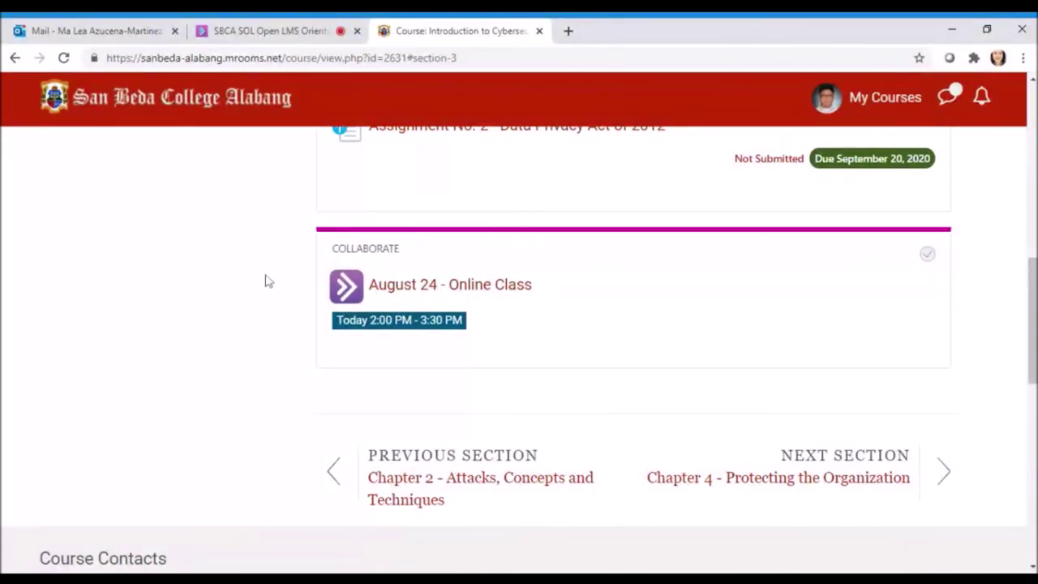
left_click(439, 293)
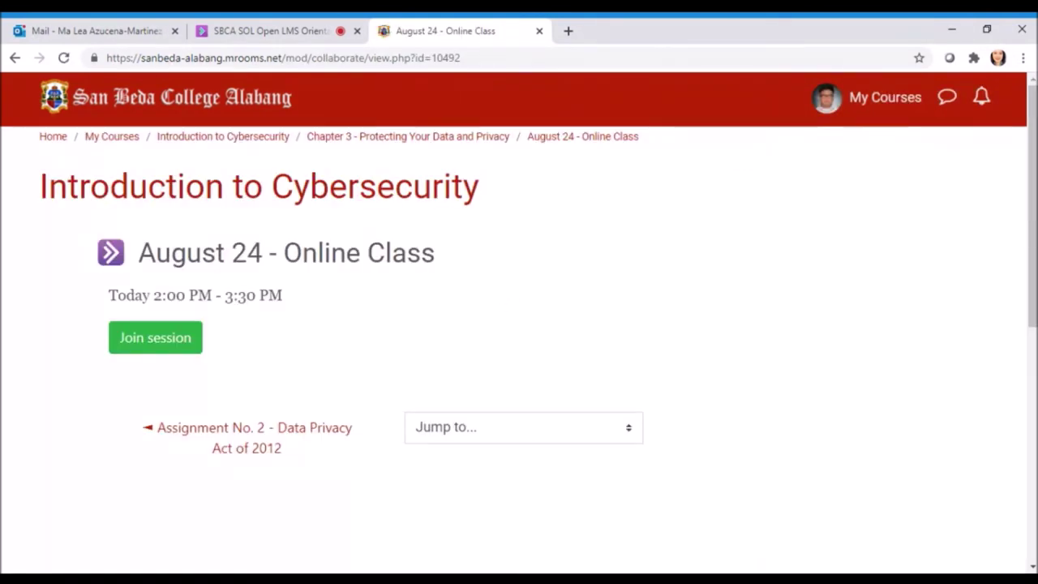
Scroll through the August 24 - Online Class session page
scroll(359, 327, "down", 2)
scroll(389, 321, "up", 2)
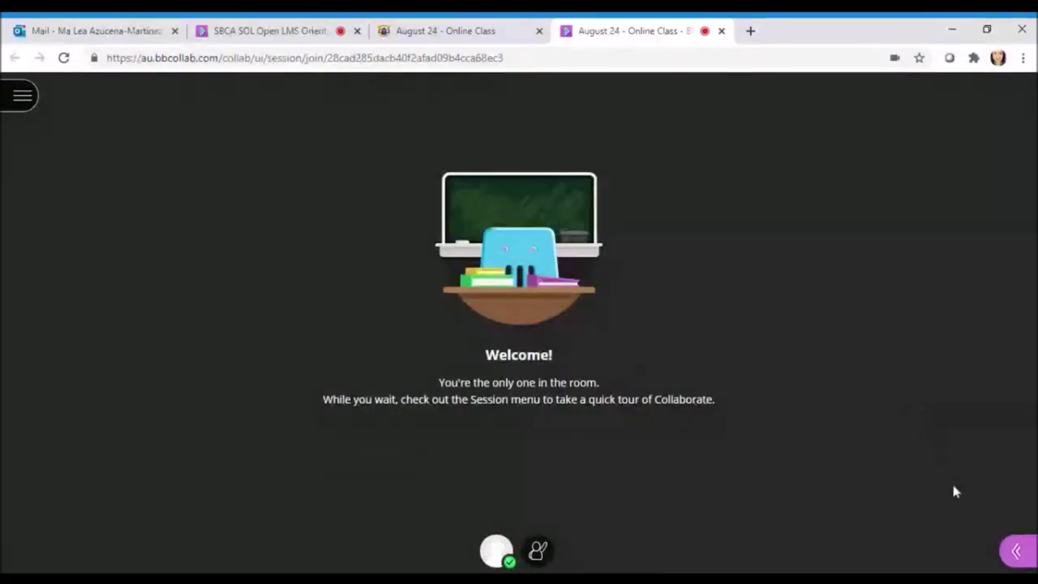
left_click(1016, 551)
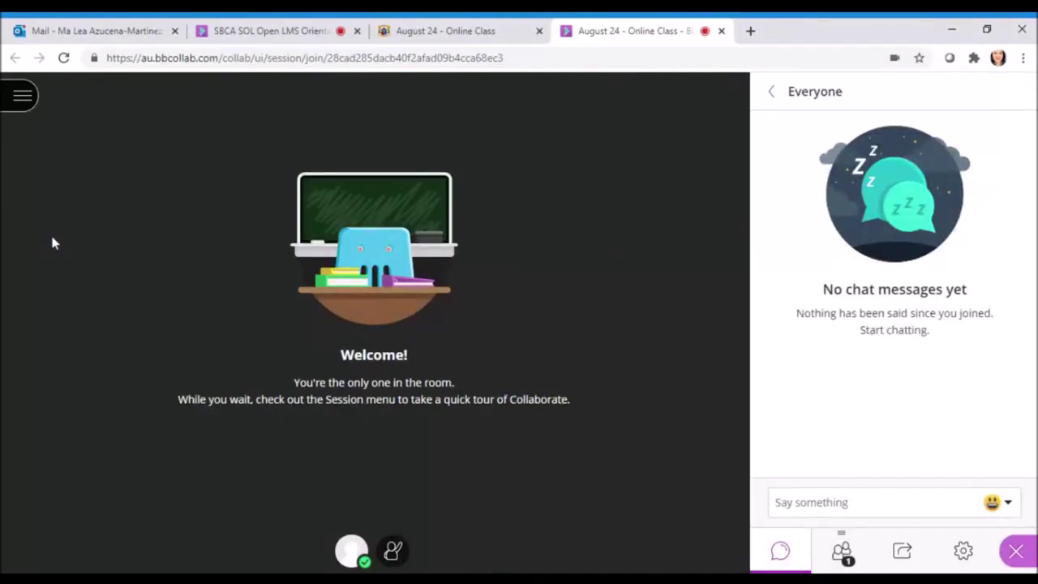
left_click(771, 91)
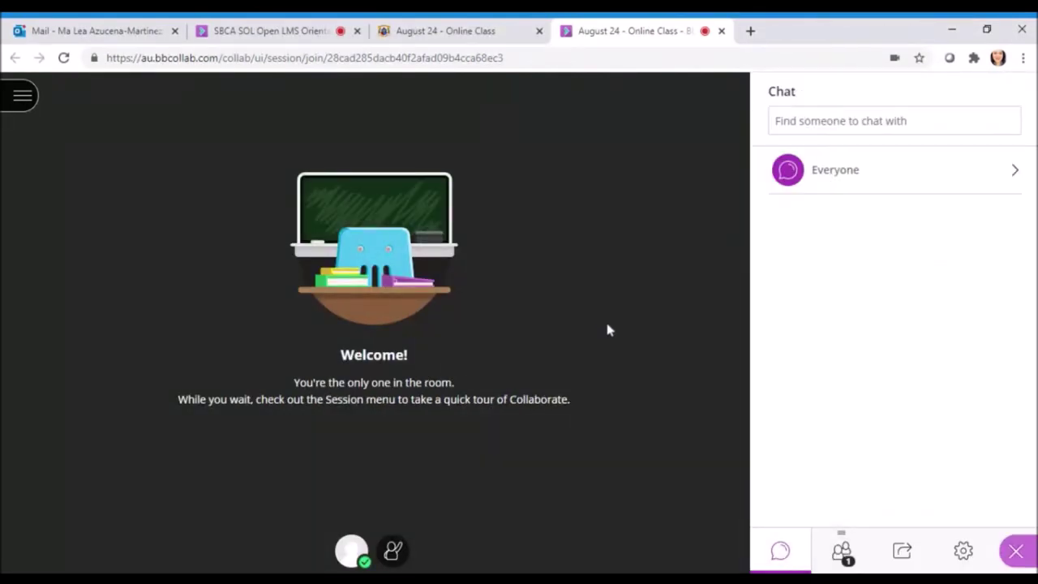
left_click(1016, 552)
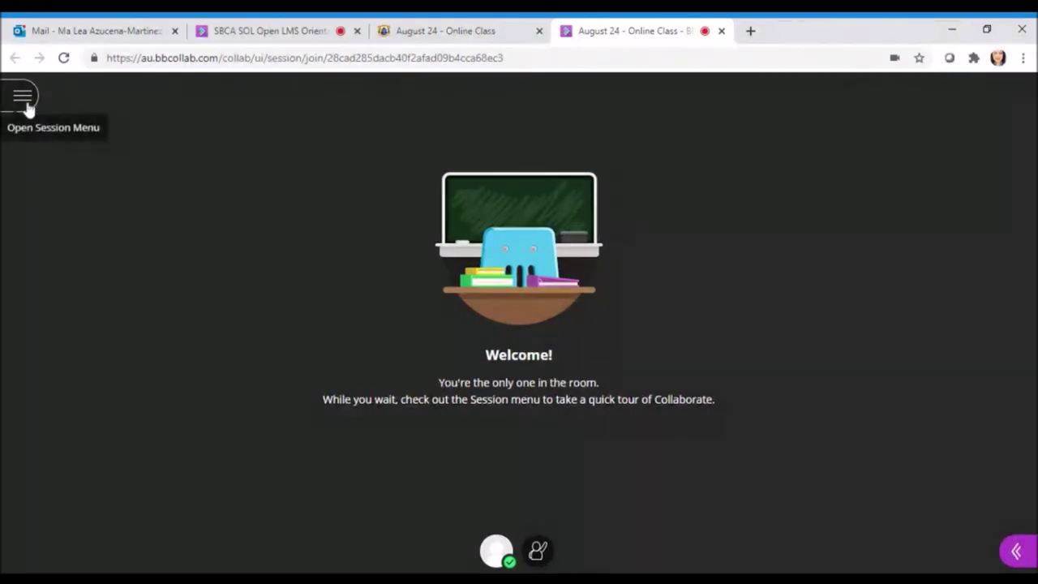
left_click(26, 105)
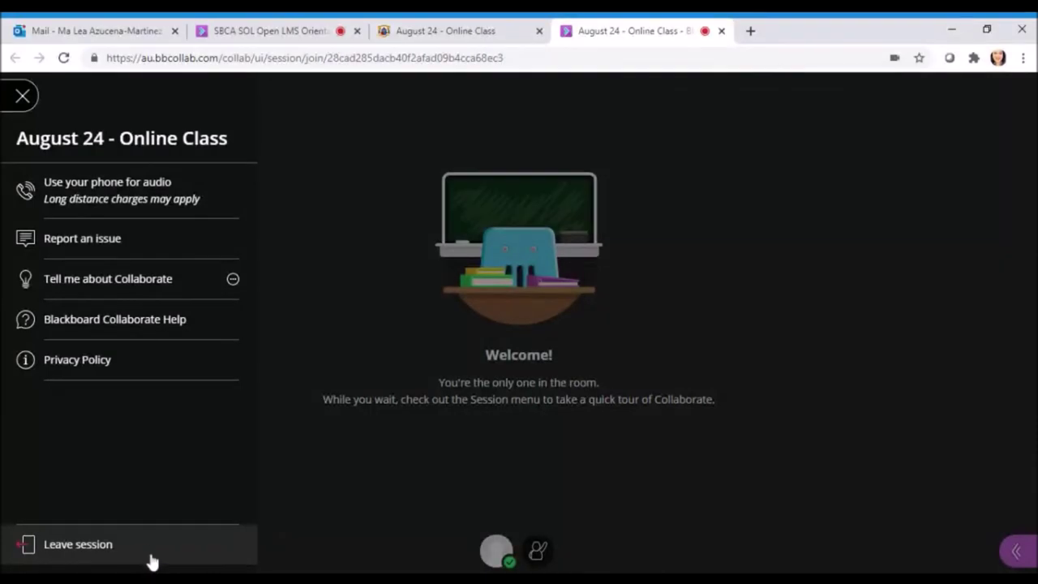
left_click(24, 94)
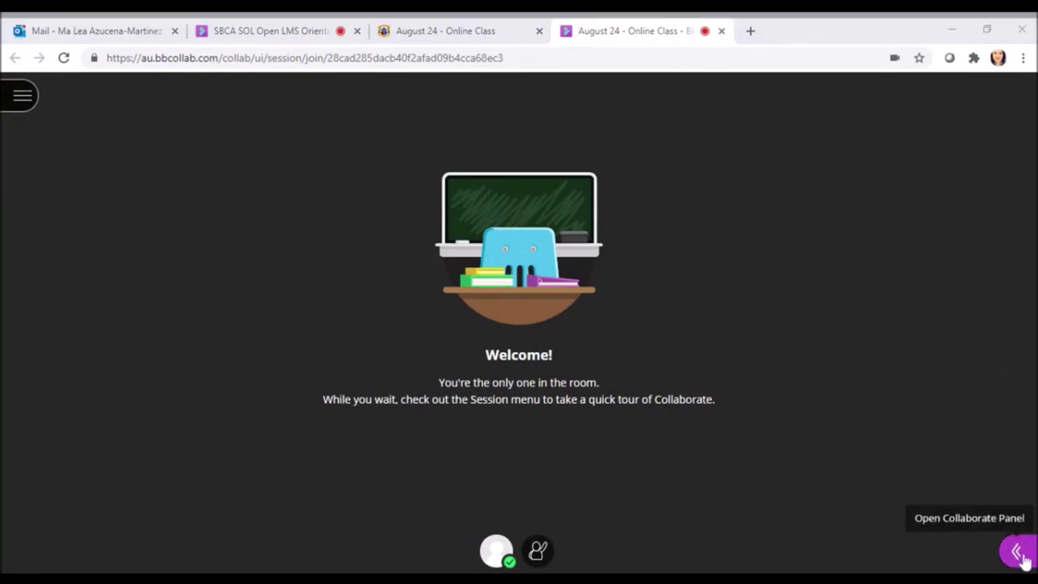
left_click(1024, 559)
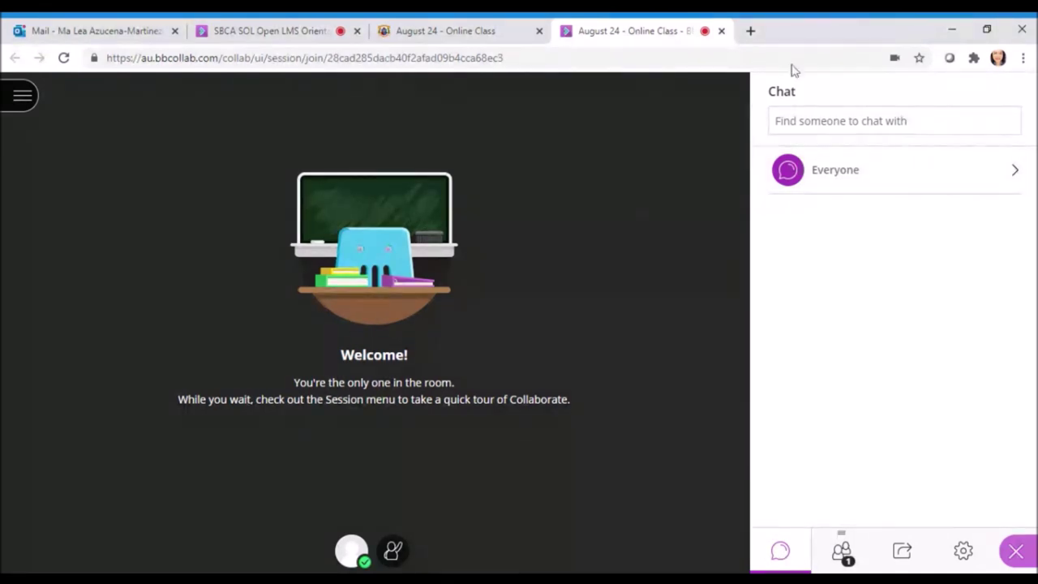
left_click(843, 555)
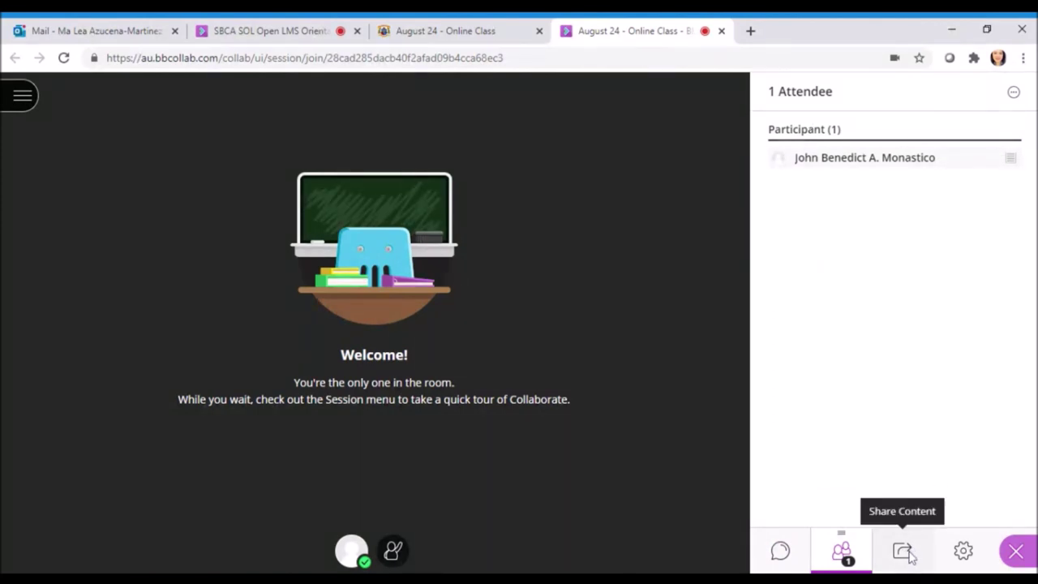
left_click(911, 556)
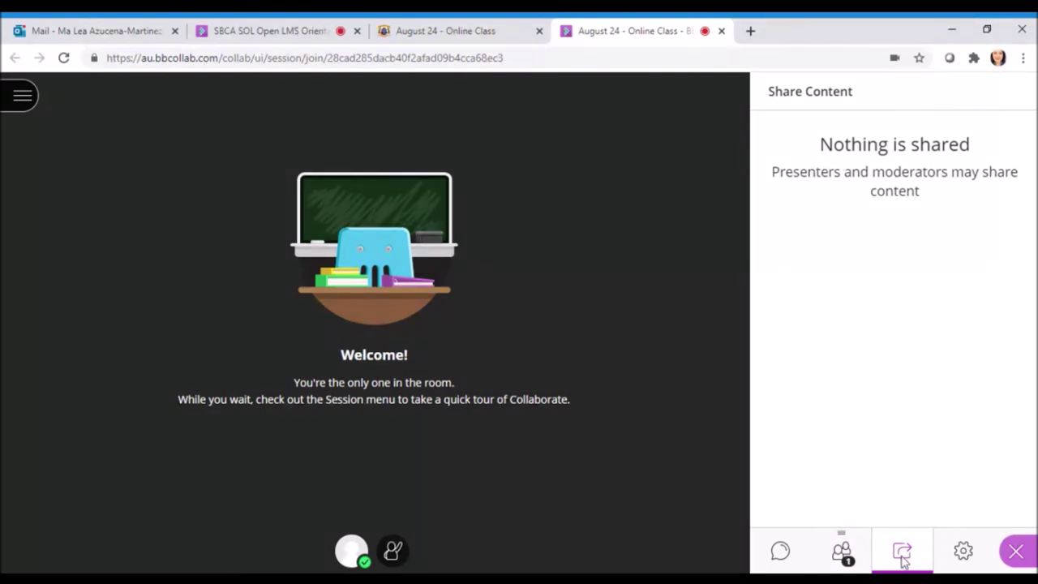
left_click(963, 551)
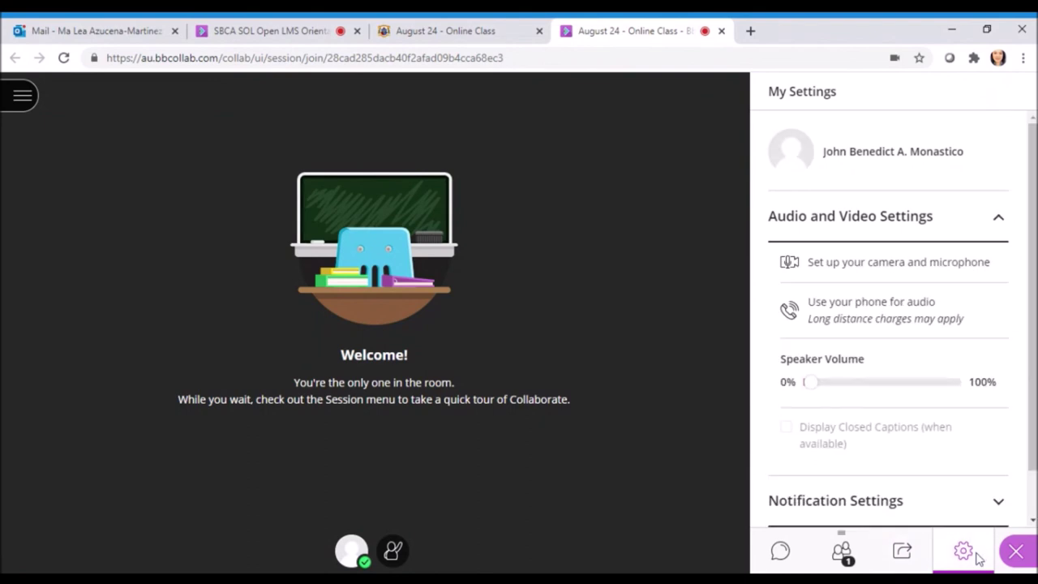
left_click(998, 218)
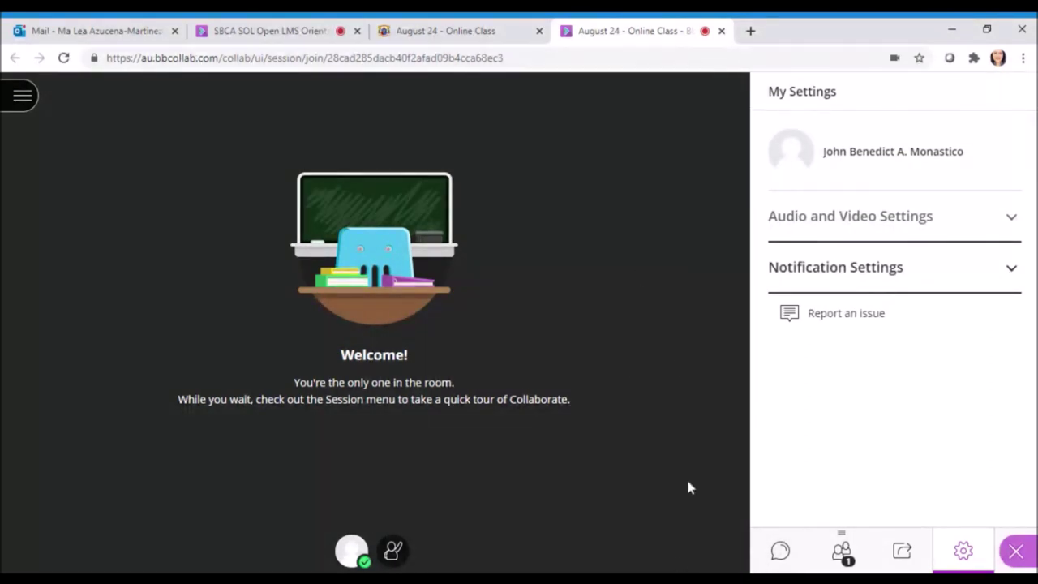
left_click(1015, 552)
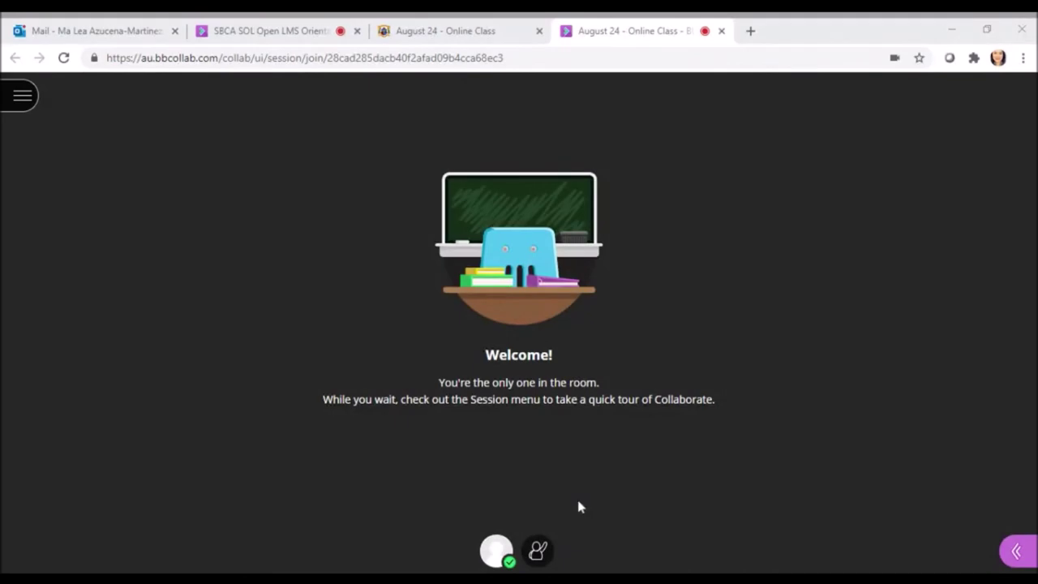
Set then clear the Happy feedback status, and show the Attendees list in the Collaborate panel
left_click(497, 553)
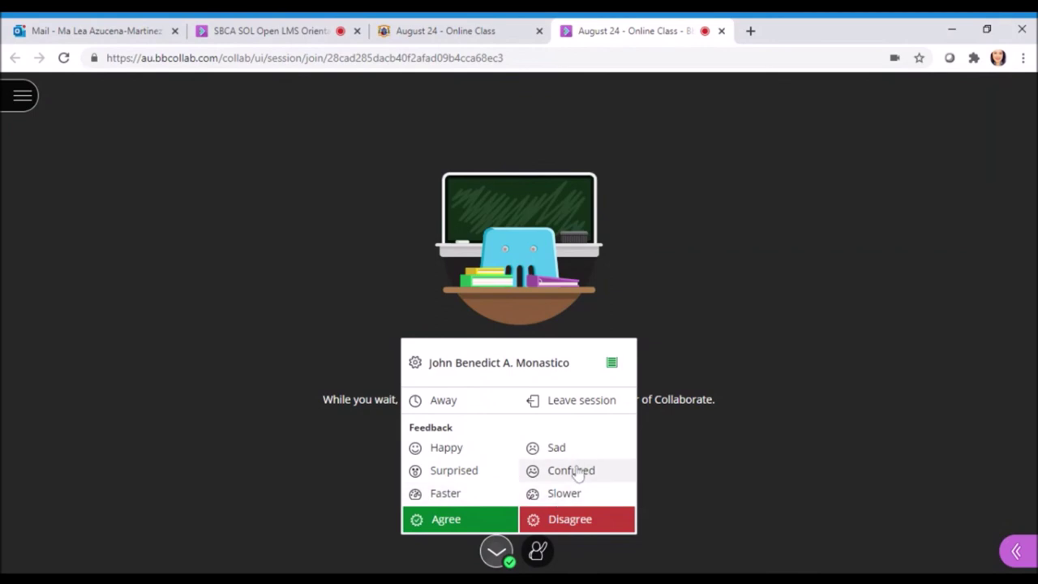
left_click(503, 450)
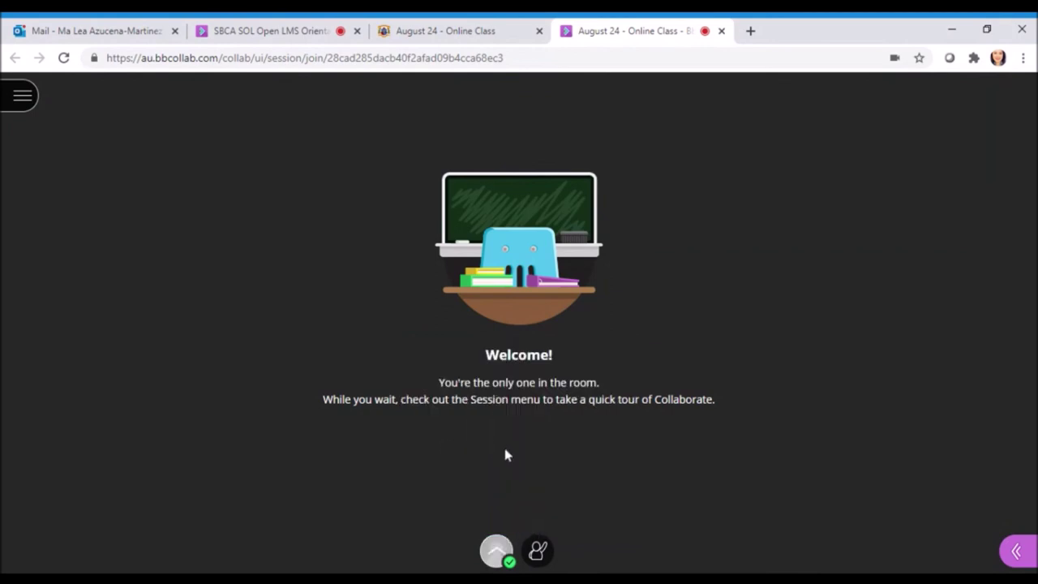
left_click(495, 550)
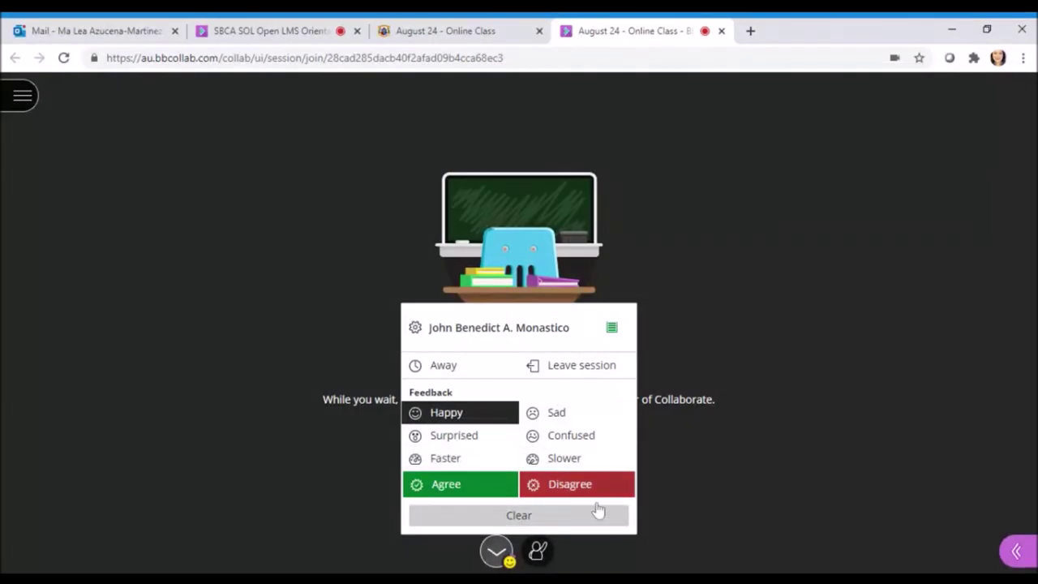
left_click(481, 491)
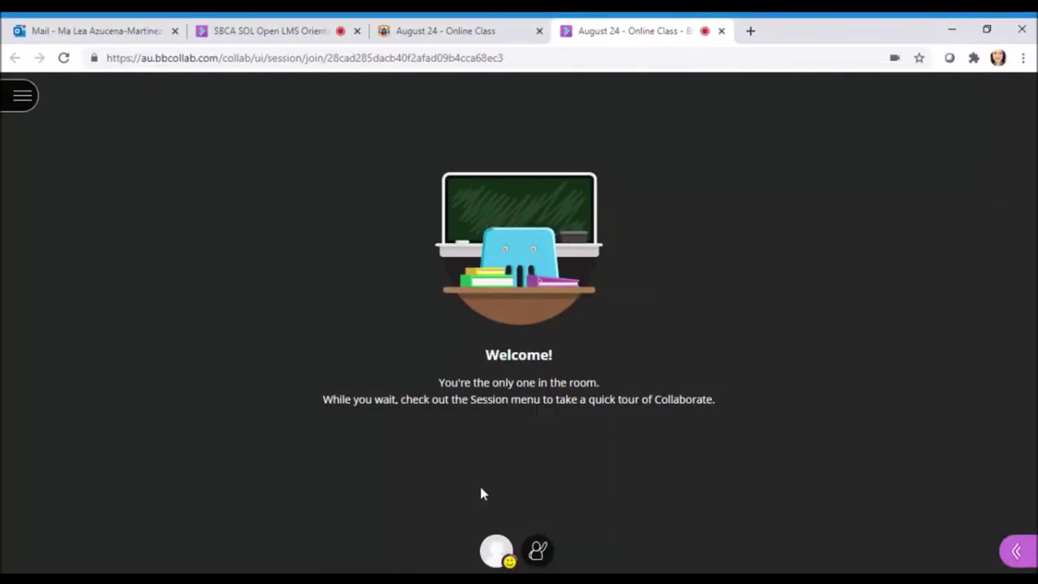
left_click(1016, 551)
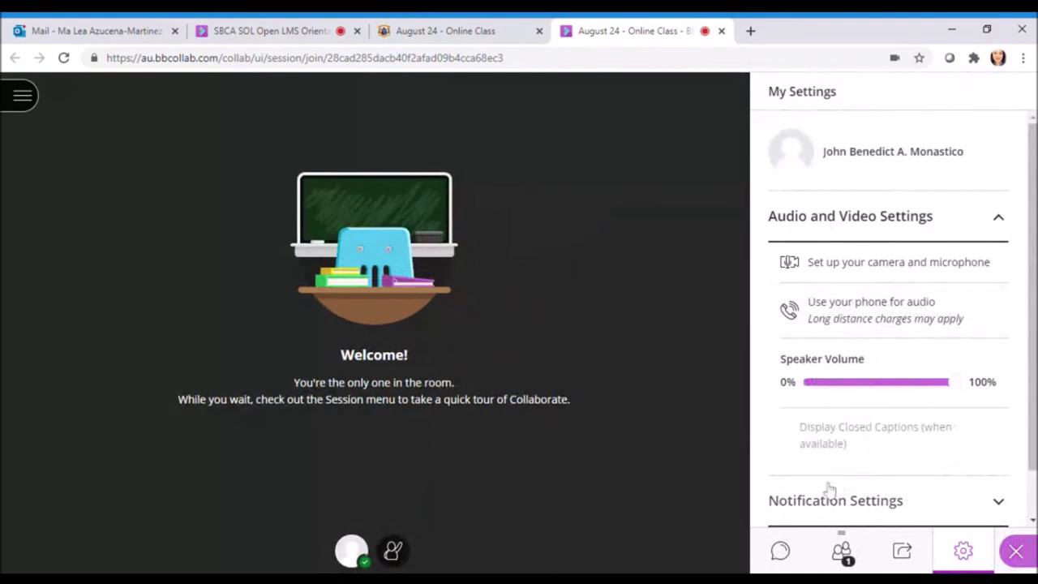
left_click(843, 554)
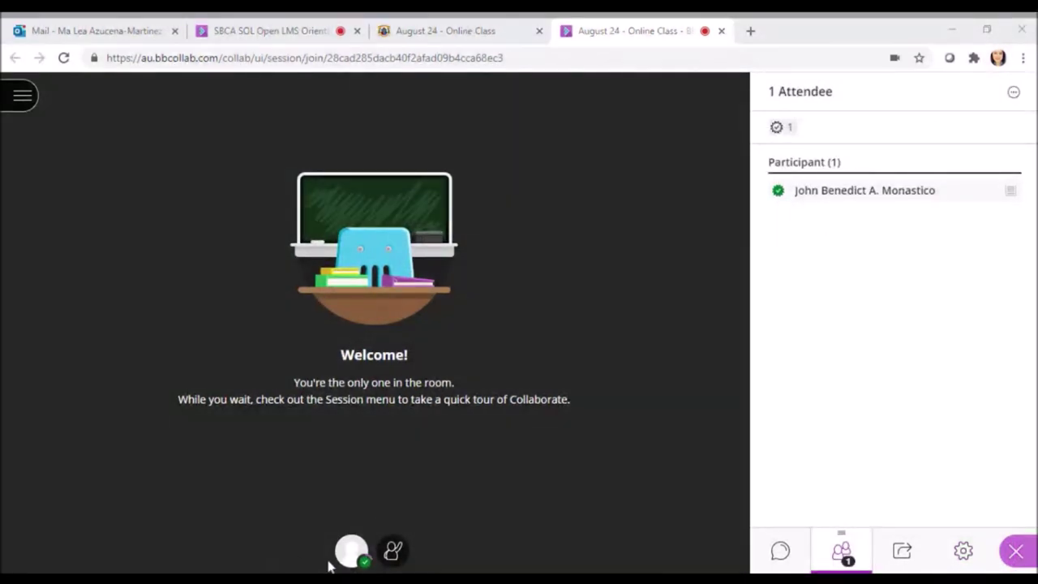
Raise and then lower a hand, and close the attendee panel to reveal the Welcome screen
left_click(394, 551)
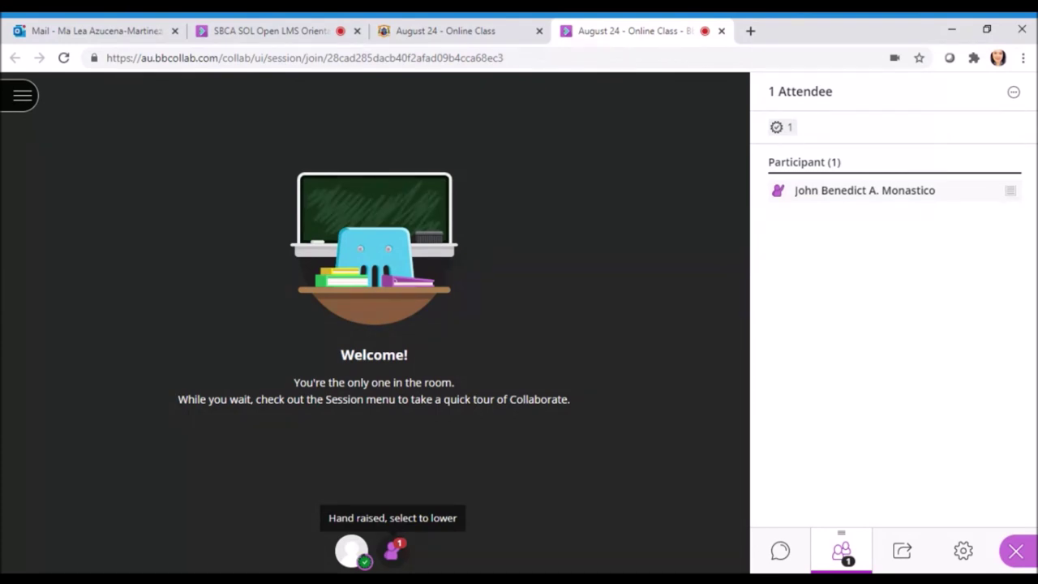
left_click(393, 550)
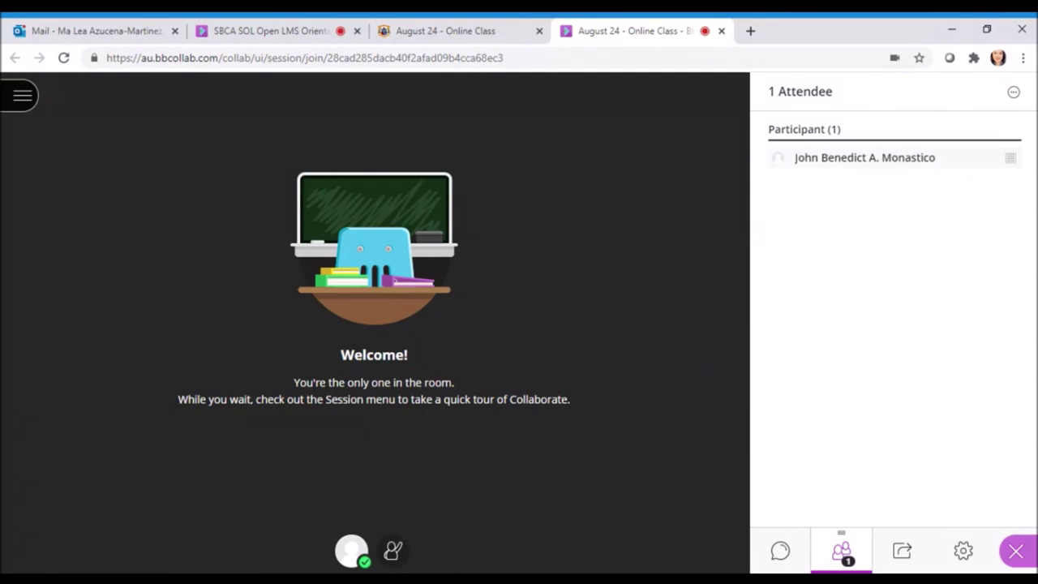
left_click(1015, 551)
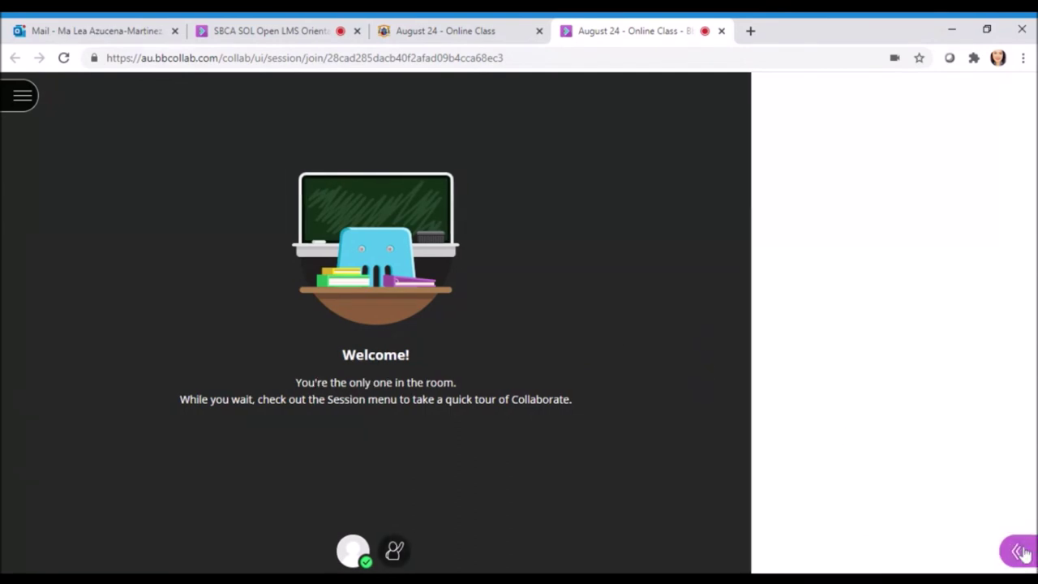